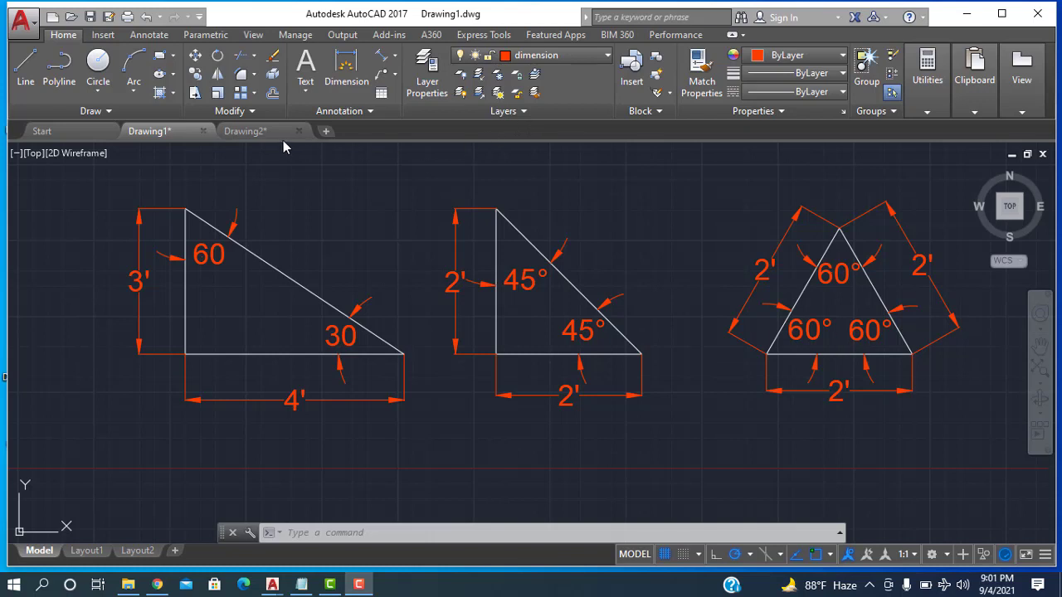
# Step: Close the empty Drawing2 without saving and start a new blank Drawing3
pyautogui.moveTo(252, 141)
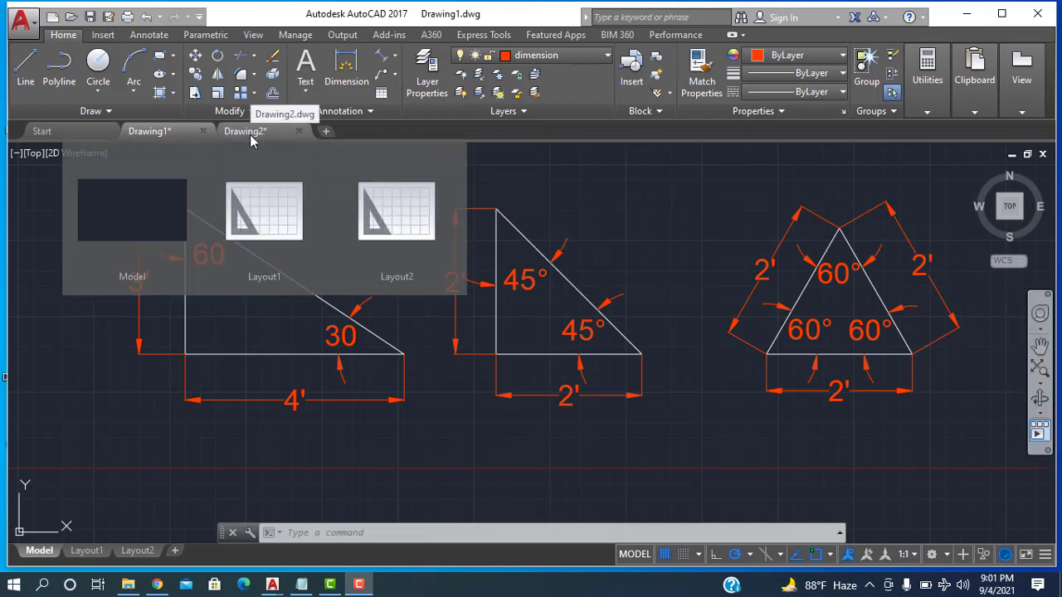
pyautogui.click(247, 134)
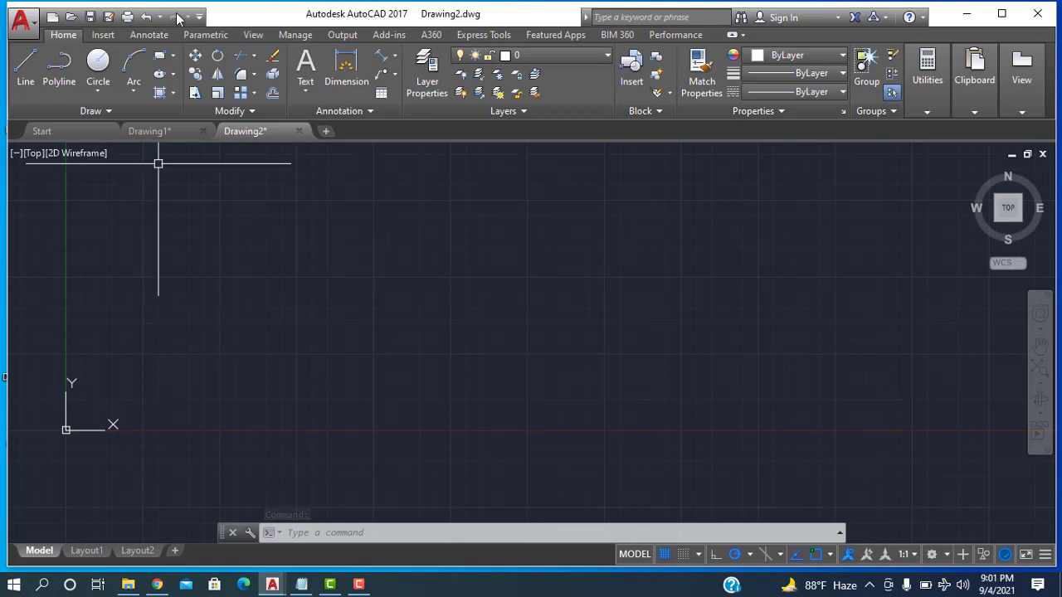
pyautogui.click(299, 131)
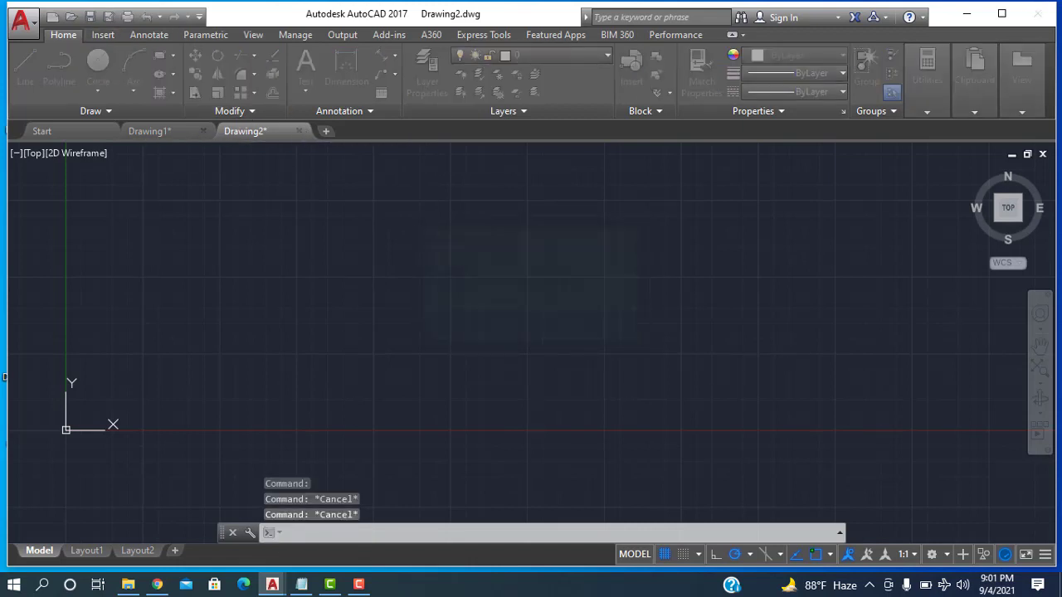
pyautogui.click(536, 327)
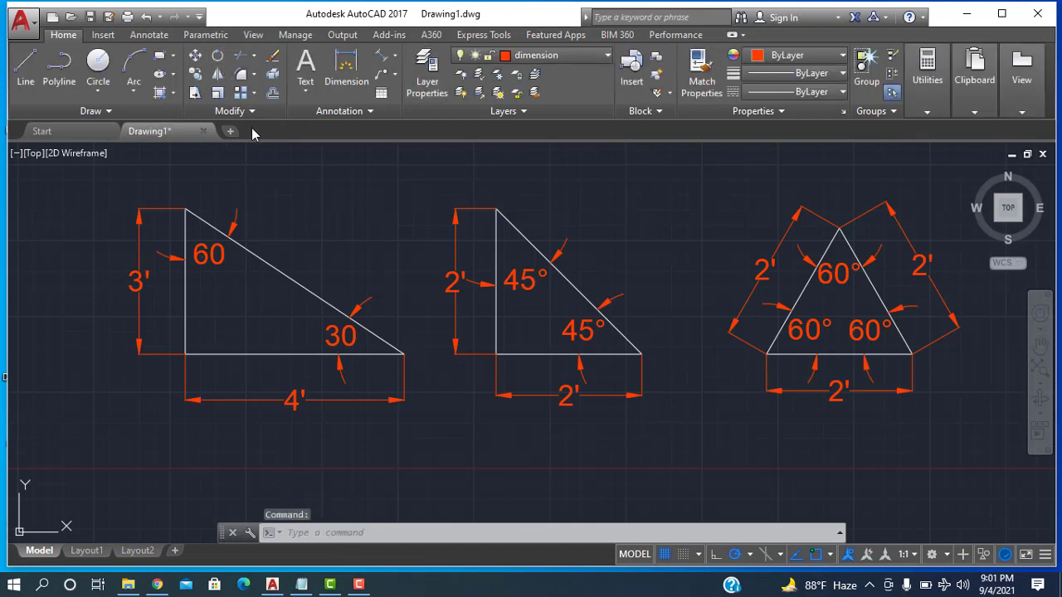
pyautogui.click(231, 132)
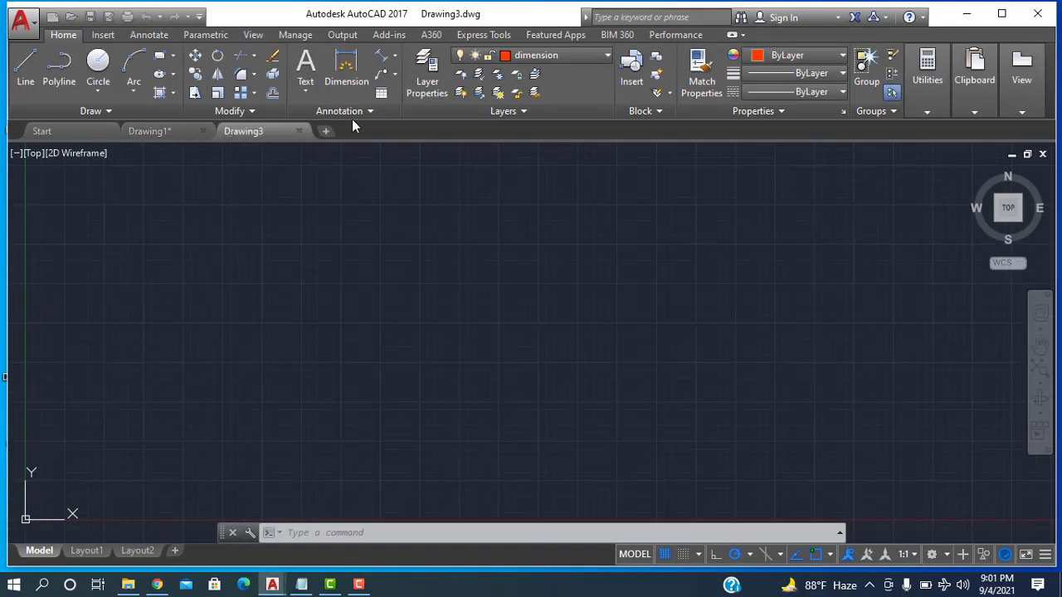
# Step: Use UNITS to set Drawing3's length type to Engineering with 0'-0.00" precision
pyautogui.write('units')
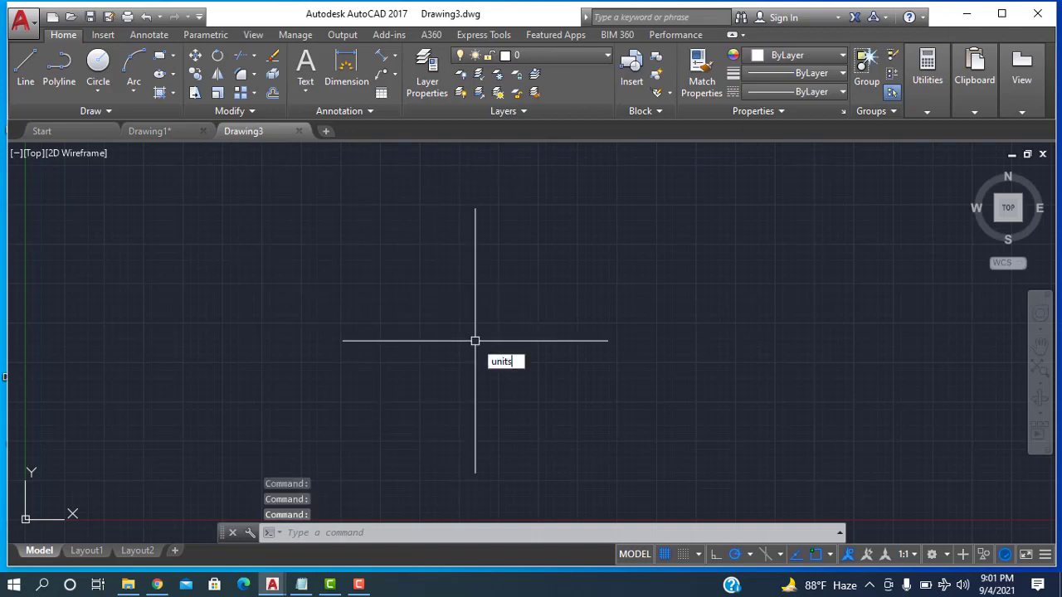
pyautogui.press('Return')
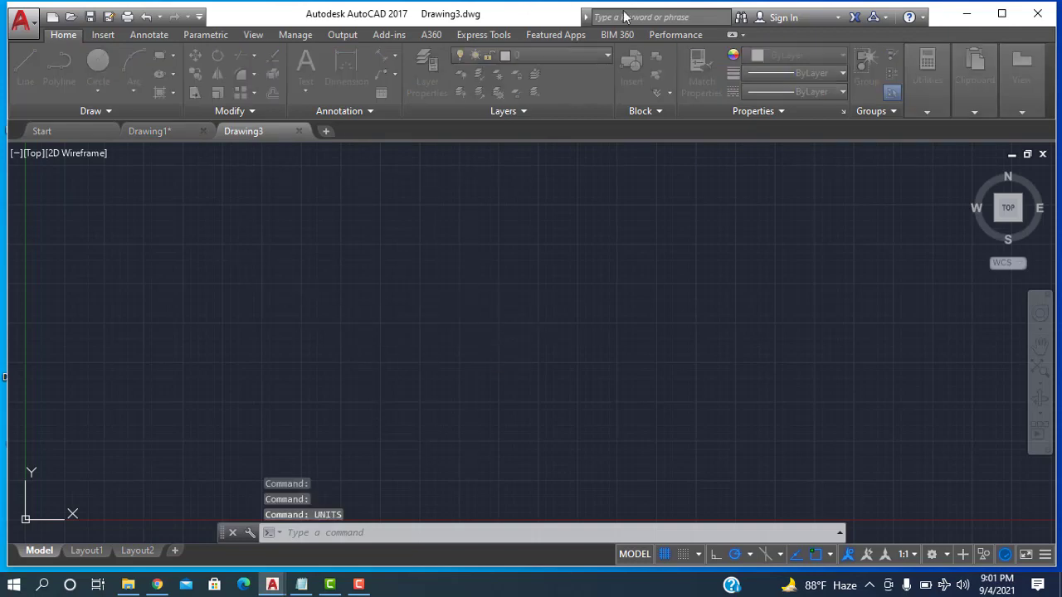
pyautogui.click(484, 190)
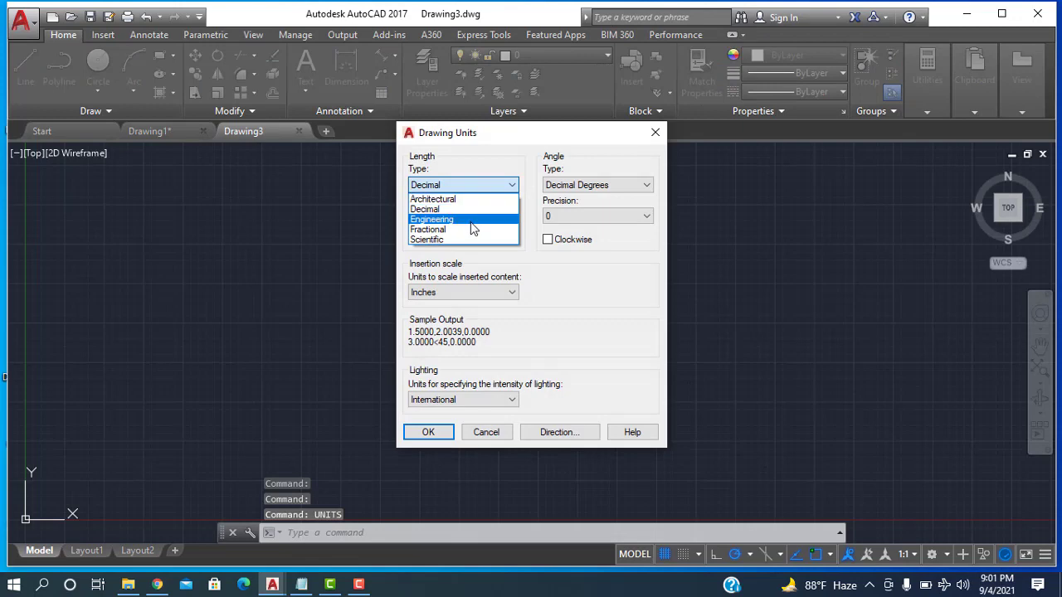
pyautogui.click(473, 216)
pyautogui.click(489, 217)
pyautogui.click(472, 249)
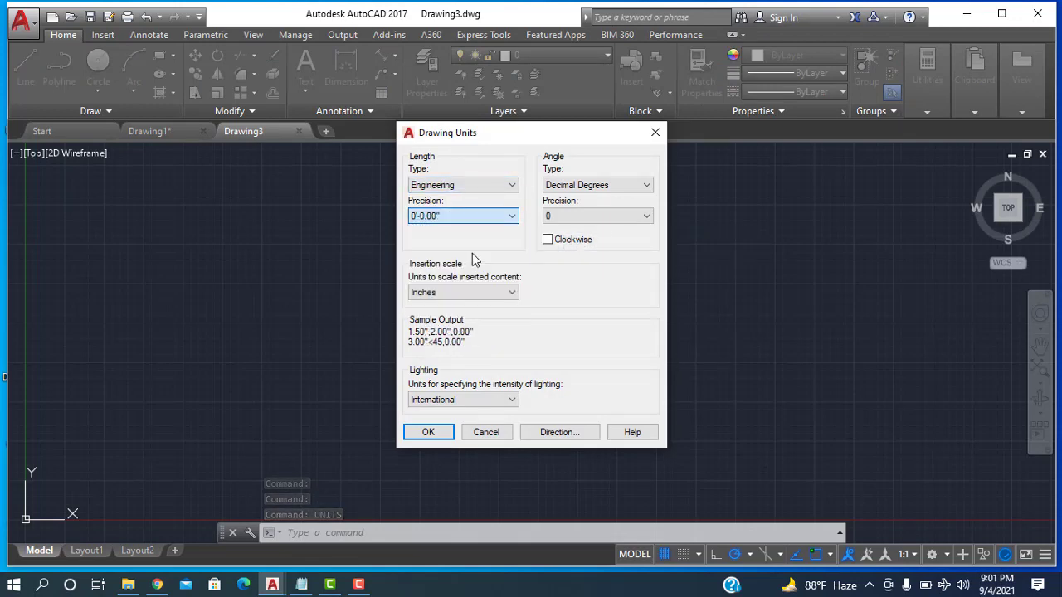
pyautogui.click(428, 432)
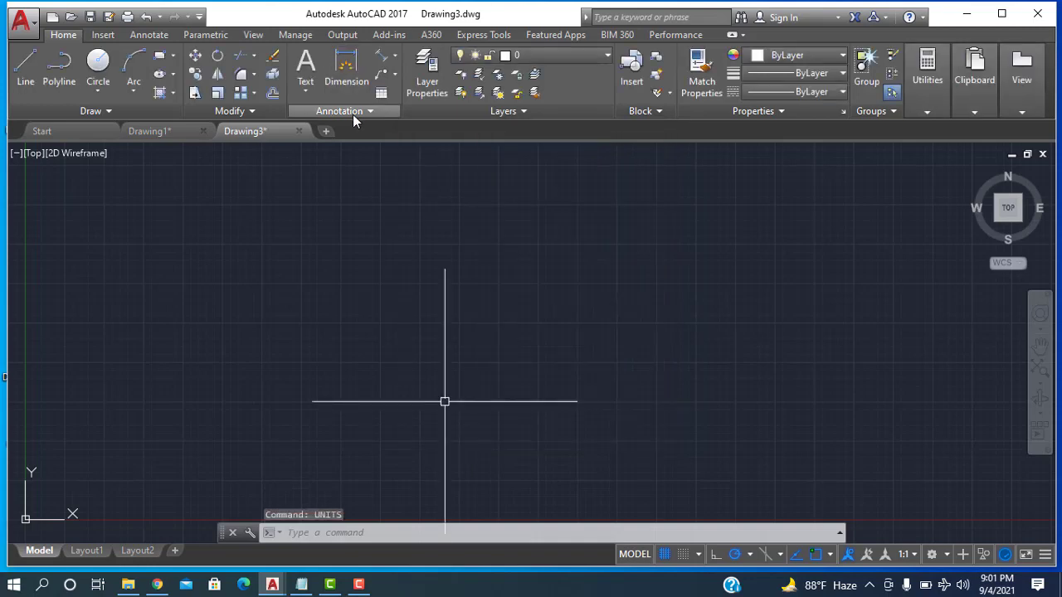
# Step: Modify the Standard dimension style's primary units to Engineering with 0'-0.00" precision
pyautogui.click(353, 113)
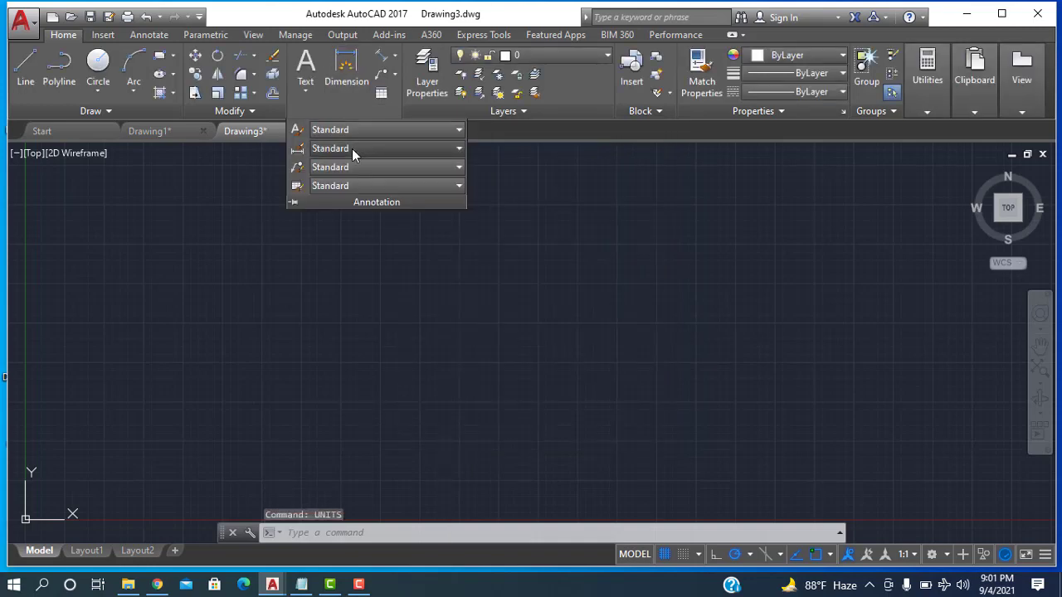
pyautogui.click(352, 149)
pyautogui.click(359, 244)
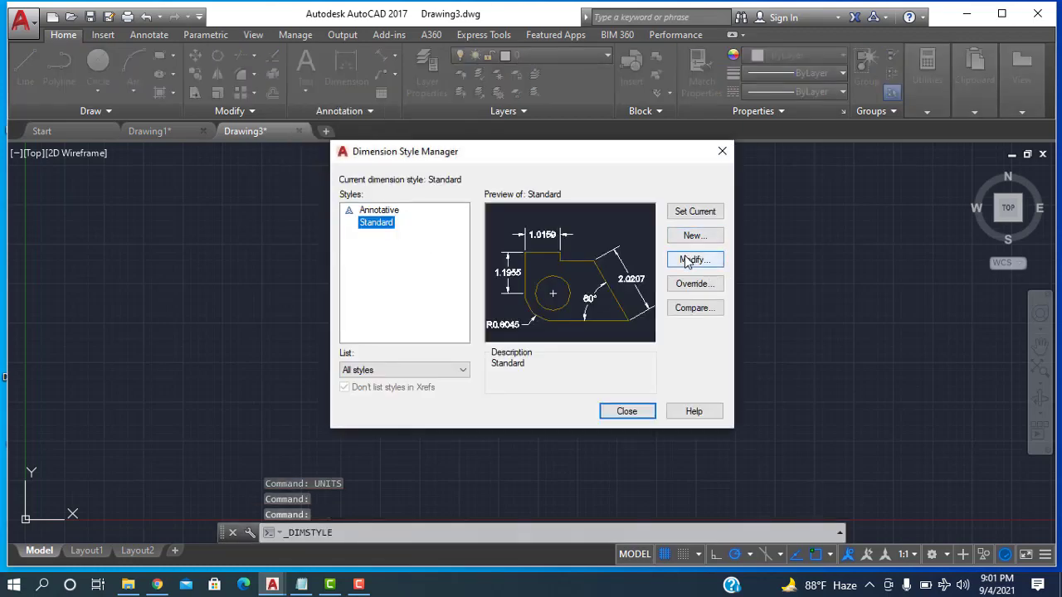
pyautogui.click(685, 262)
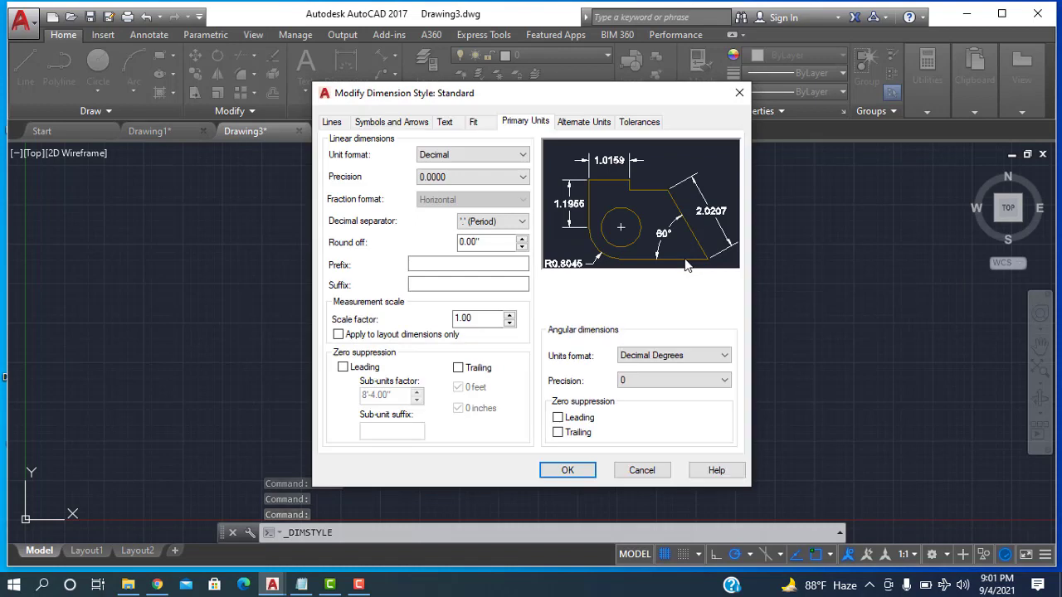
pyautogui.click(506, 157)
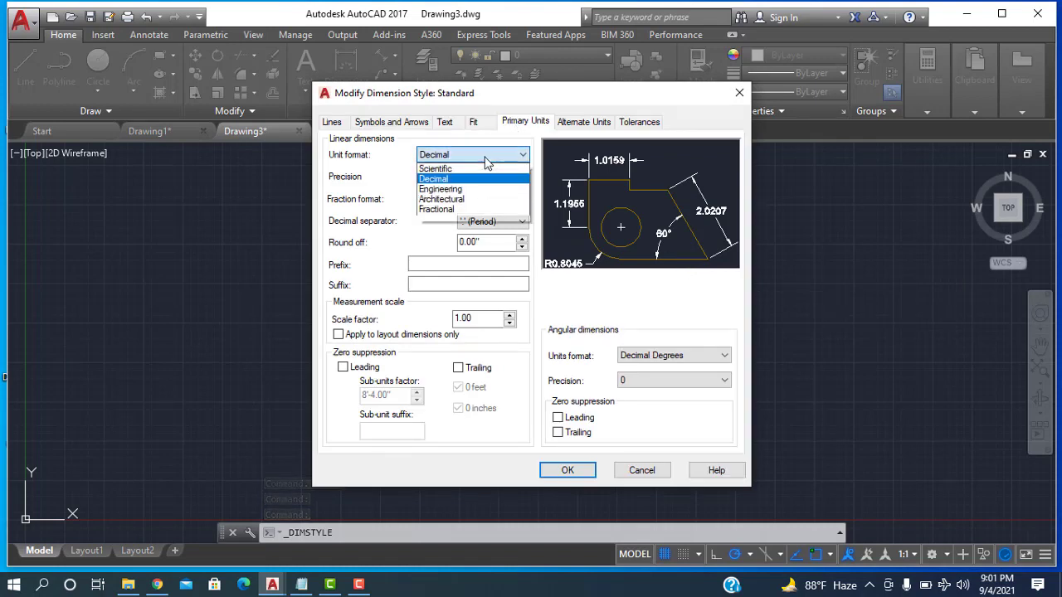
pyautogui.click(475, 185)
pyautogui.click(475, 178)
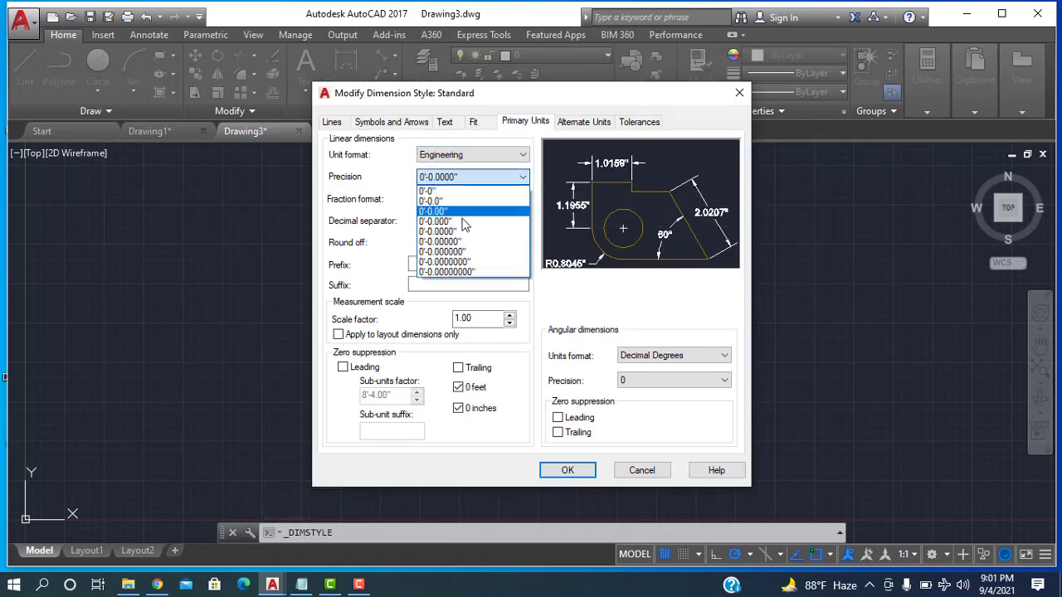
pyautogui.click(461, 210)
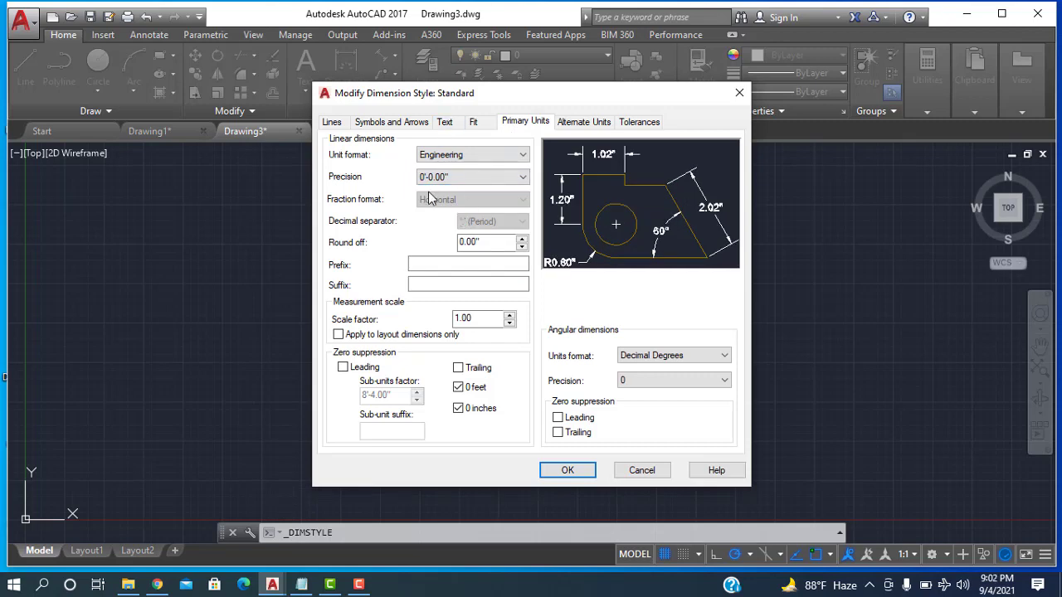
# Step: Give the Standard dimension style text height 3 and arrow size 2, and apply
pyautogui.click(469, 124)
pyautogui.click(447, 123)
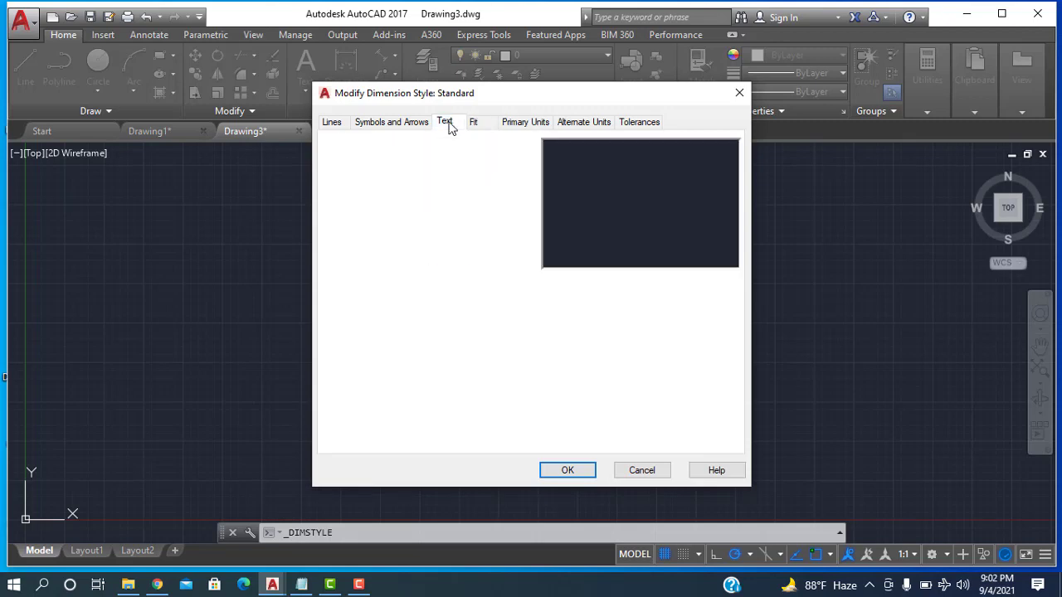
pyautogui.doubleClick(481, 235)
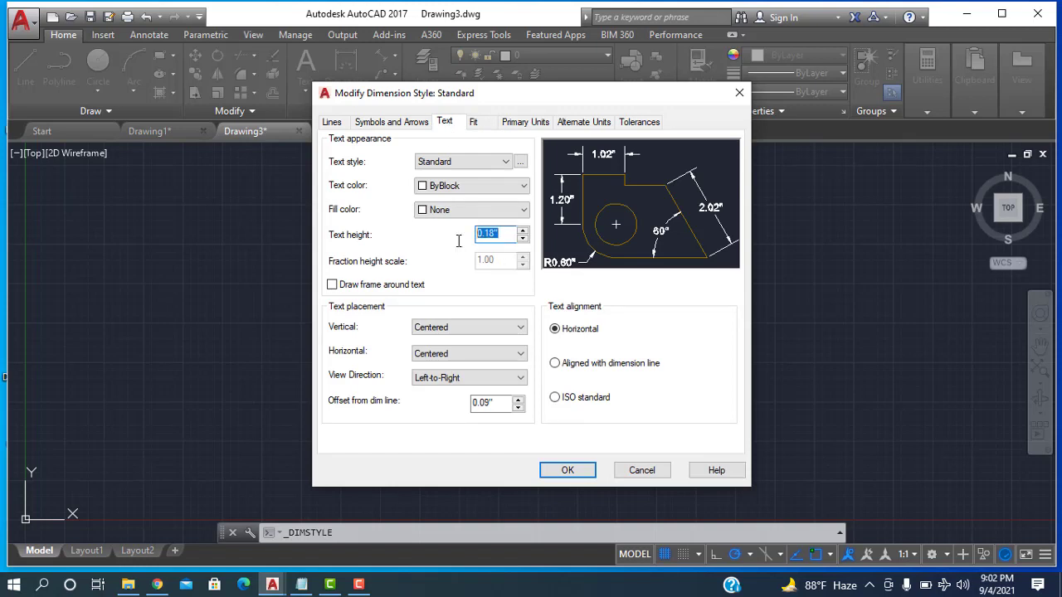
pyautogui.write('3')
pyautogui.click(406, 122)
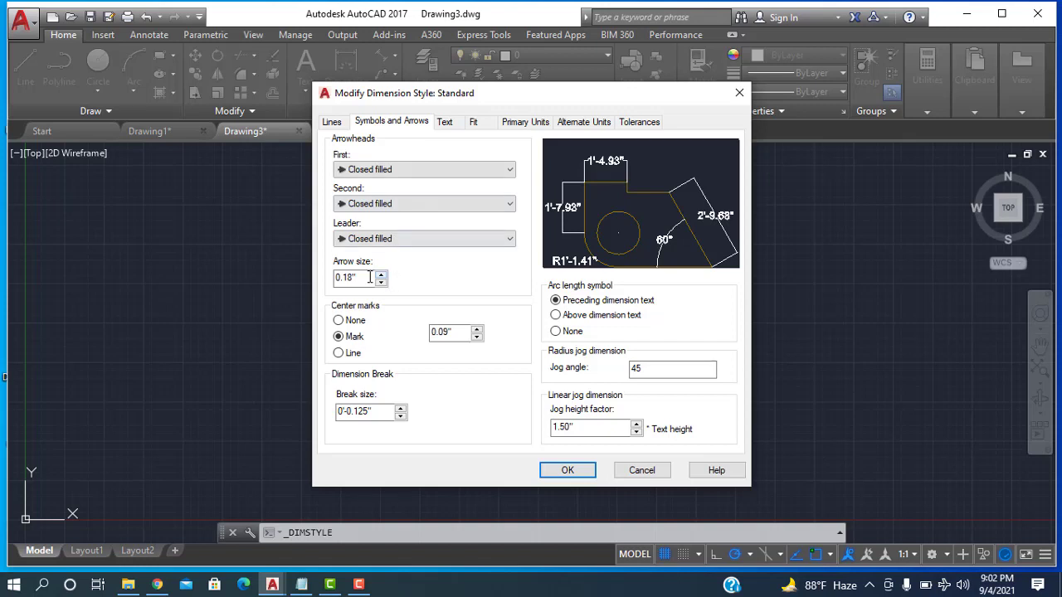
pyautogui.doubleClick(369, 277)
pyautogui.write('2.5')
pyautogui.moveTo(355, 278); pyautogui.dragTo(313, 280)
pyautogui.click(580, 469)
# Step: Close the style manager and draw a 36-unit horizontal base with a 24-unit vertical side
pyautogui.click(622, 412)
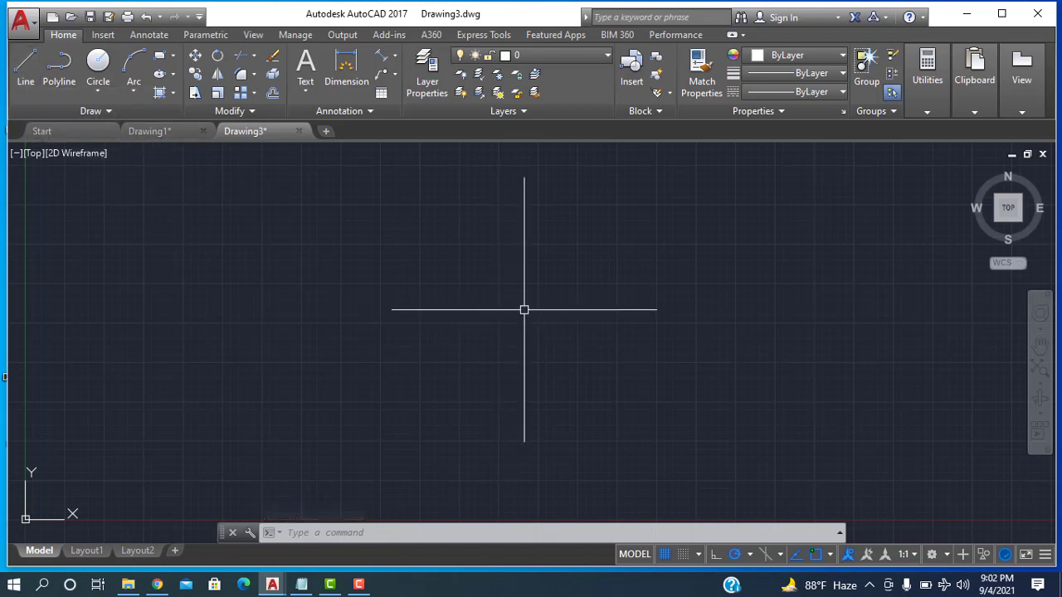
pyautogui.write('L')
pyautogui.press('Return')
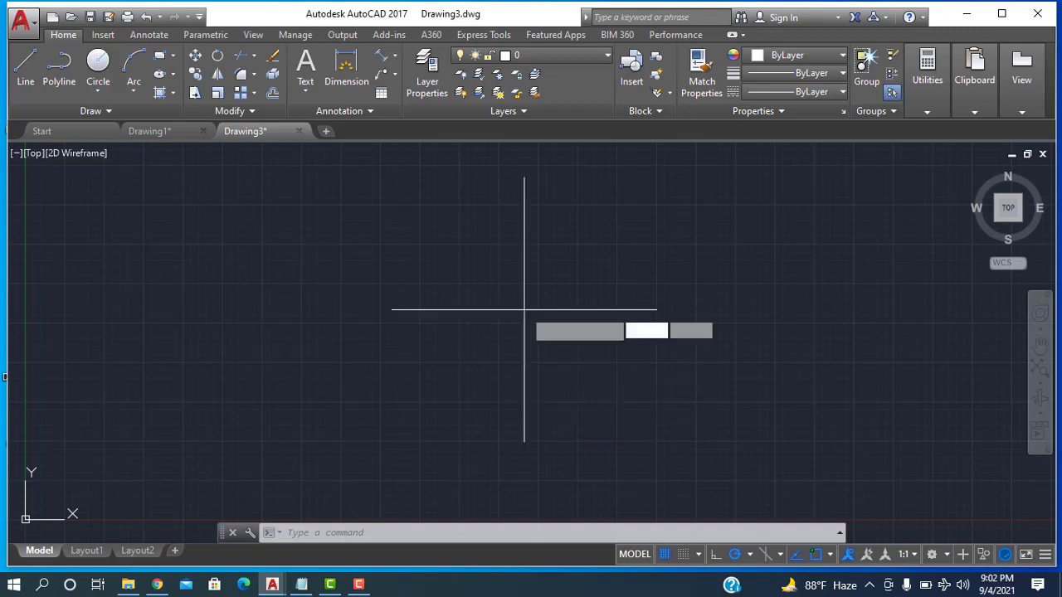
pyautogui.click(728, 363)
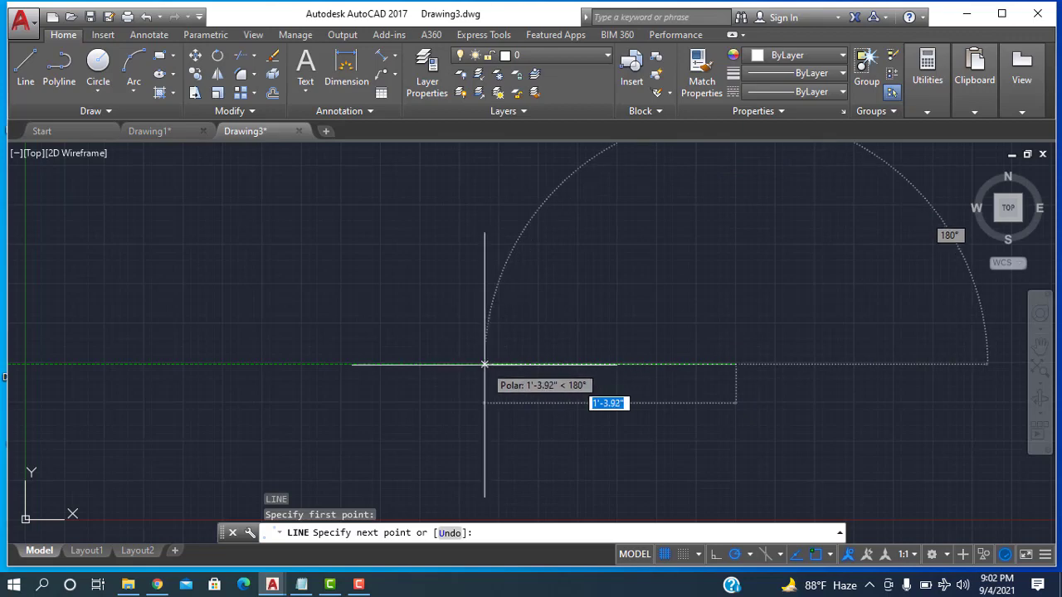
pyautogui.write('36')
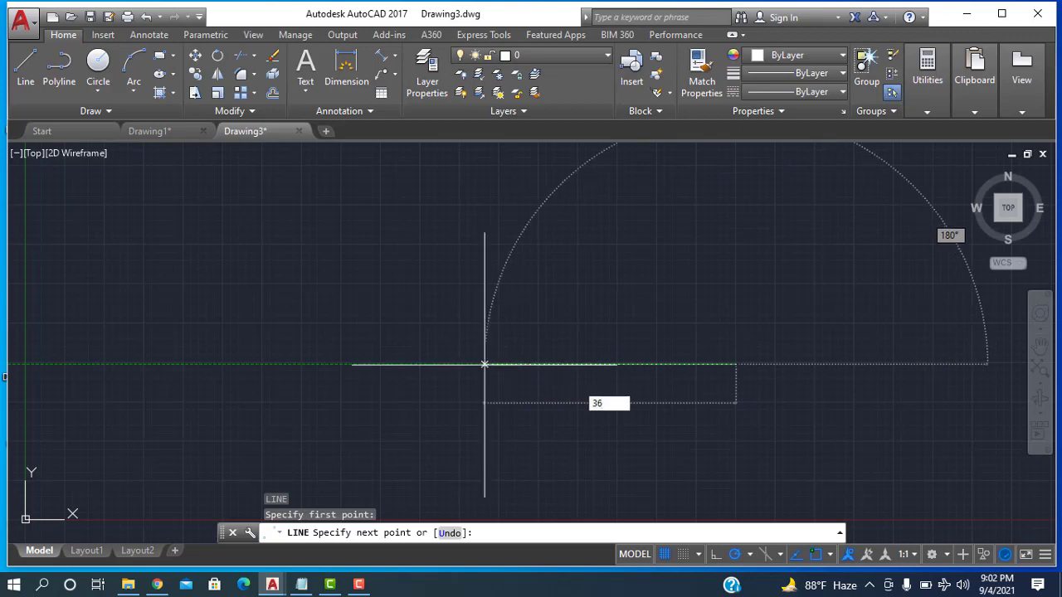
pyautogui.press('Return')
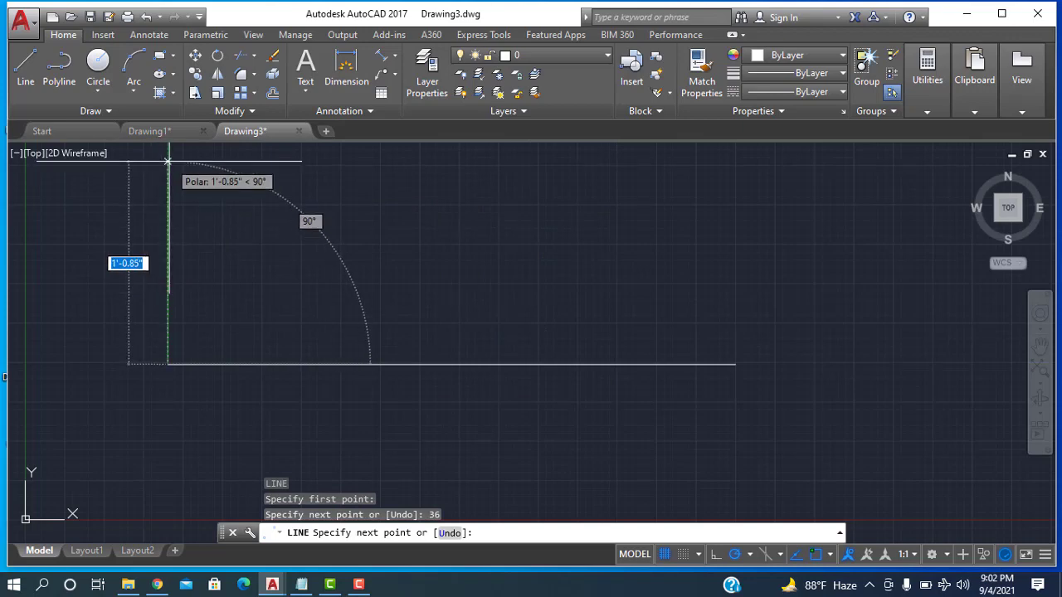
pyautogui.write('24')
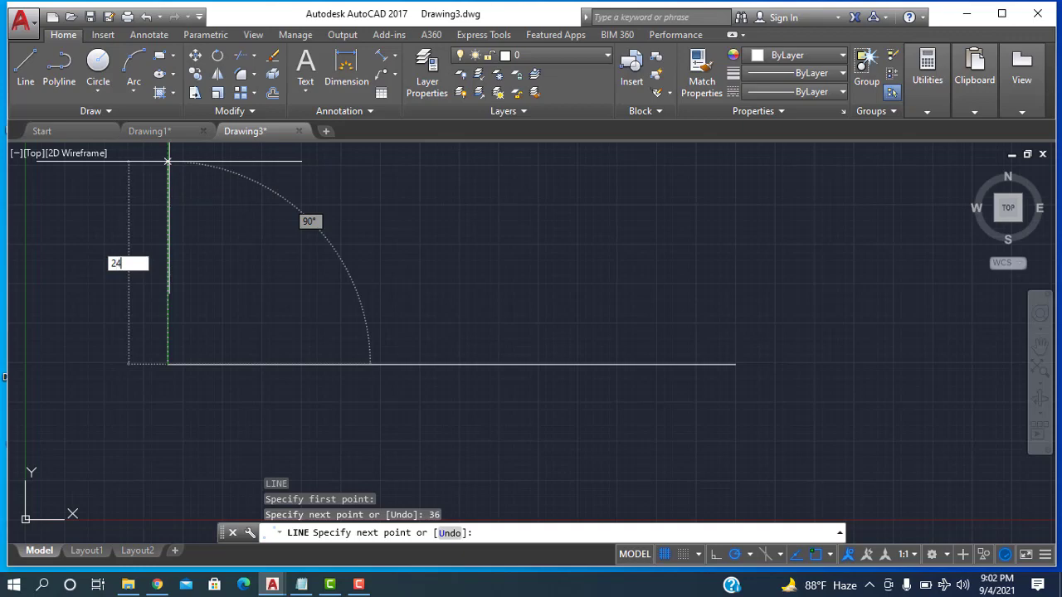
pyautogui.press('Return')
# Step: Try a 60° segment, undo it, and draw a 30-unit diagonal from the upright's top
pyautogui.scroll(5, 282, 340)
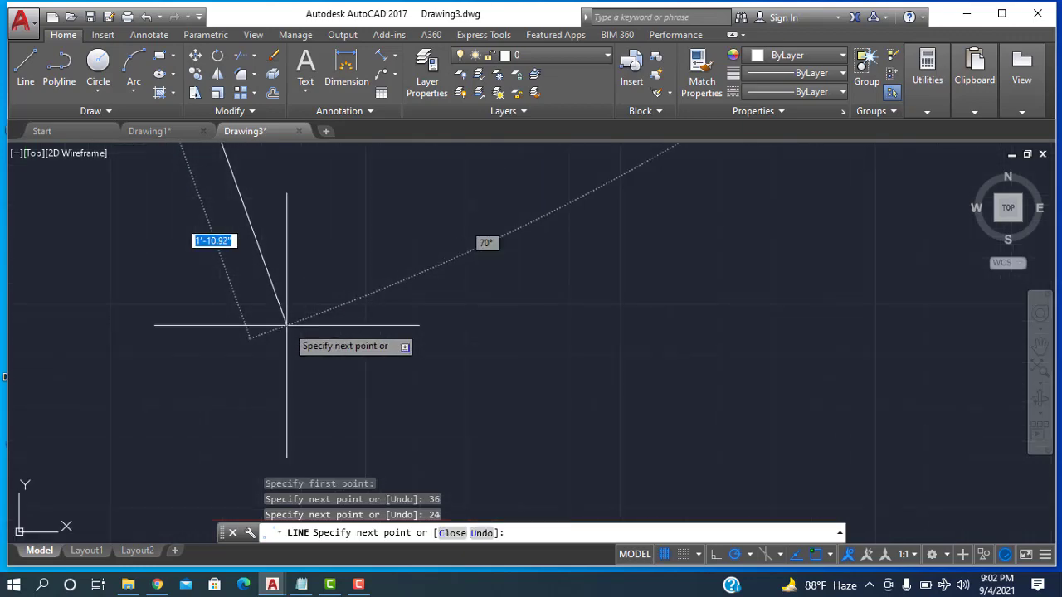
pyautogui.scroll(-4, 286, 325)
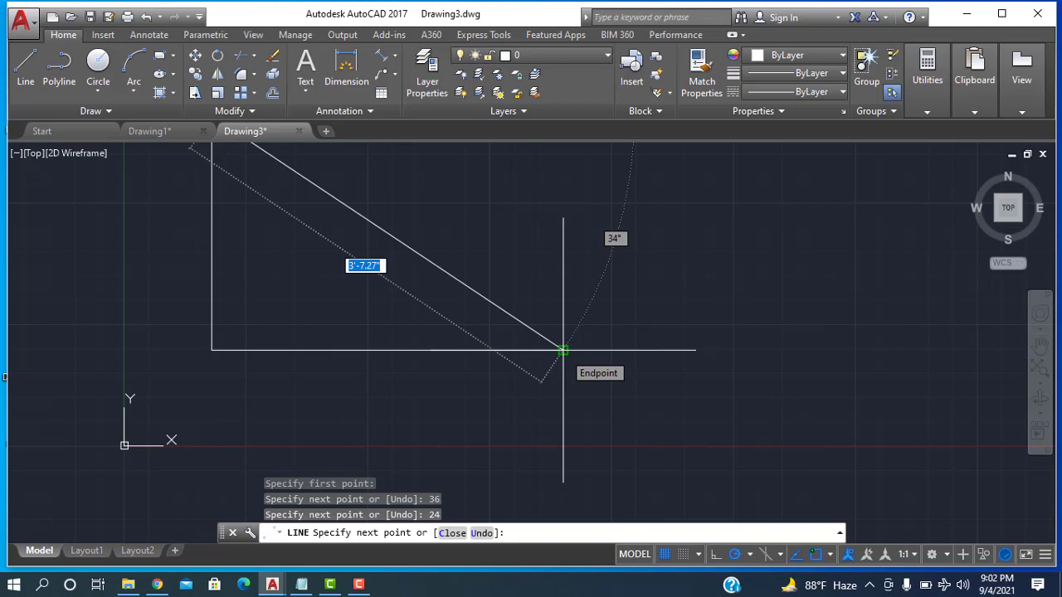
pyautogui.scroll(-3, 564, 351)
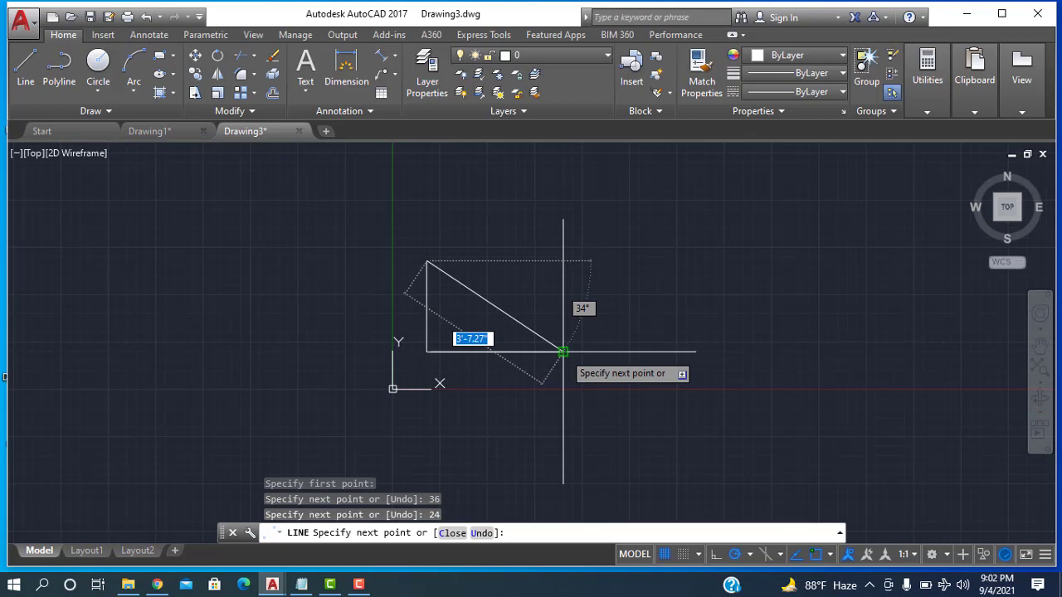
pyautogui.scroll(2, 564, 351)
pyautogui.scroll(2, 561, 352)
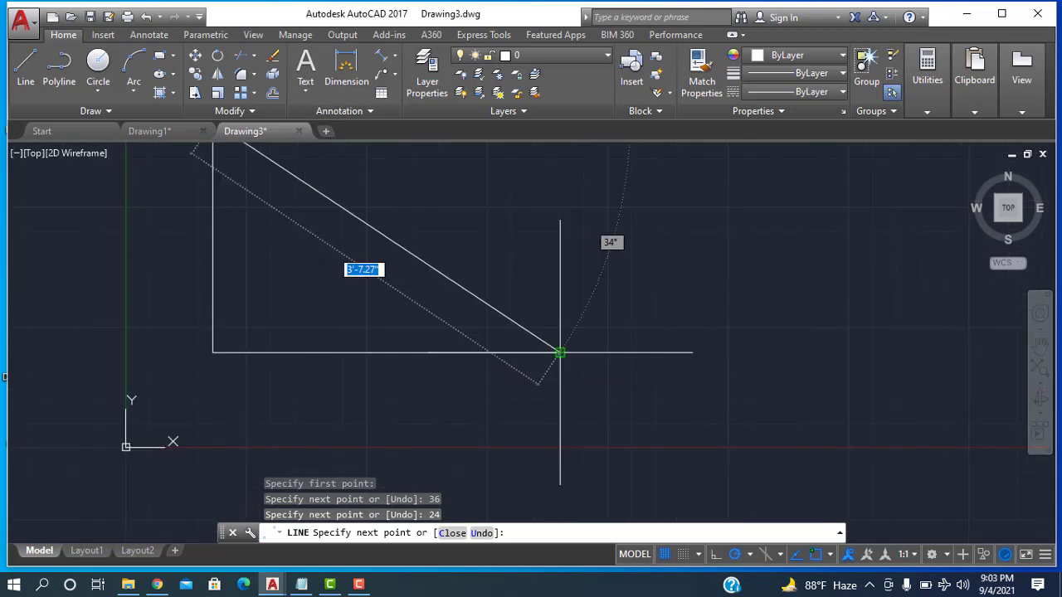
pyautogui.scroll(-2, 560, 353)
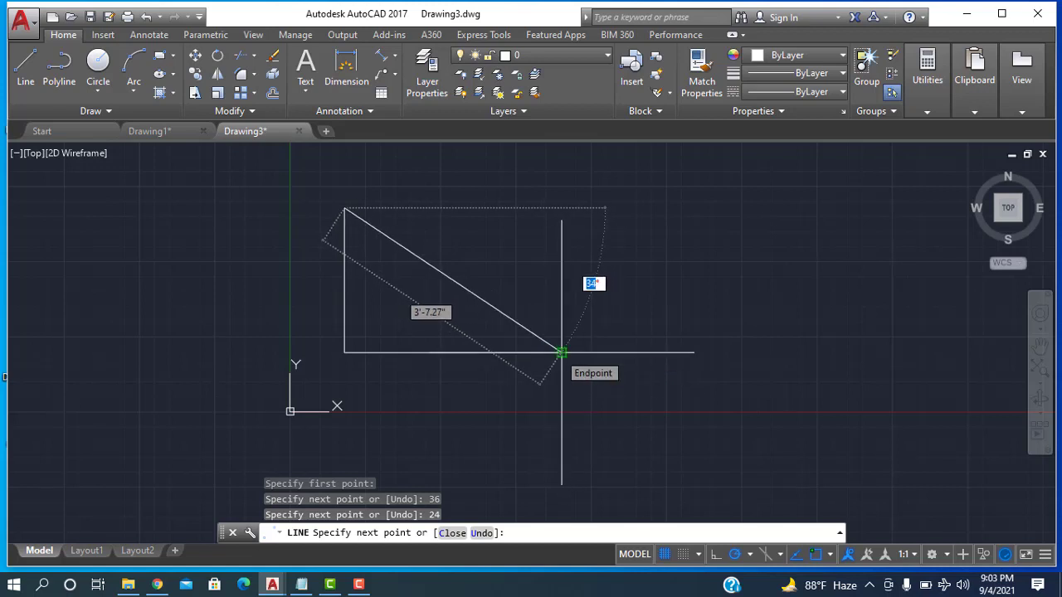
pyautogui.write('60')
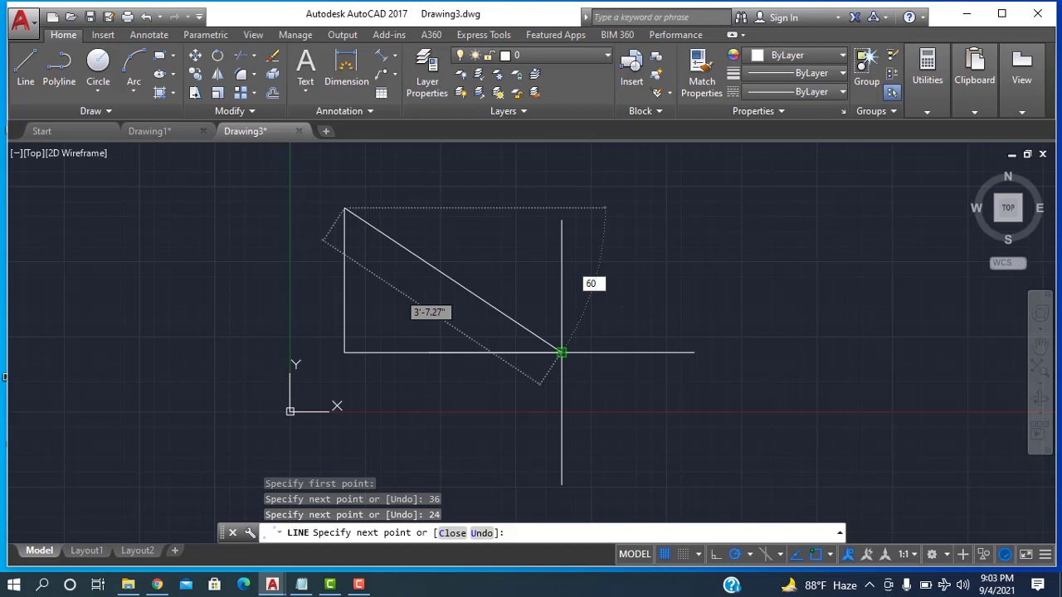
pyautogui.press('Return')
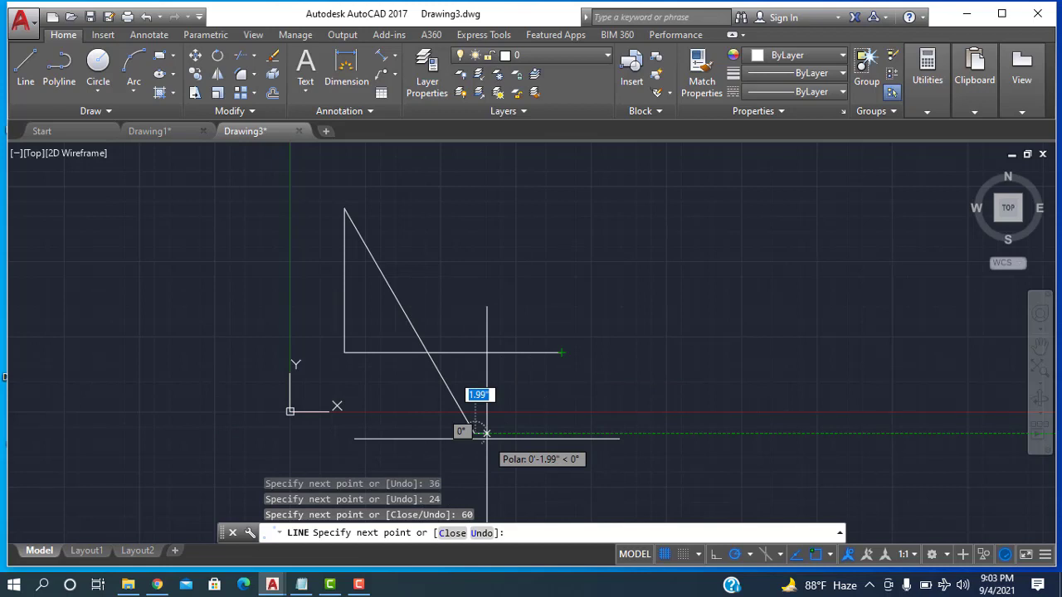
pyautogui.hotkey('ctrl', 'z')
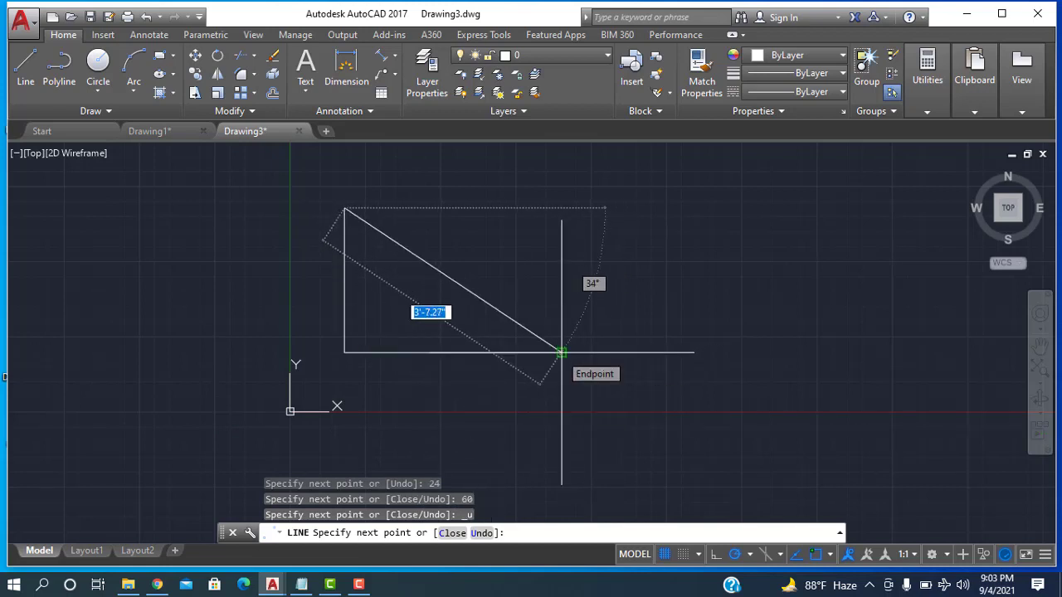
pyautogui.write('30')
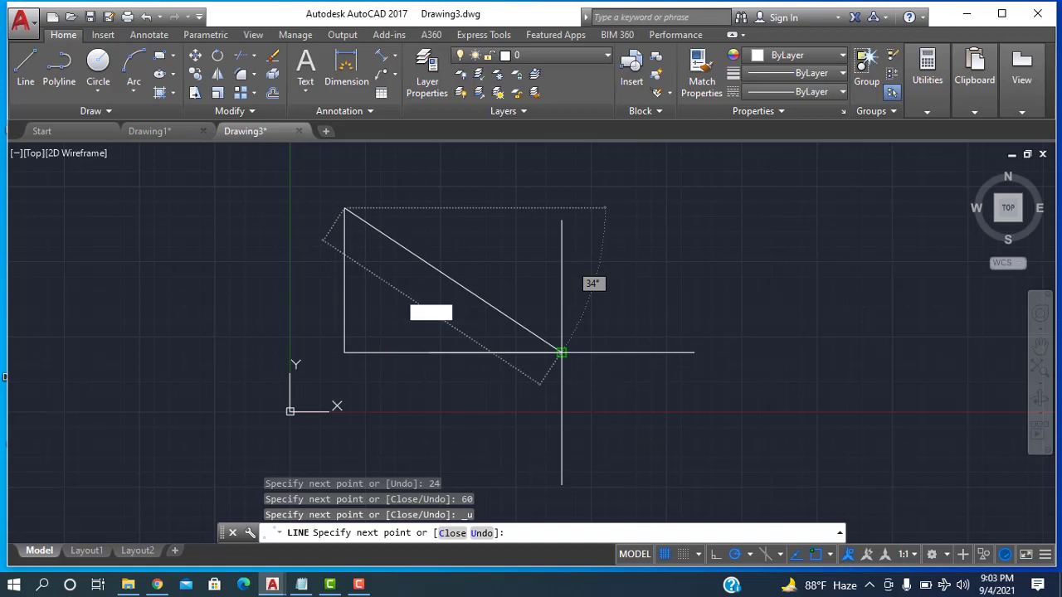
pyautogui.press('Return')
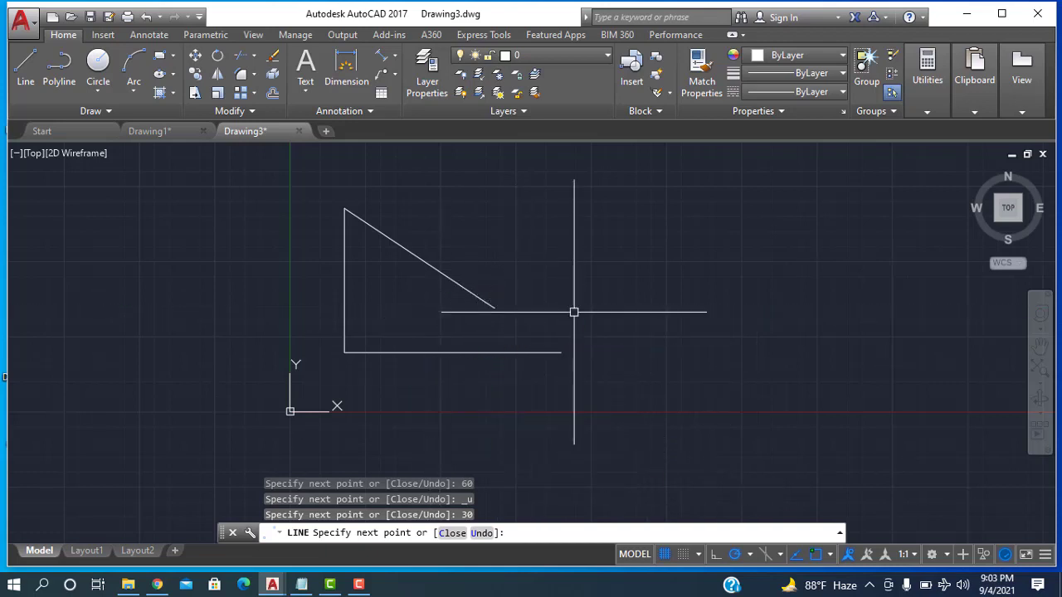
pyautogui.press('Escape')
# Step: Erase the stray 30-unit diagonal and start a new line
pyautogui.click(464, 285)
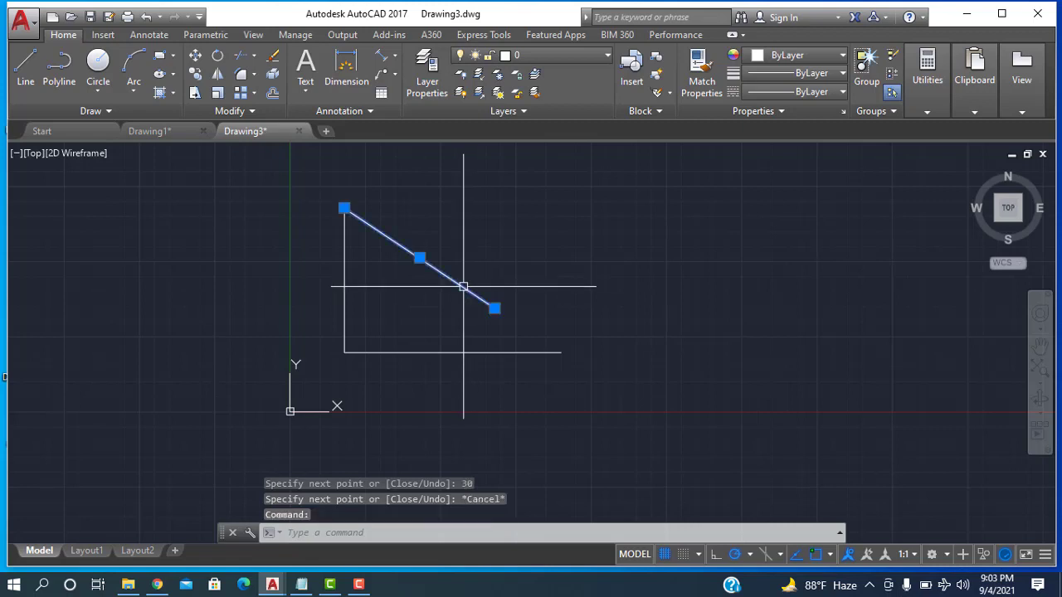
pyautogui.press('Delete')
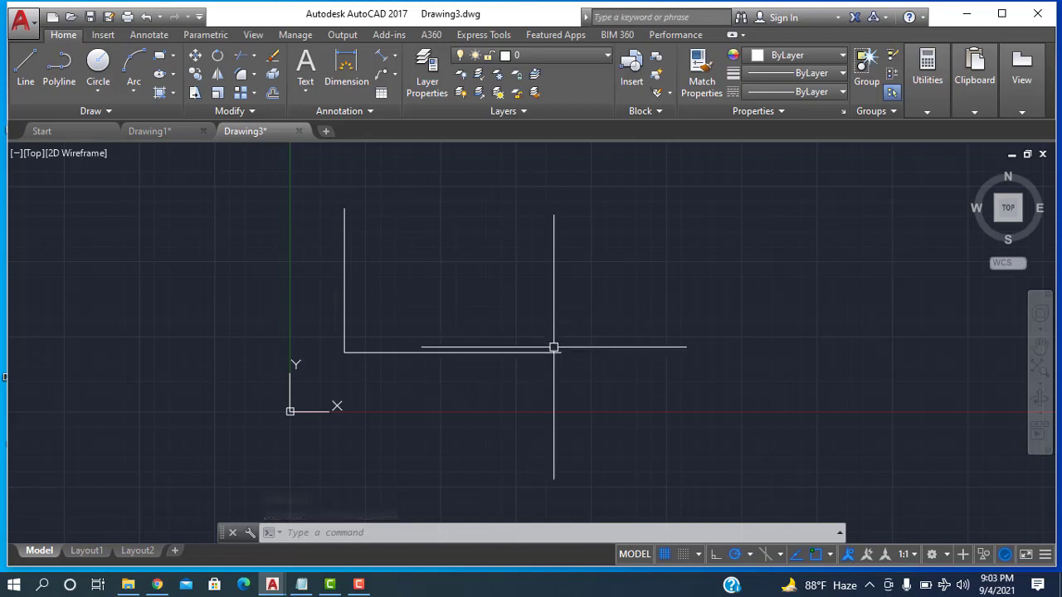
pyautogui.click(26, 66)
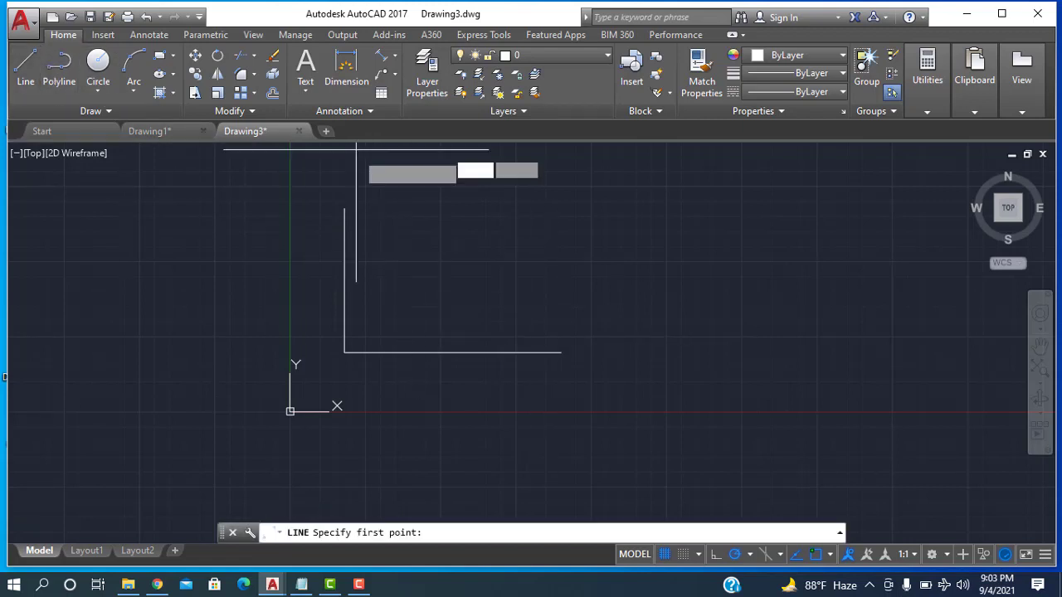
# Step: Draw the hypotenuse from the upright's top endpoint to the base's right end
pyautogui.click(344, 209)
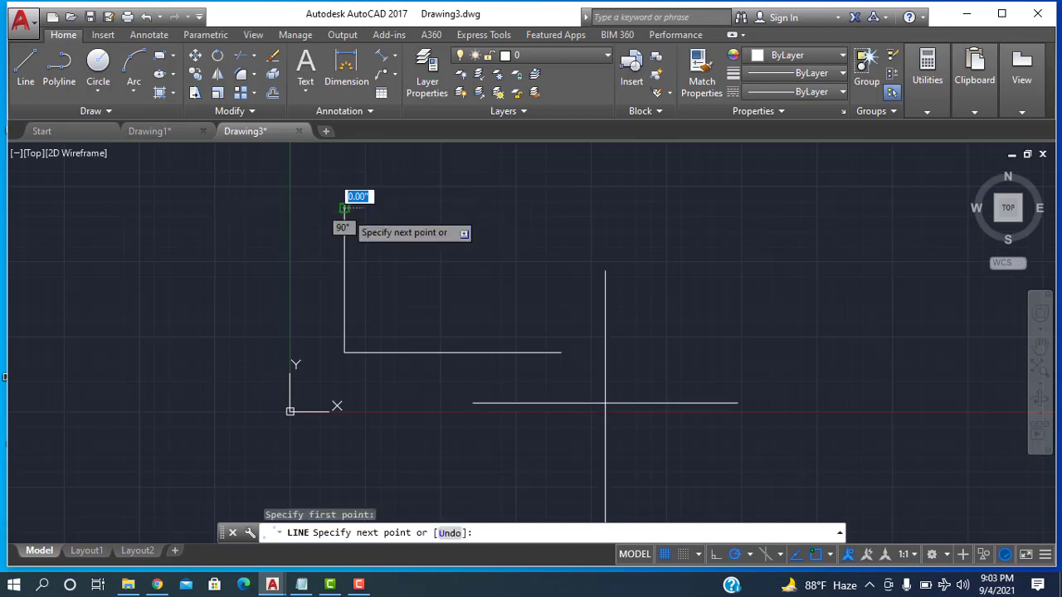
pyautogui.click(560, 353)
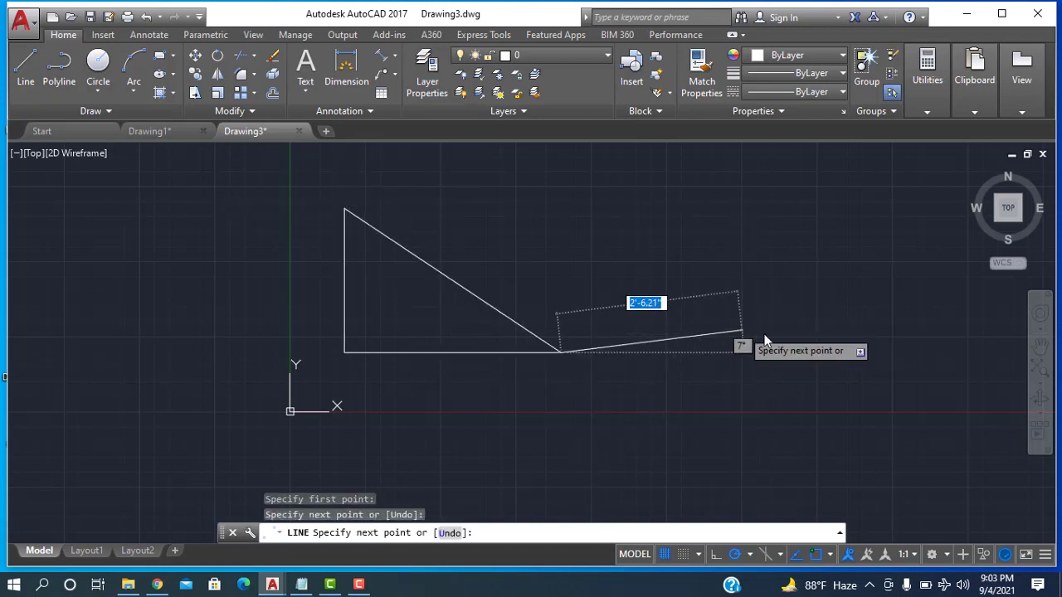
pyautogui.rightClick(765, 340)
pyautogui.click(778, 341)
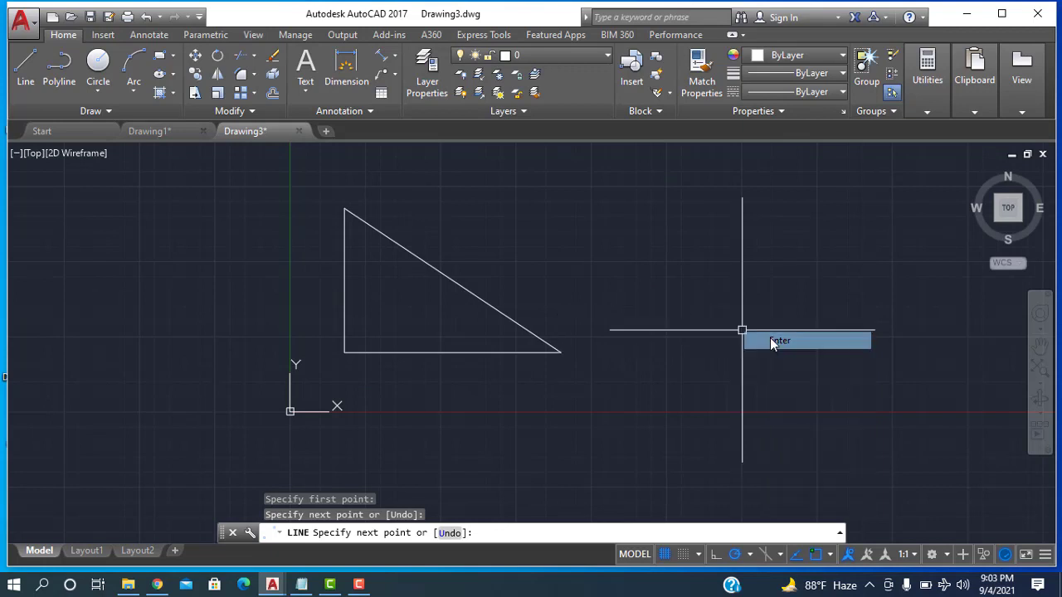
pyautogui.scroll(5, 574, 358)
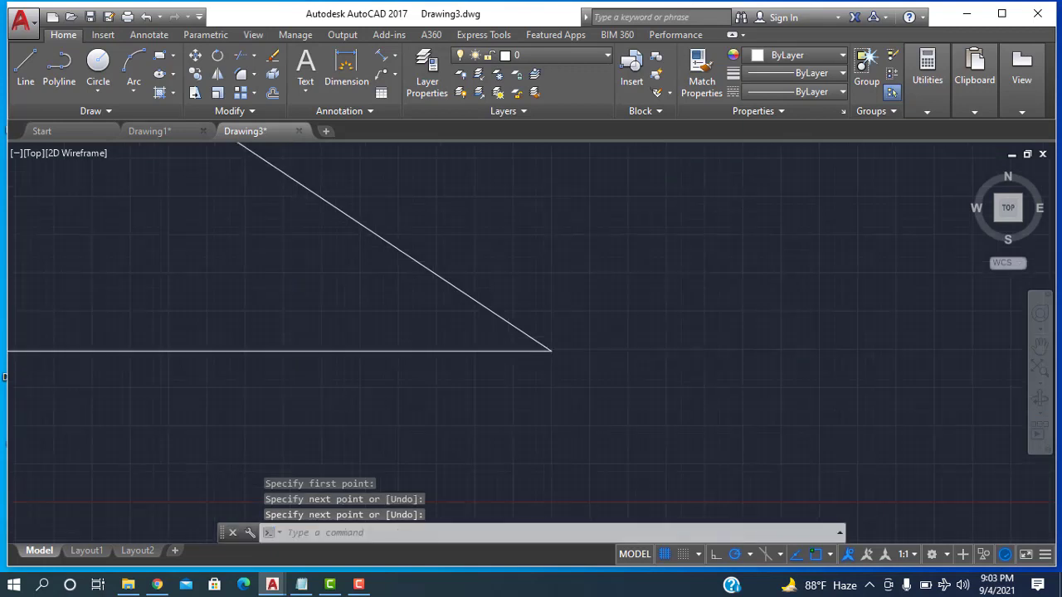
pyautogui.moveTo(680, 351)
pyautogui.mouseDown(button='middle')
pyautogui.moveTo(635, 265)
pyautogui.moveTo(639, 296)
pyautogui.moveTo(443, 337)
pyautogui.moveTo(379, 323)
pyautogui.moveTo(390, 313)
pyautogui.mouseUp(button='middle')
pyautogui.scroll(-4, 639, 297)
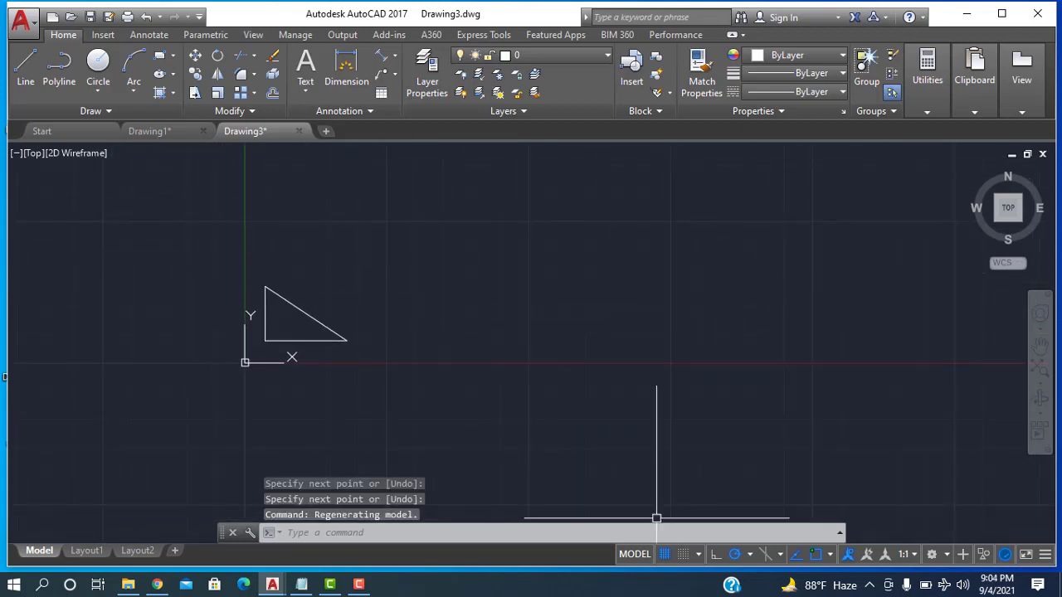
# Step: Draw a second right triangle with two 24-unit legs beside the first on the base line
pyautogui.click(25, 66)
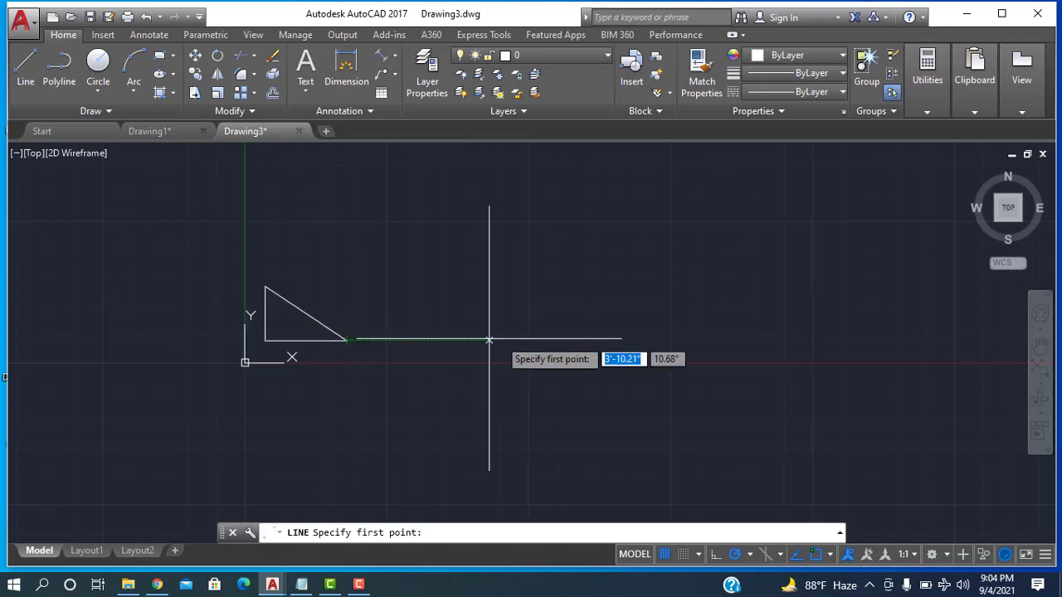
pyautogui.click(595, 338)
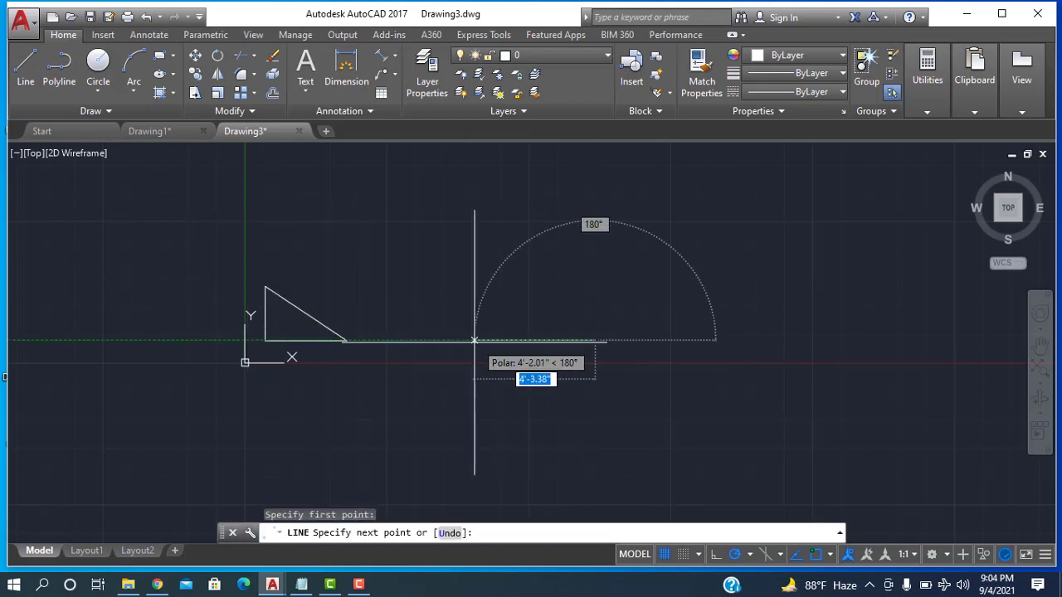
pyautogui.write('24')
pyautogui.press('Return')
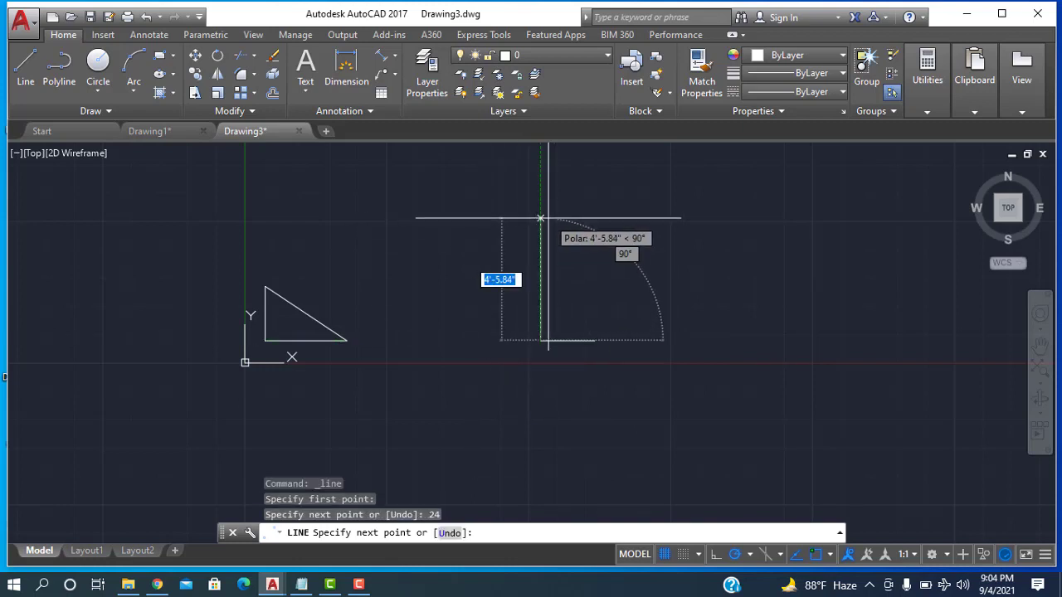
pyautogui.press('Return')
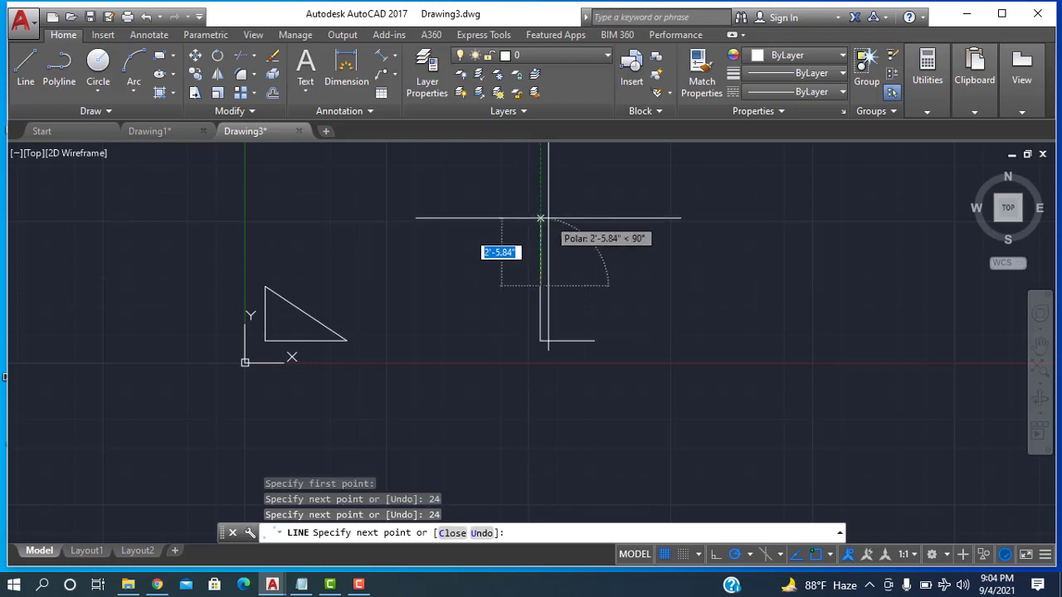
pyautogui.click(595, 340)
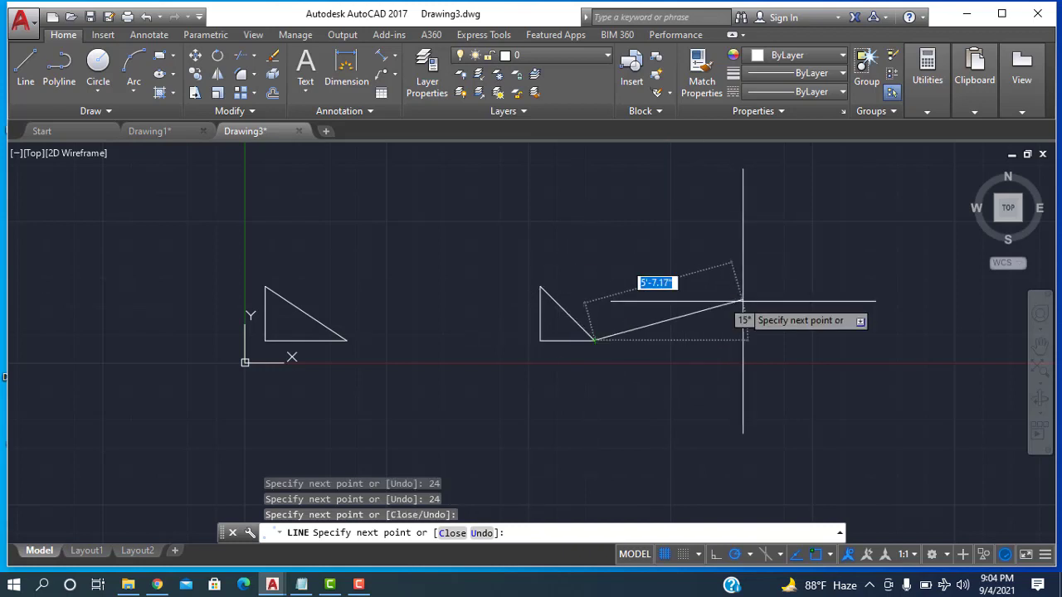
pyautogui.rightClick(686, 252)
pyautogui.click(715, 283)
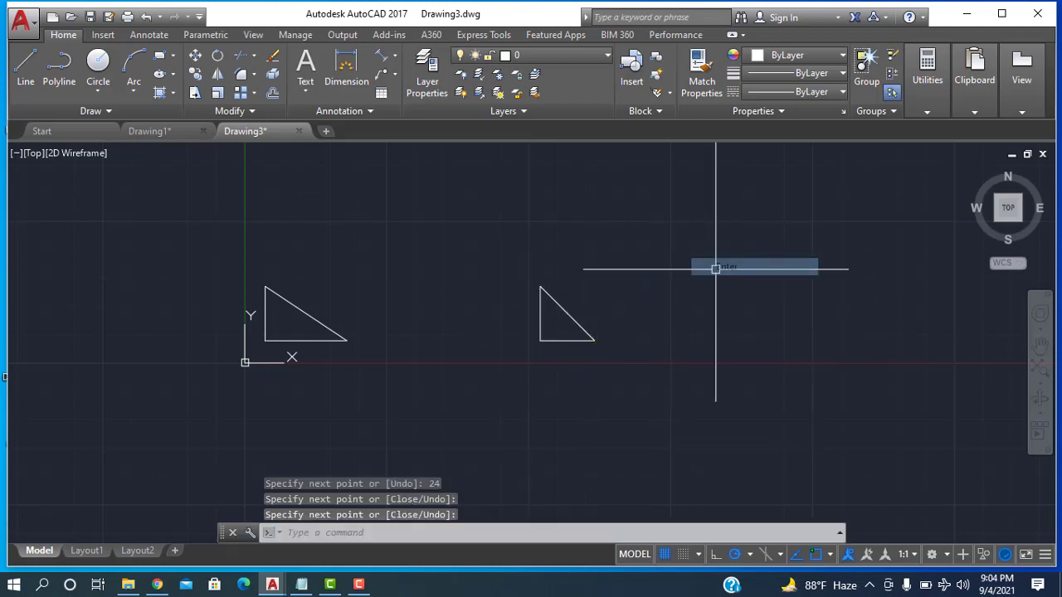
pyautogui.moveTo(716, 301)
pyautogui.mouseDown(button='middle')
pyautogui.moveTo(505, 306)
pyautogui.moveTo(495, 284)
pyautogui.mouseUp(button='middle')
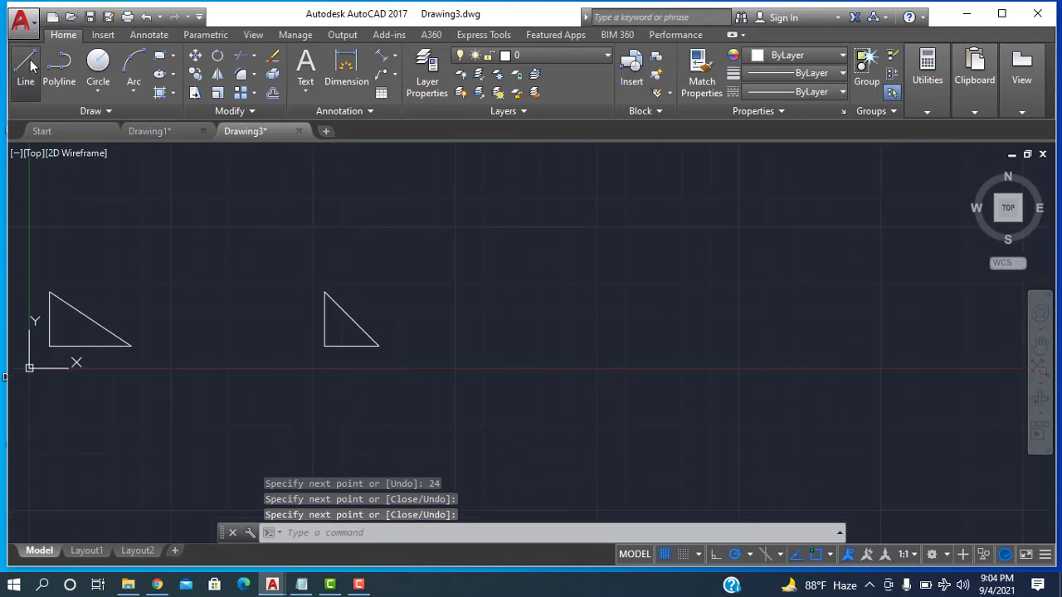
# Step: Erase the mistaken 2-unit segment begun for the third triangle and start a fresh line
pyautogui.click(26, 66)
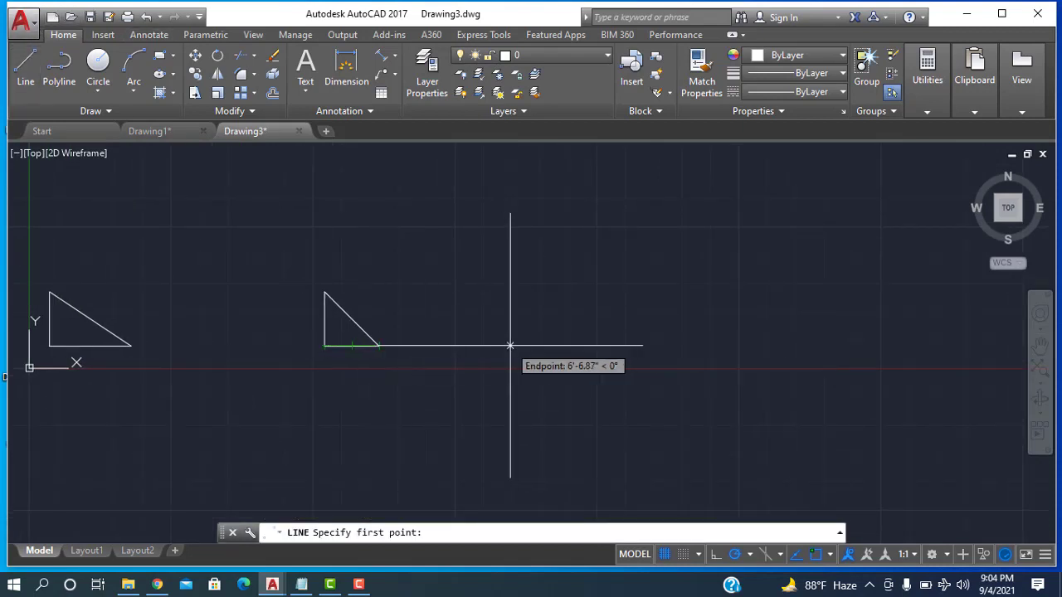
pyautogui.click(573, 346)
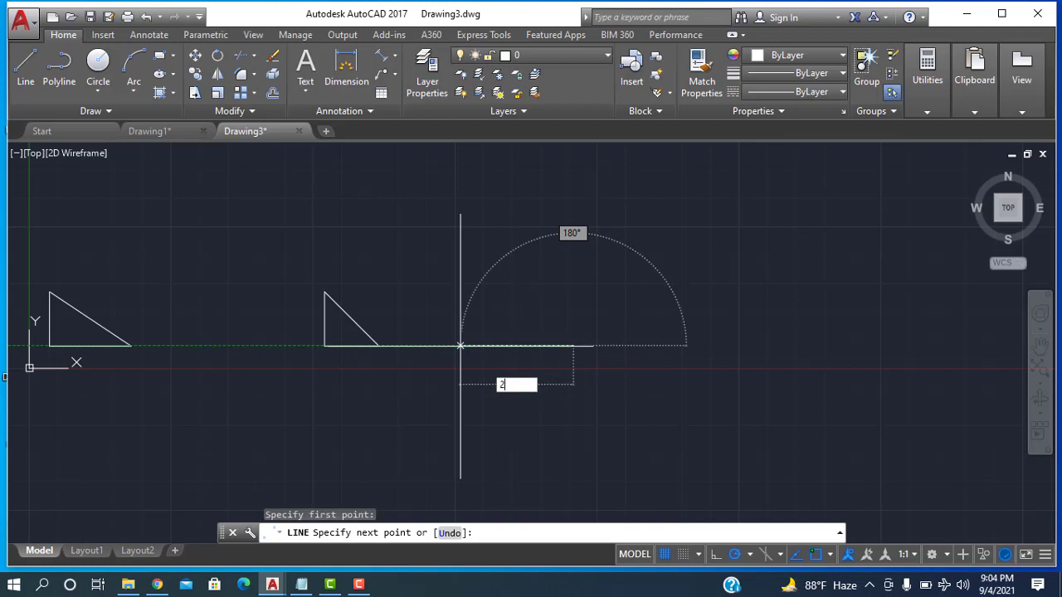
pyautogui.write('2')
pyautogui.press('Return')
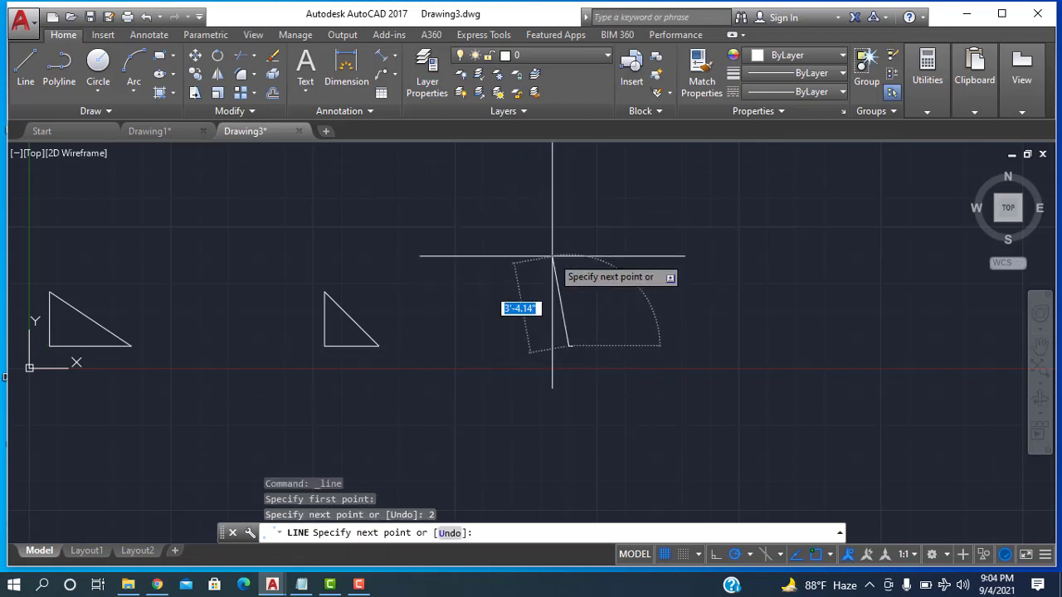
pyautogui.press('Escape')
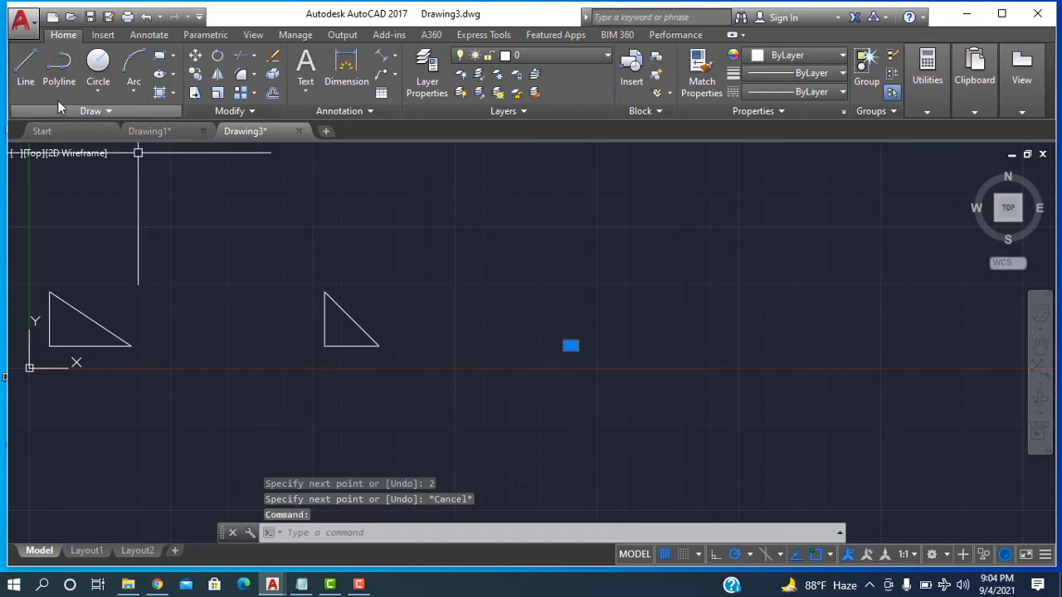
pyautogui.press('Delete')
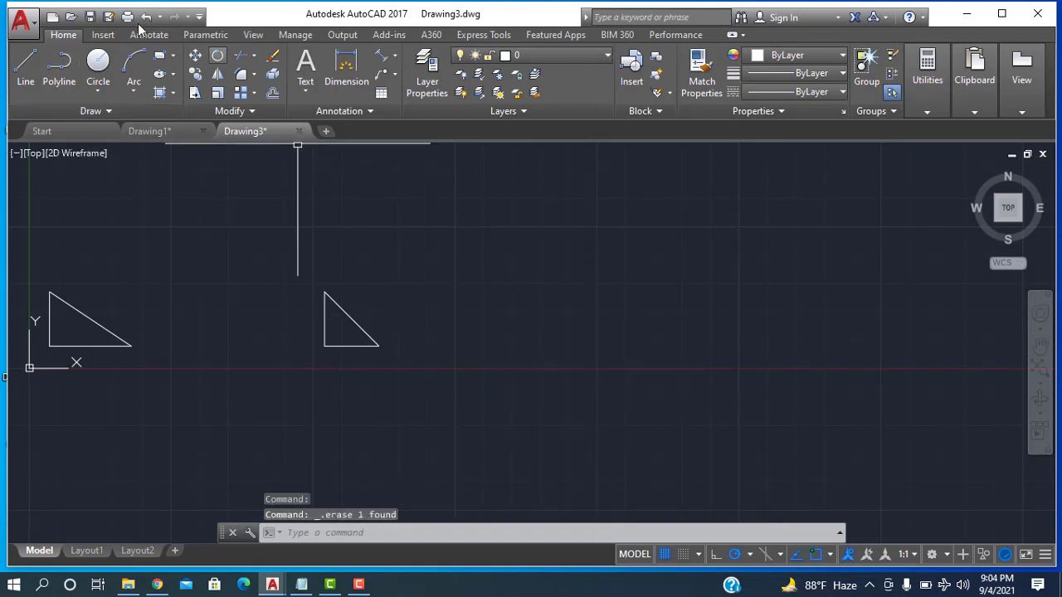
pyautogui.click(26, 66)
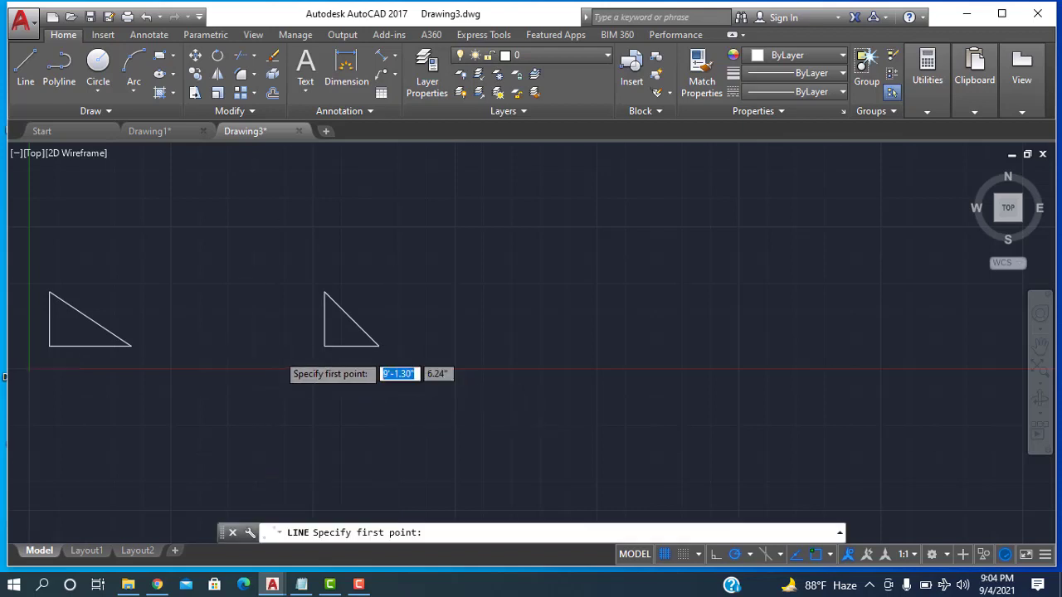
# Step: Draw a 24-unit base and a 24-unit side at 60°, closing an equilateral triangle
pyautogui.scroll(8, 289, 345)
pyautogui.scroll(-6, 806, 360)
pyautogui.scroll(4, 805, 356)
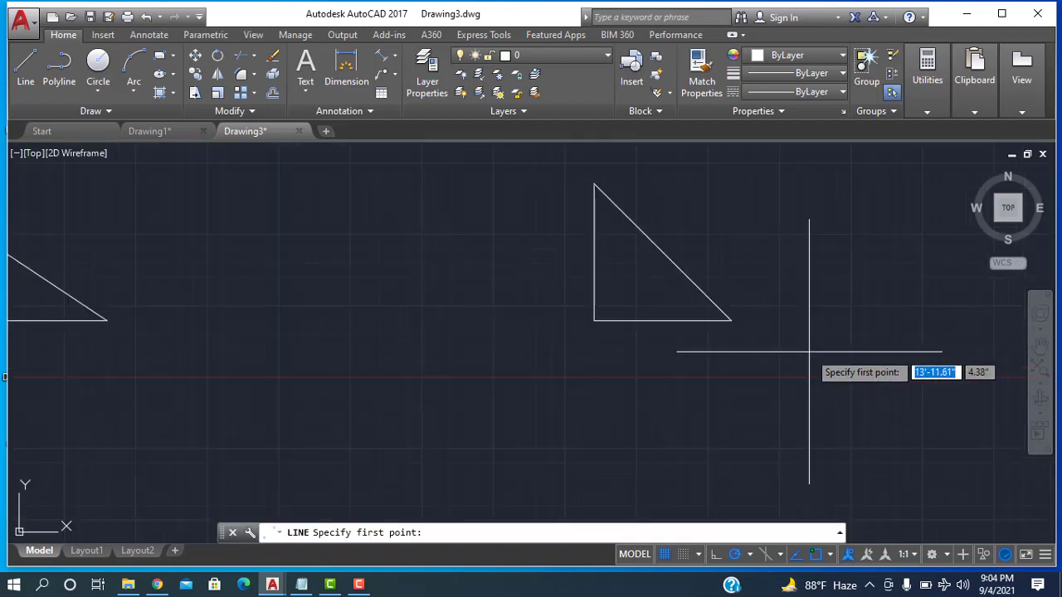
pyautogui.moveTo(696, 299); pyautogui.dragTo(388, 339, button='middle')
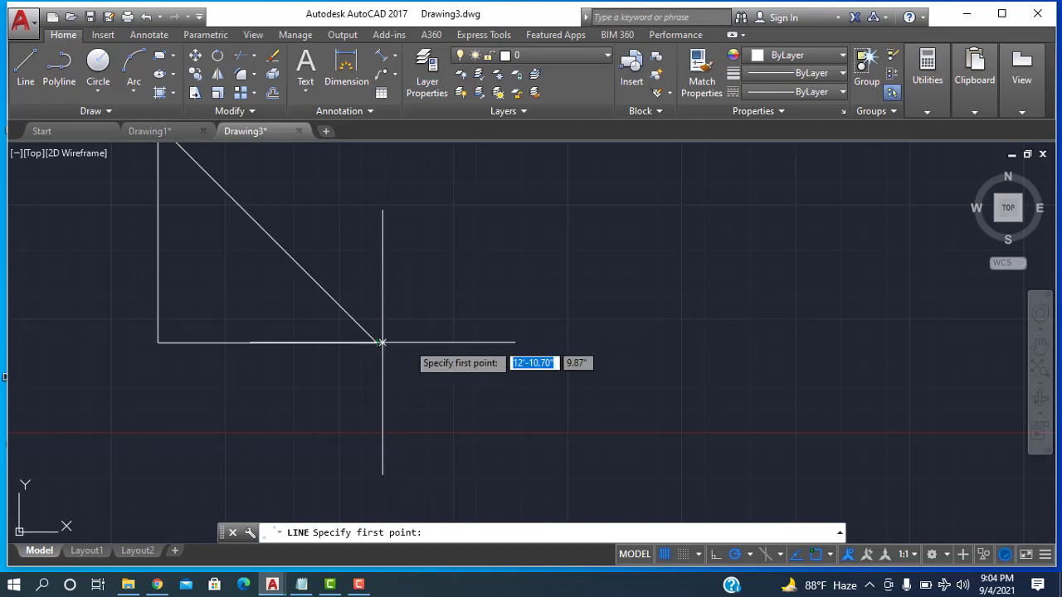
pyautogui.click(737, 341)
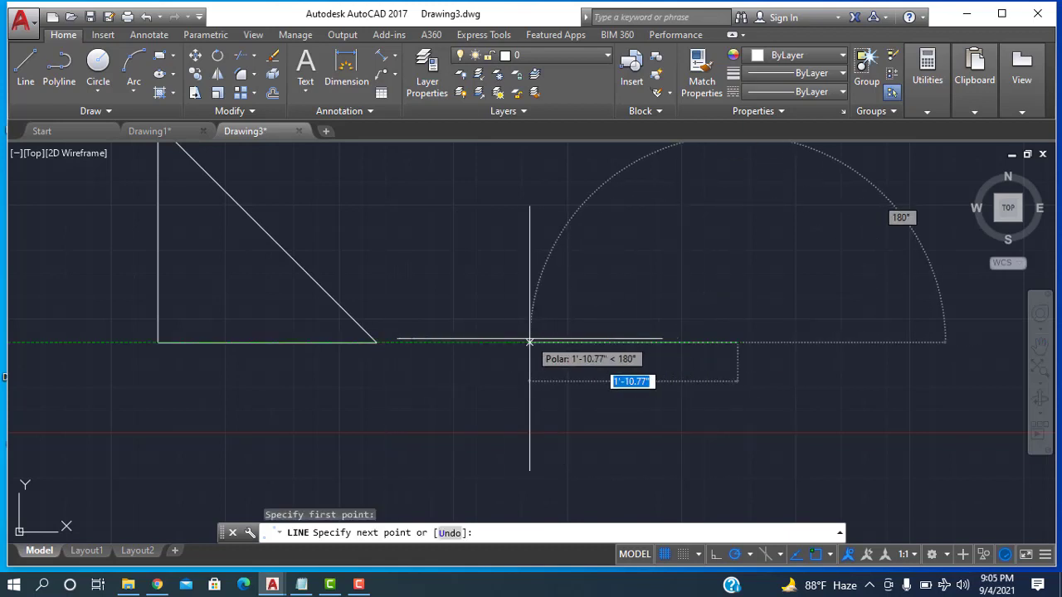
pyautogui.write('24')
pyautogui.press('Return')
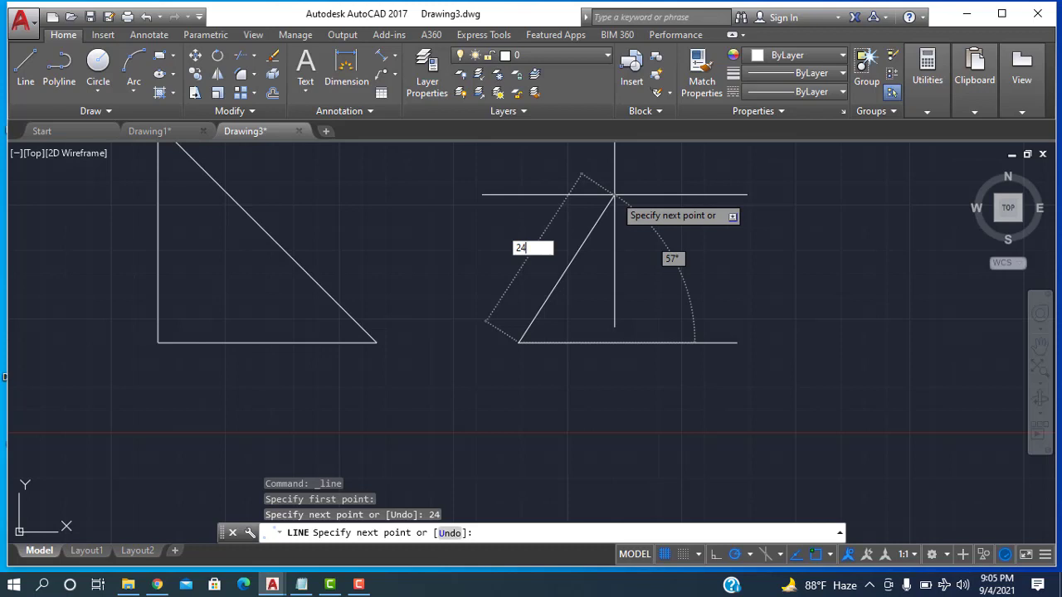
pyautogui.press('BackSpace')
pyautogui.write('9')
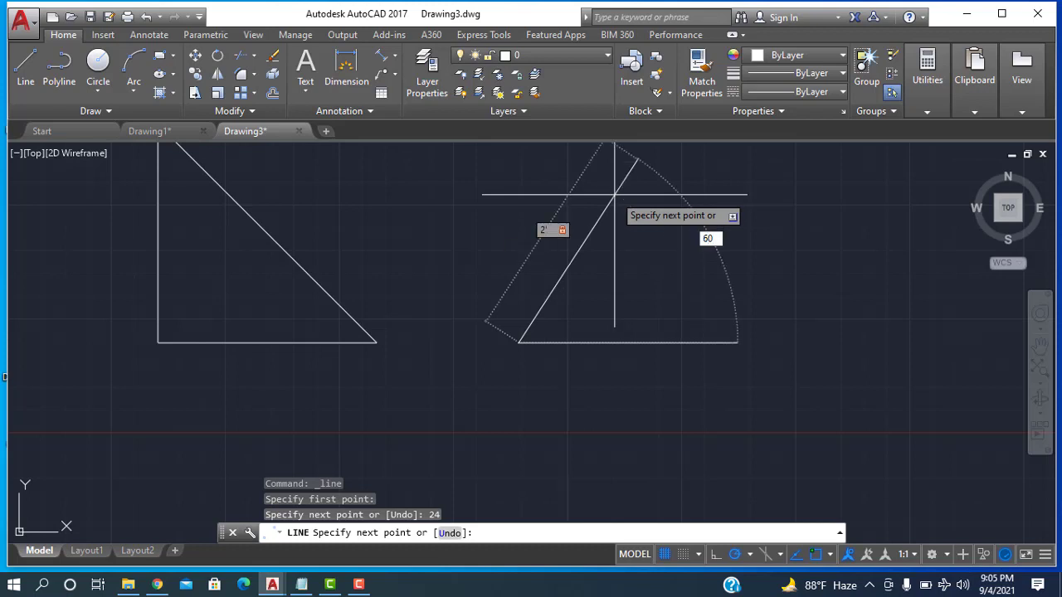
pyautogui.press('Return')
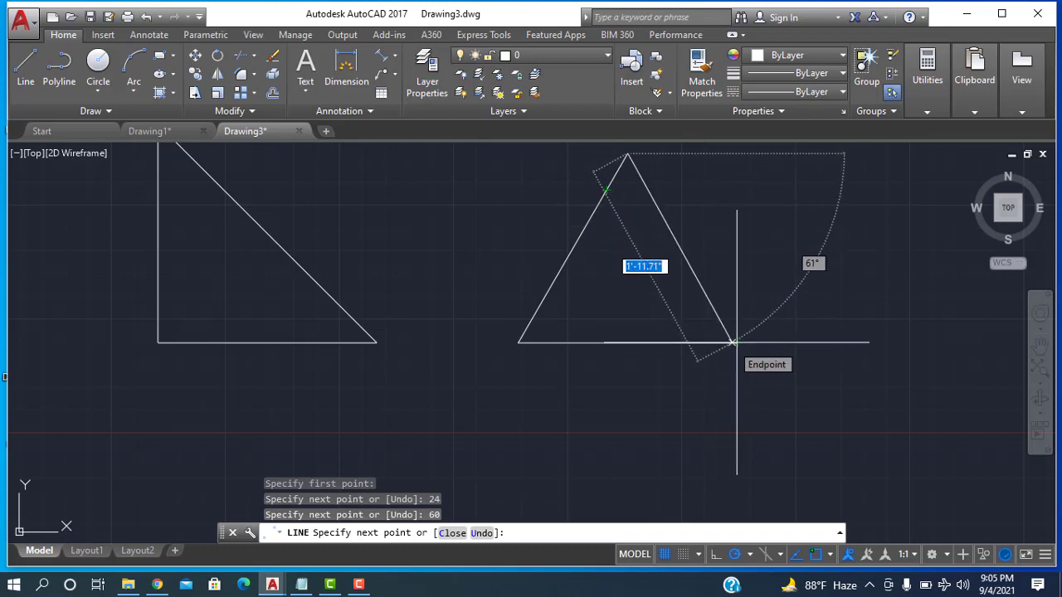
pyautogui.click(737, 341)
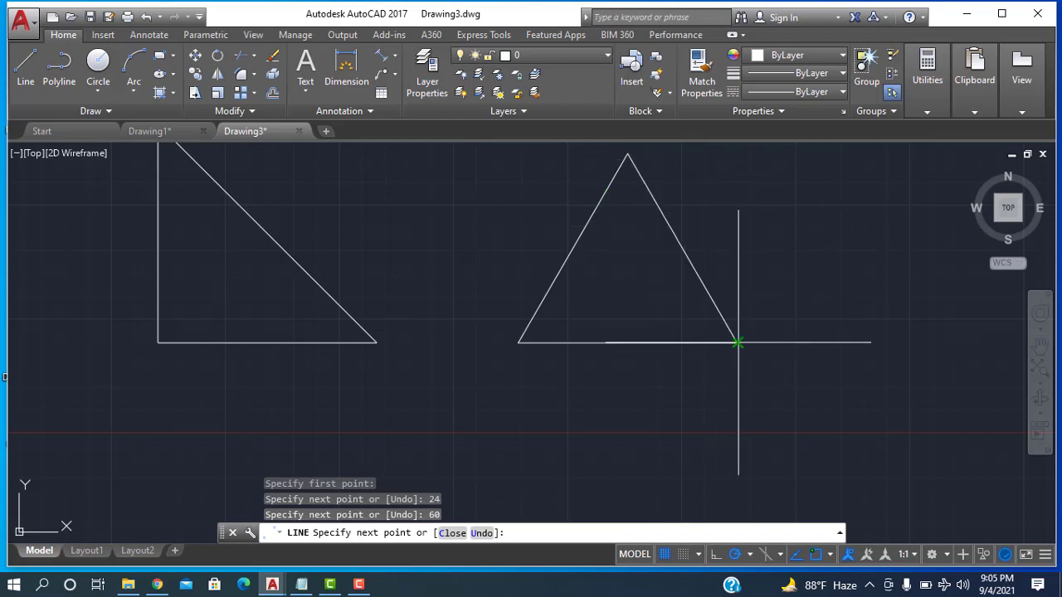
pyautogui.press('Escape')
# Step: Move the 24-unit right triangle left from its lower-left corner, closer to the first triangle
pyautogui.scroll(-3, 403, 249)
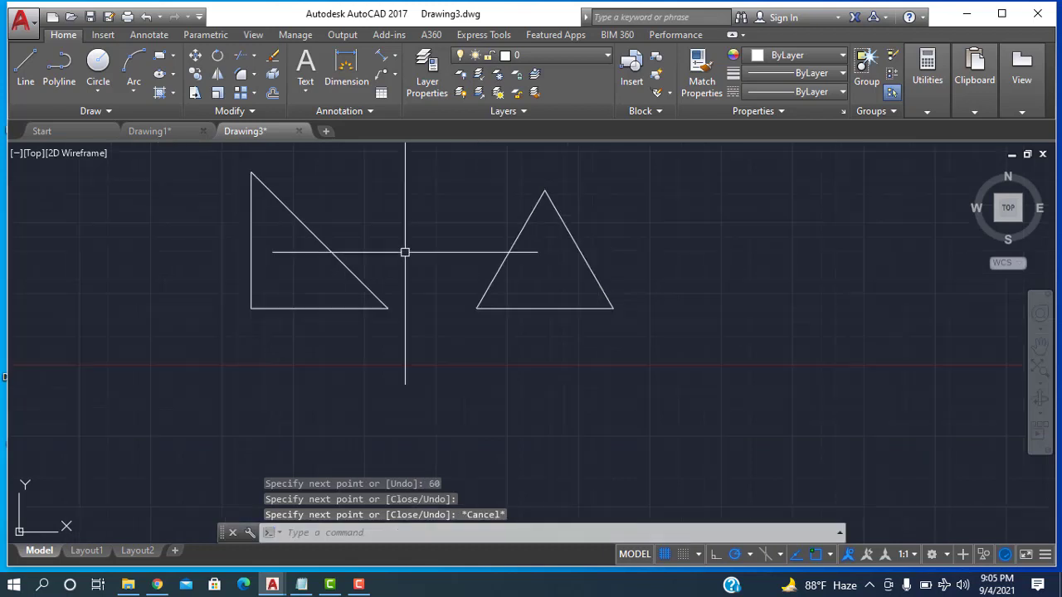
pyautogui.scroll(-4, 339, 274)
pyautogui.moveTo(267, 249)
pyautogui.mouseDown(button='middle')
pyautogui.moveTo(293, 274)
pyautogui.moveTo(583, 294)
pyautogui.mouseUp(button='middle')
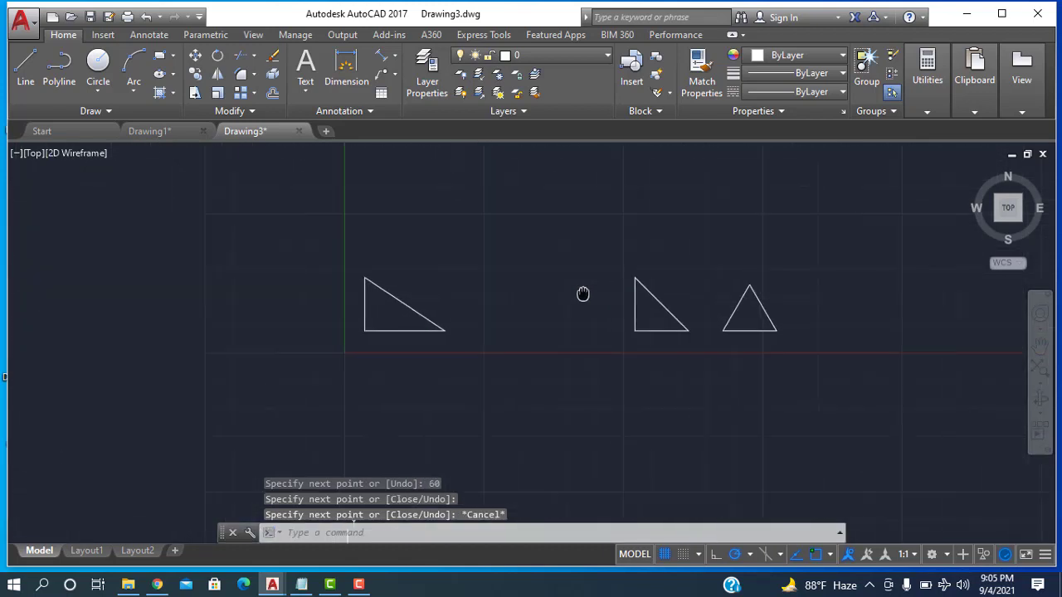
pyautogui.scroll(3, 460, 296)
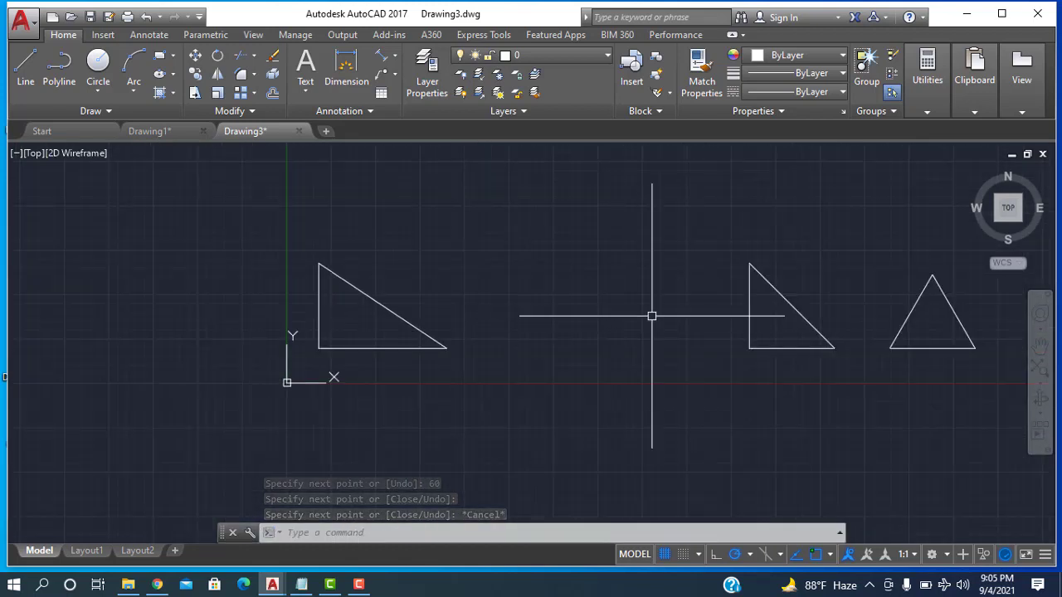
pyautogui.moveTo(846, 291)
pyautogui.mouseDown()
pyautogui.moveTo(833, 360)
pyautogui.moveTo(817, 365)
pyautogui.moveTo(695, 285)
pyautogui.moveTo(694, 256)
pyautogui.mouseUp()
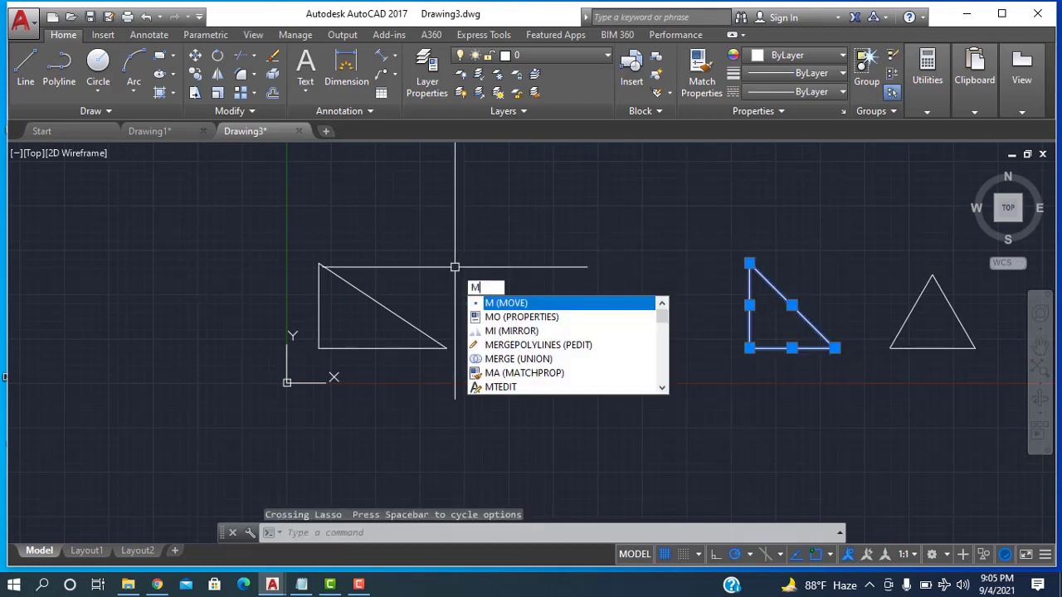
pyautogui.press('Return')
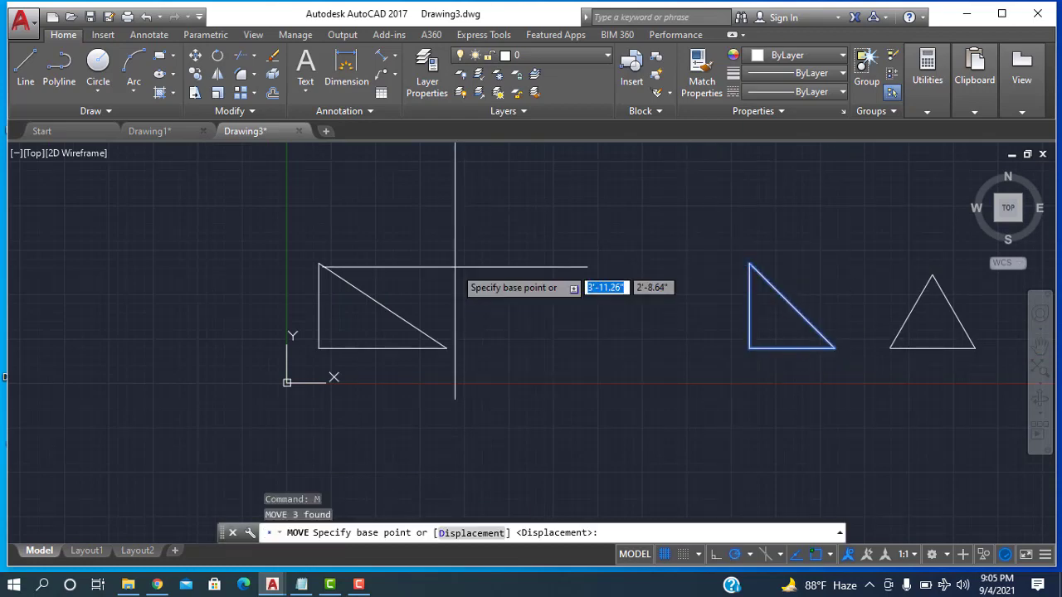
pyautogui.click(749, 348)
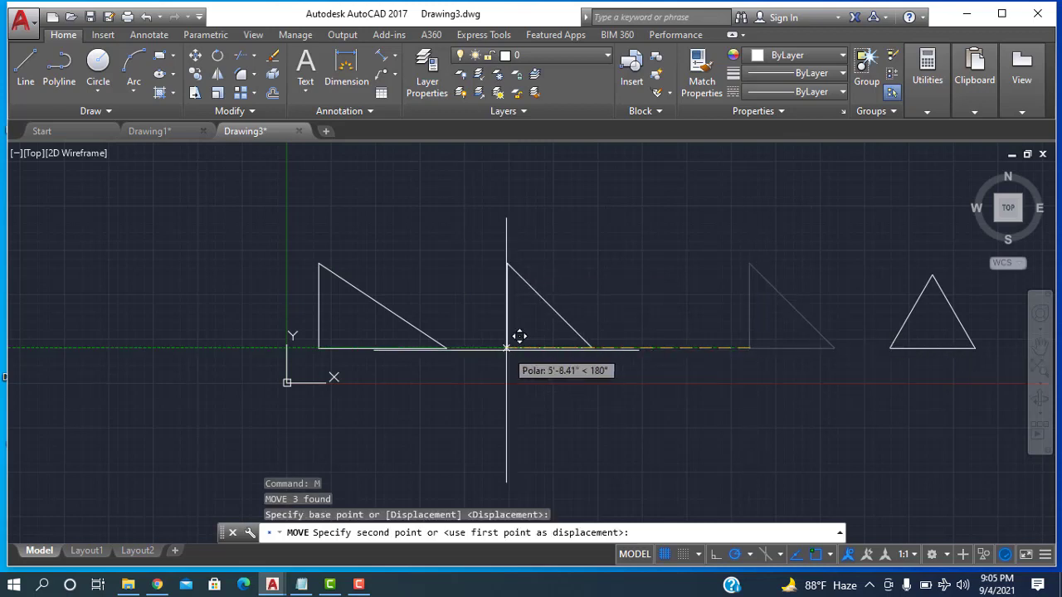
pyautogui.click(579, 347)
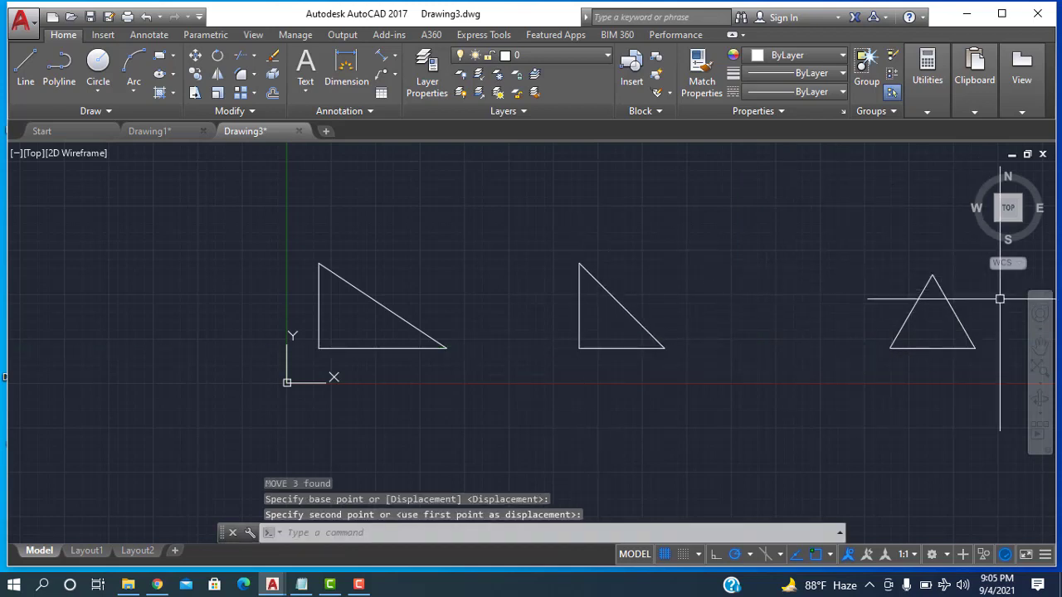
pyautogui.moveTo(1000, 299)
pyautogui.mouseDown()
pyautogui.moveTo(977, 365)
pyautogui.moveTo(914, 373)
pyautogui.moveTo(880, 321)
pyautogui.moveTo(884, 279)
pyautogui.mouseUp()
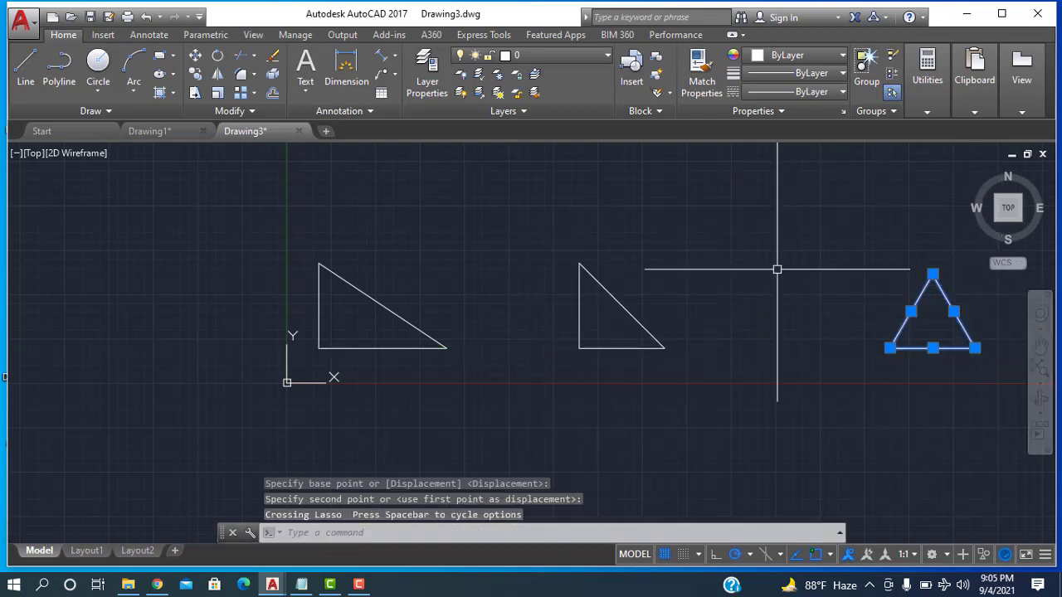
pyautogui.write('m')
pyautogui.press('Return')
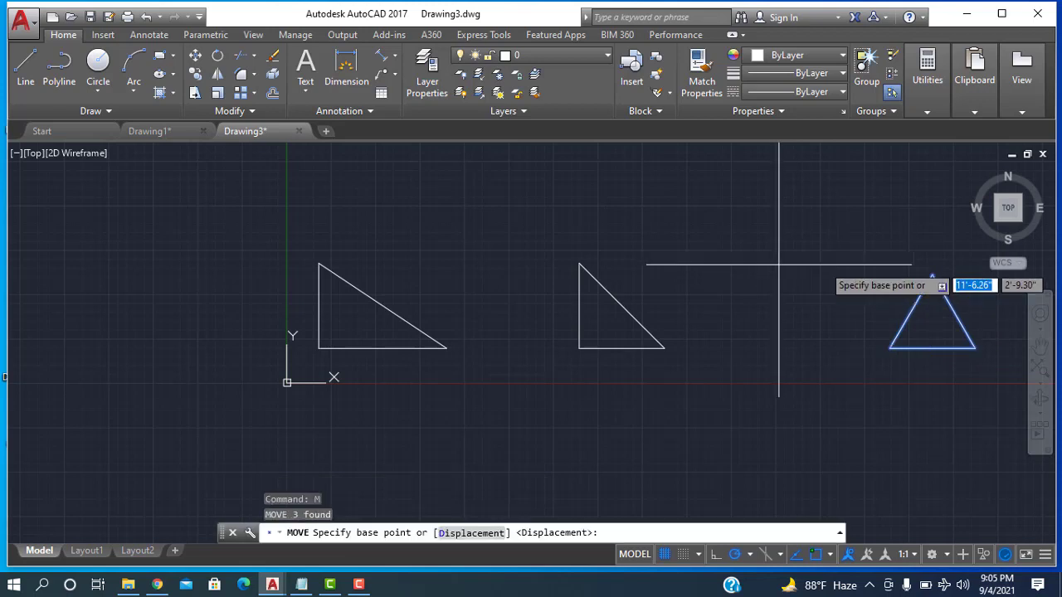
pyautogui.click(892, 348)
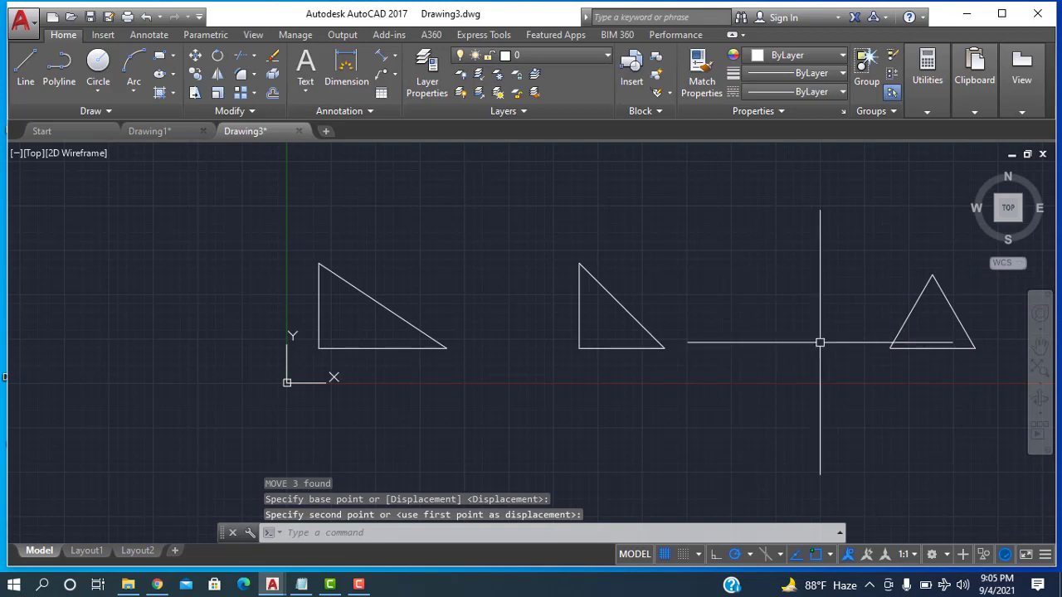
pyautogui.doubleClick(911, 363)
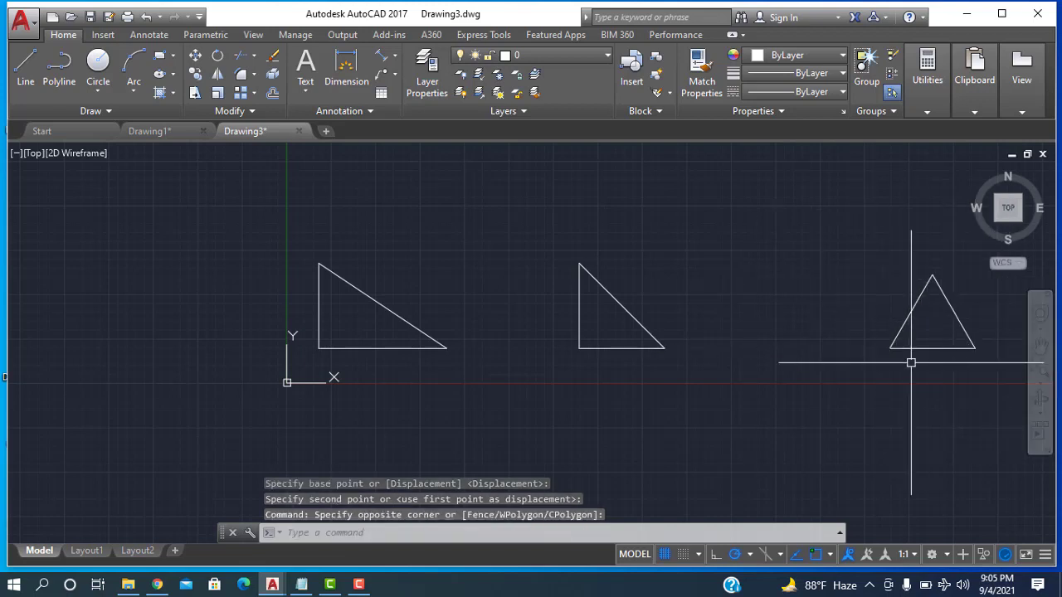
pyautogui.click(865, 308)
pyautogui.click(982, 318)
pyautogui.click(1003, 324)
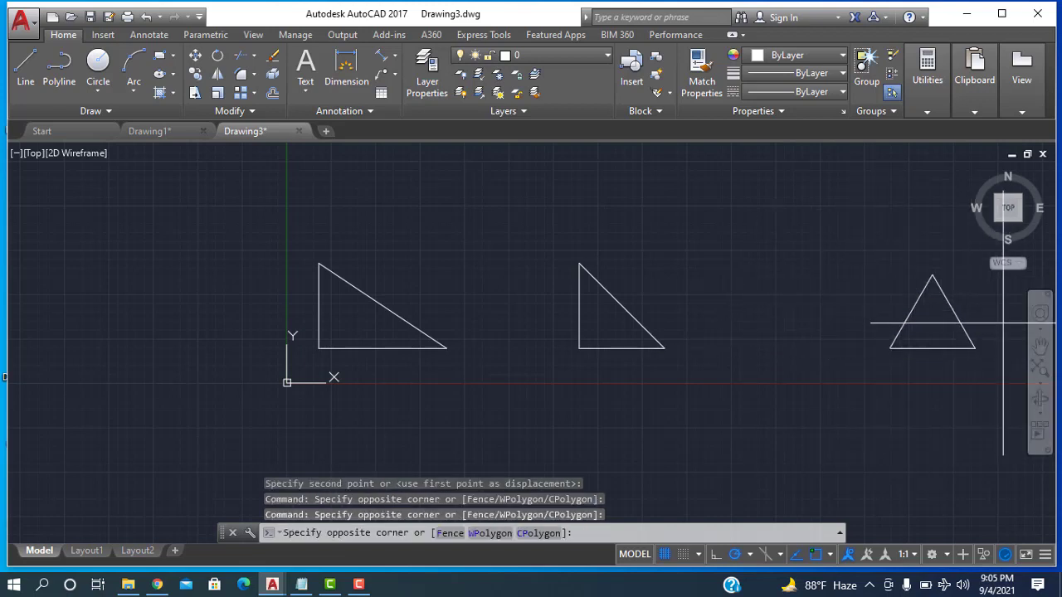
pyautogui.moveTo(951, 372)
pyautogui.mouseDown()
pyautogui.moveTo(915, 320)
pyautogui.moveTo(911, 269)
pyautogui.moveTo(923, 285)
pyautogui.mouseUp()
pyautogui.click(954, 301)
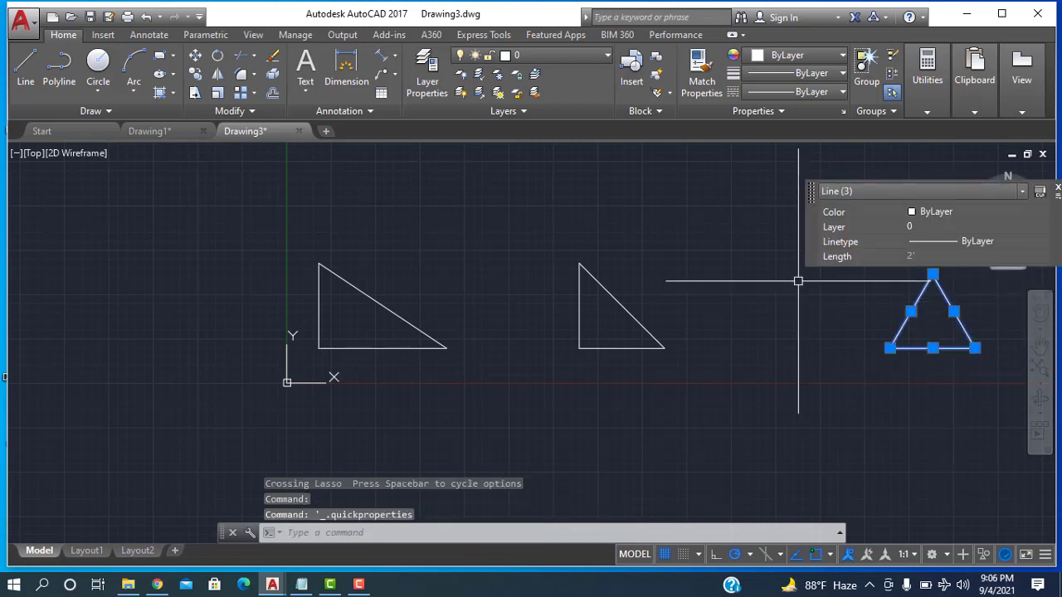
# Step: Select the equilateral triangle's three sides and move it left, nearer the middle triangle
pyautogui.press('Escape')
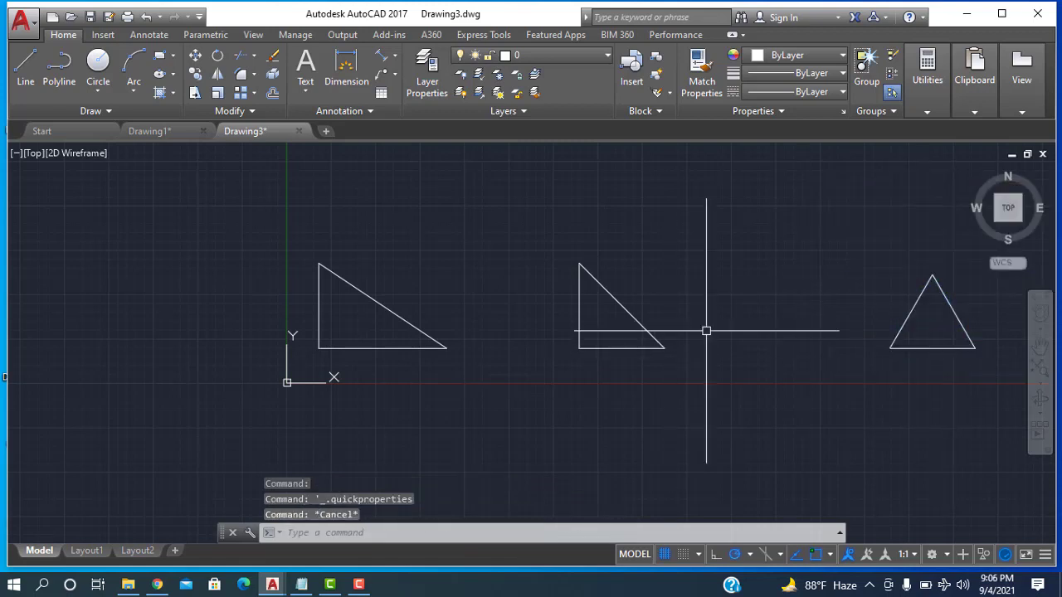
pyautogui.click(963, 346)
pyautogui.click(961, 322)
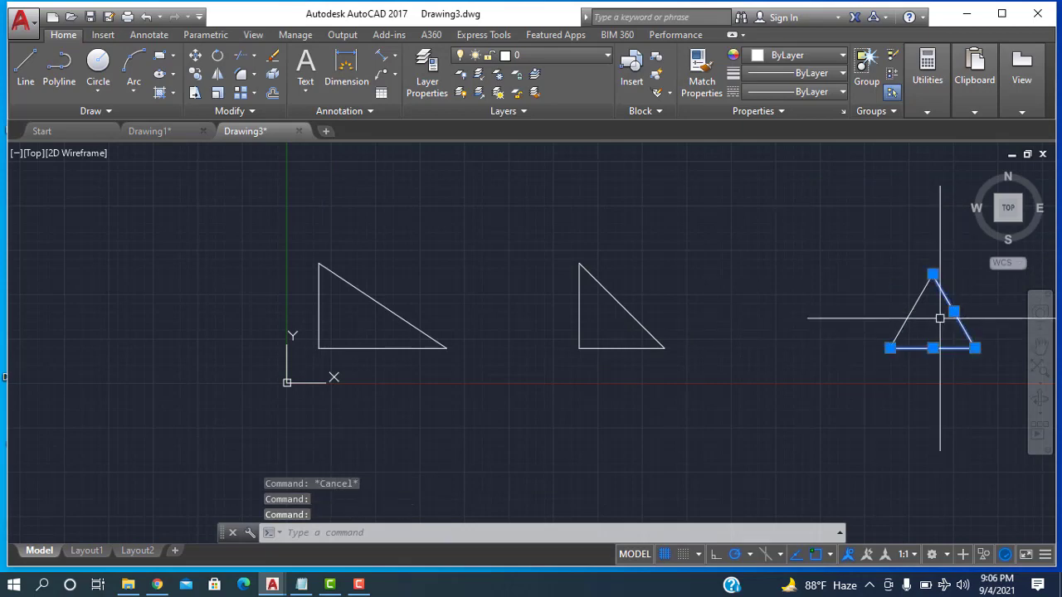
pyautogui.click(910, 315)
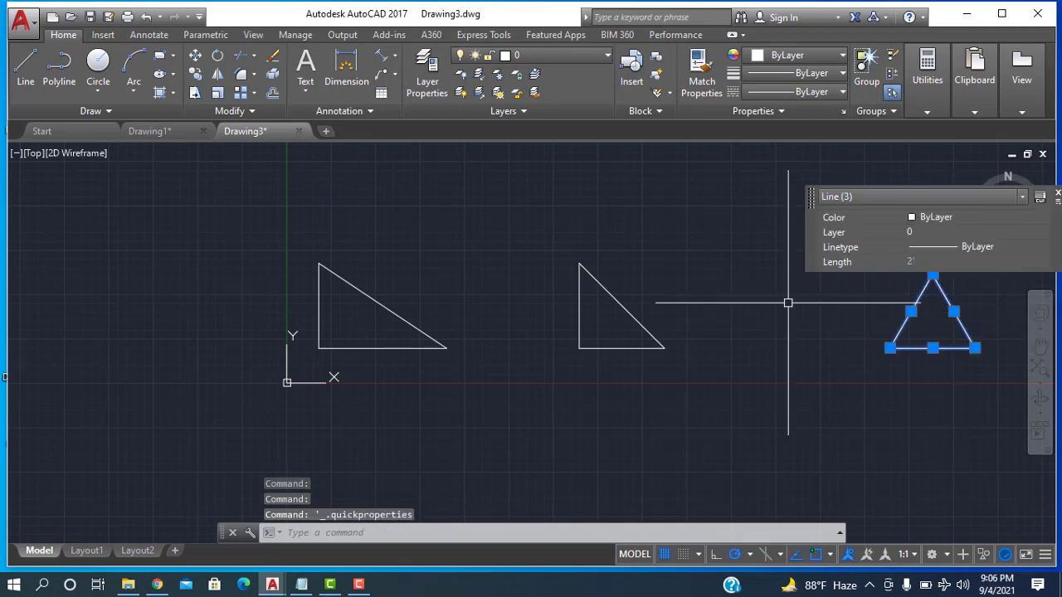
pyautogui.press('Return')
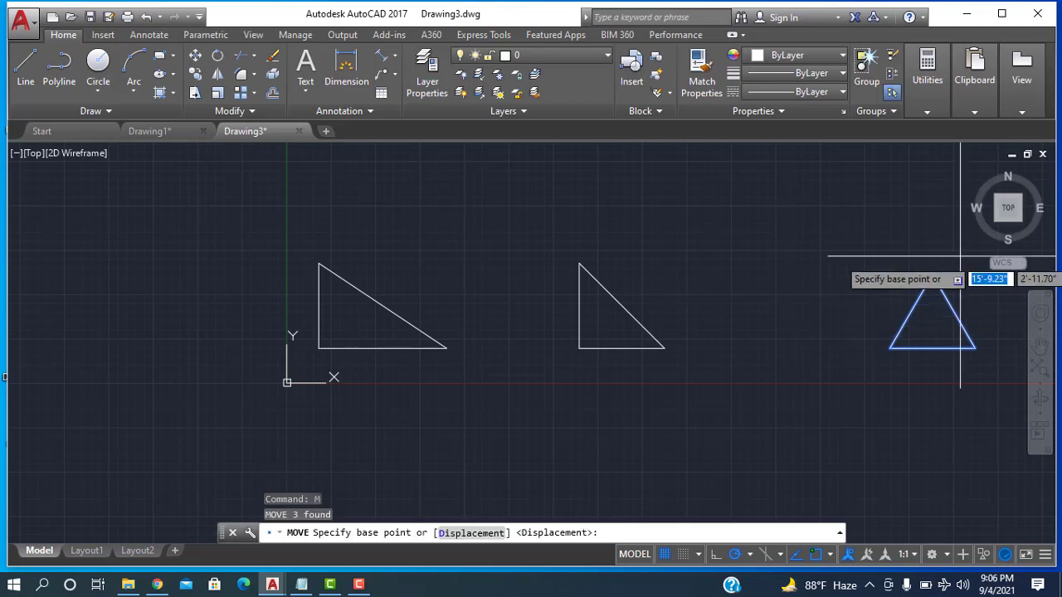
pyautogui.click(891, 348)
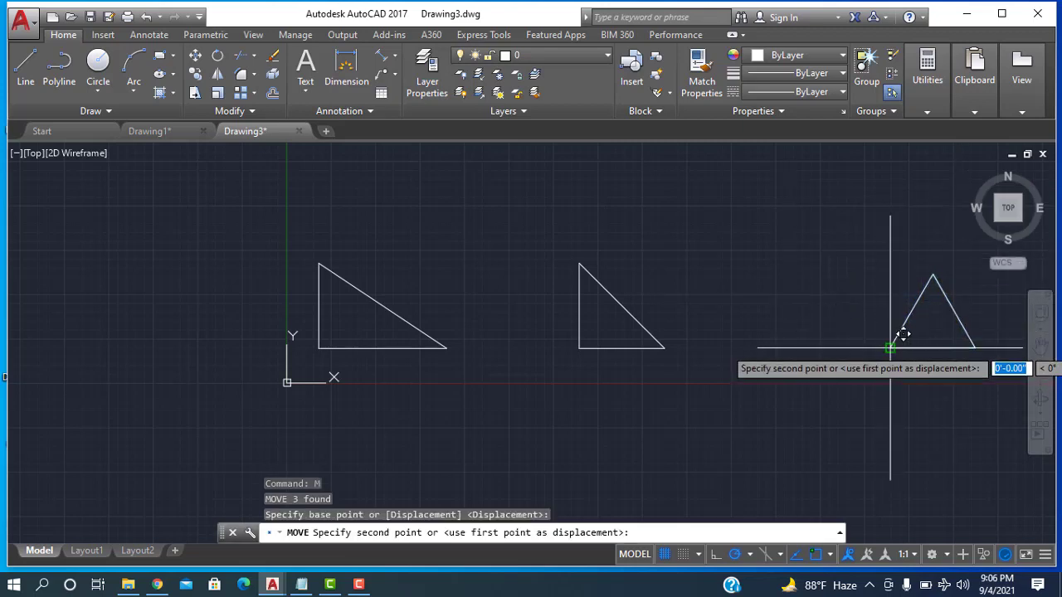
pyautogui.click(746, 348)
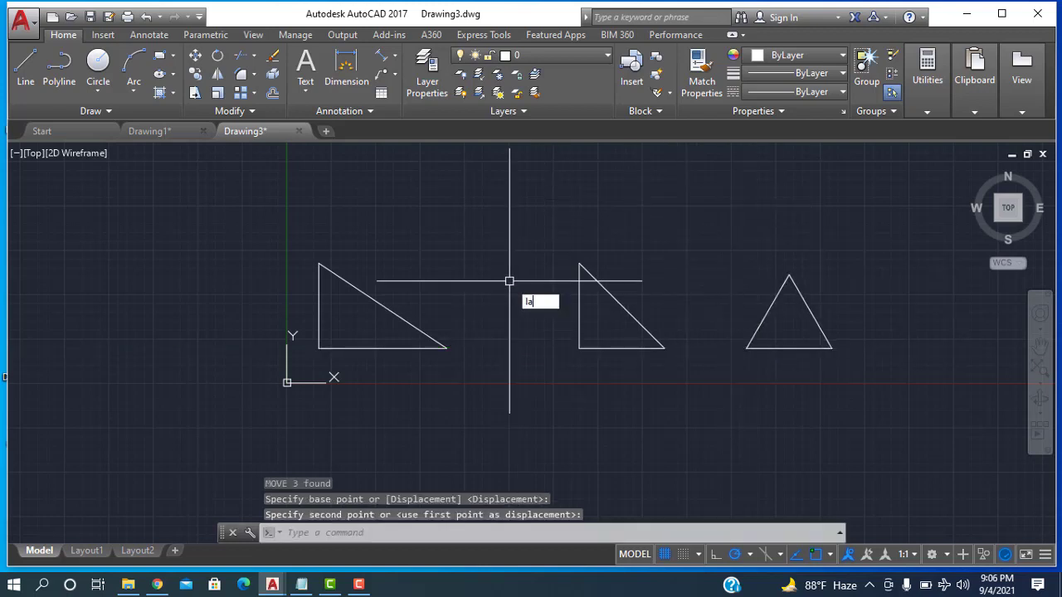
# Step: Create a new layer named 'dimension' with orange index color 20
pyautogui.press('Return')
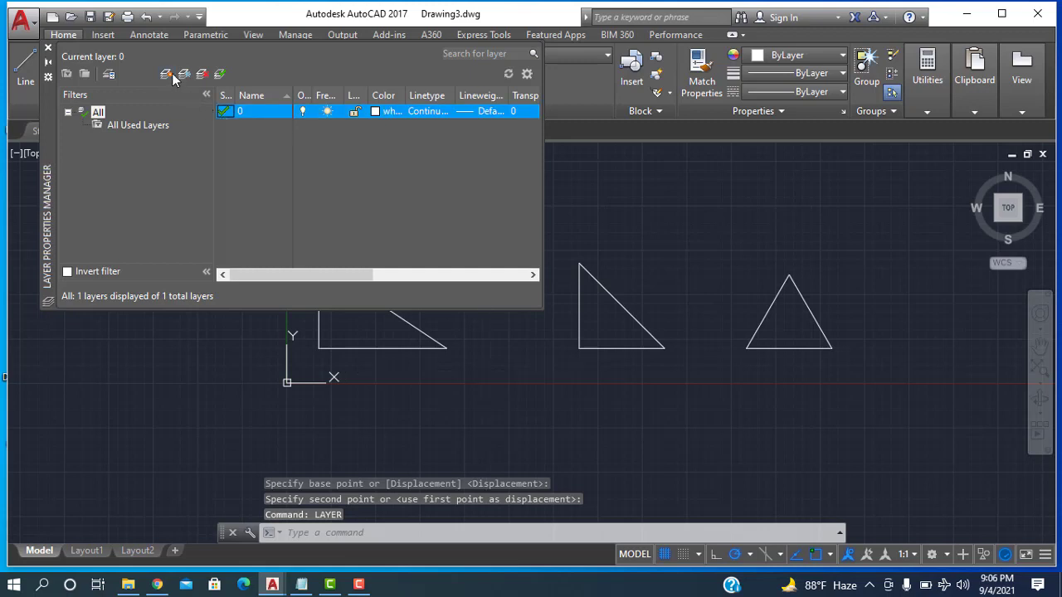
pyautogui.click(172, 73)
pyautogui.write('d')
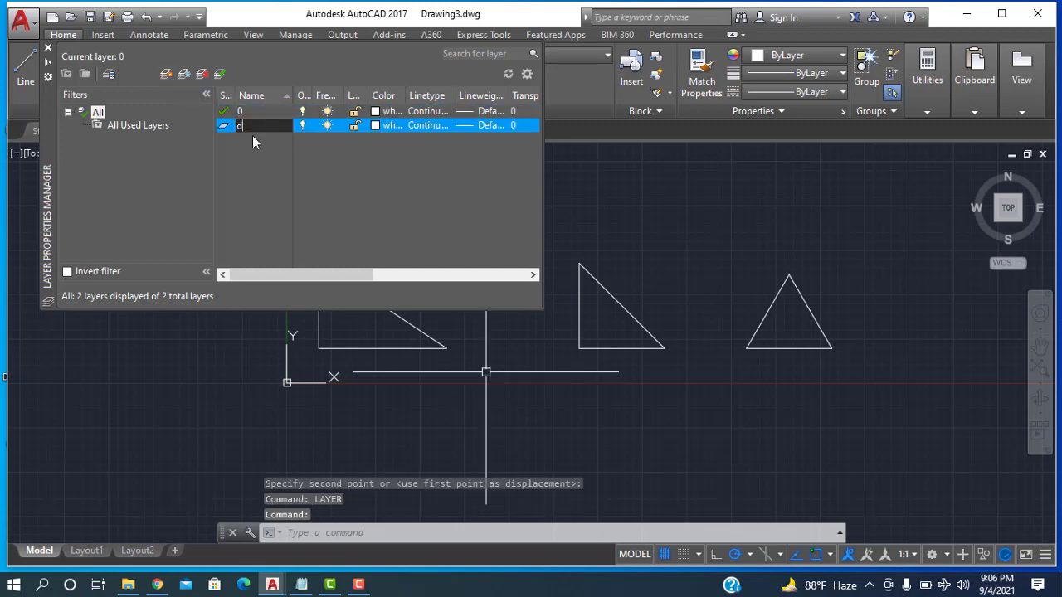
pyautogui.write('imension')
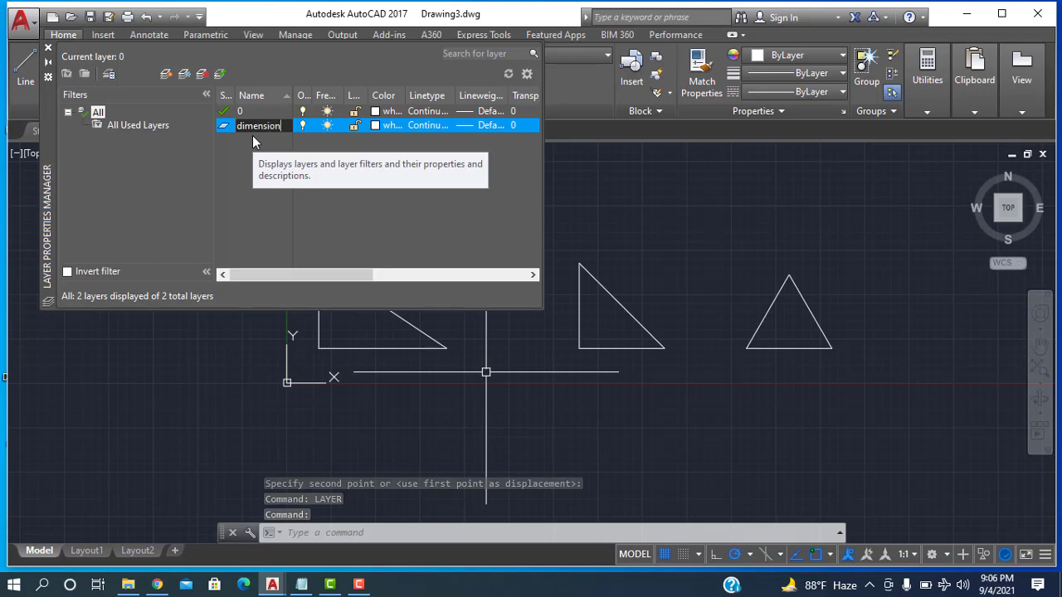
pyautogui.press('Return')
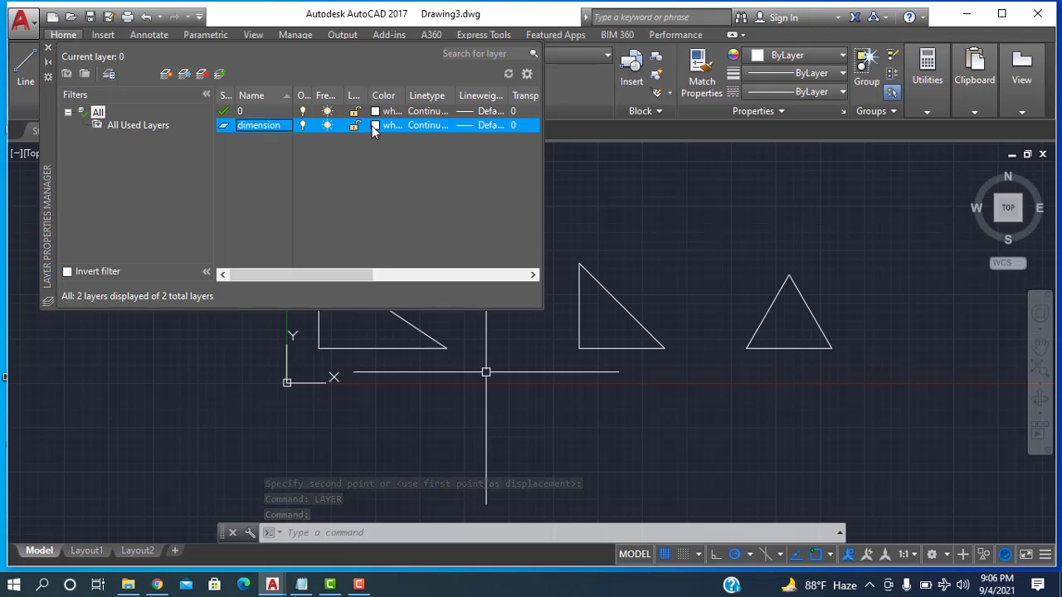
pyautogui.click(374, 125)
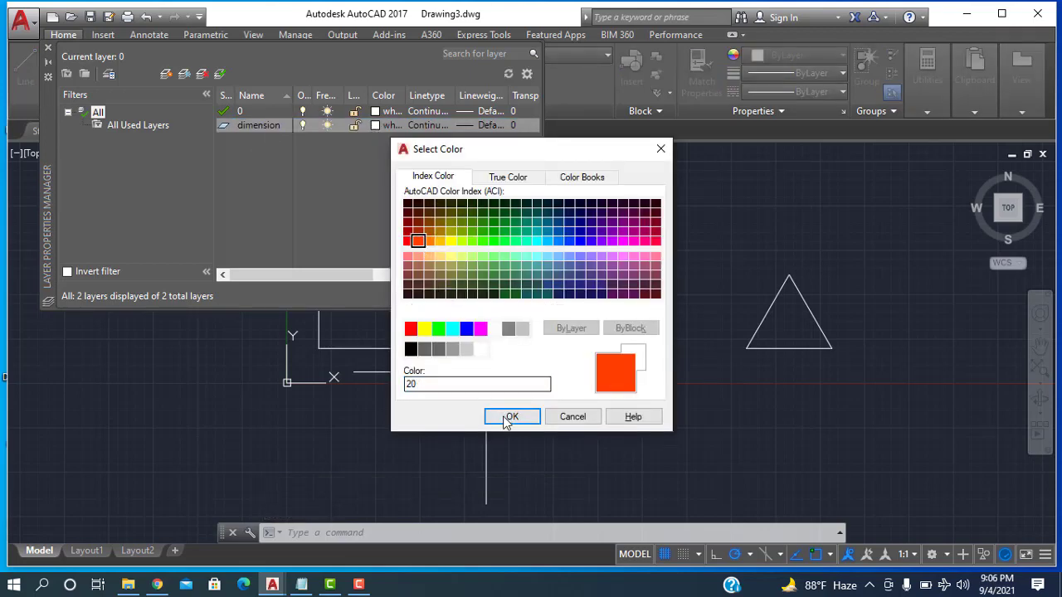
pyautogui.click(512, 417)
pyautogui.click(504, 416)
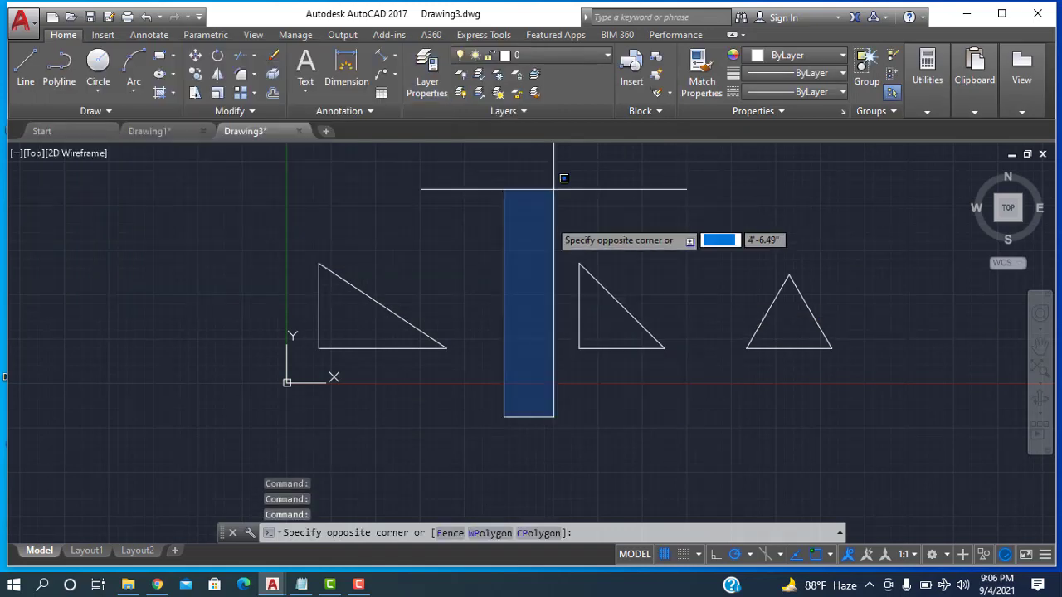
# Step: Make the 'dimension' layer current and show the dimension type flyout
pyautogui.click(570, 242)
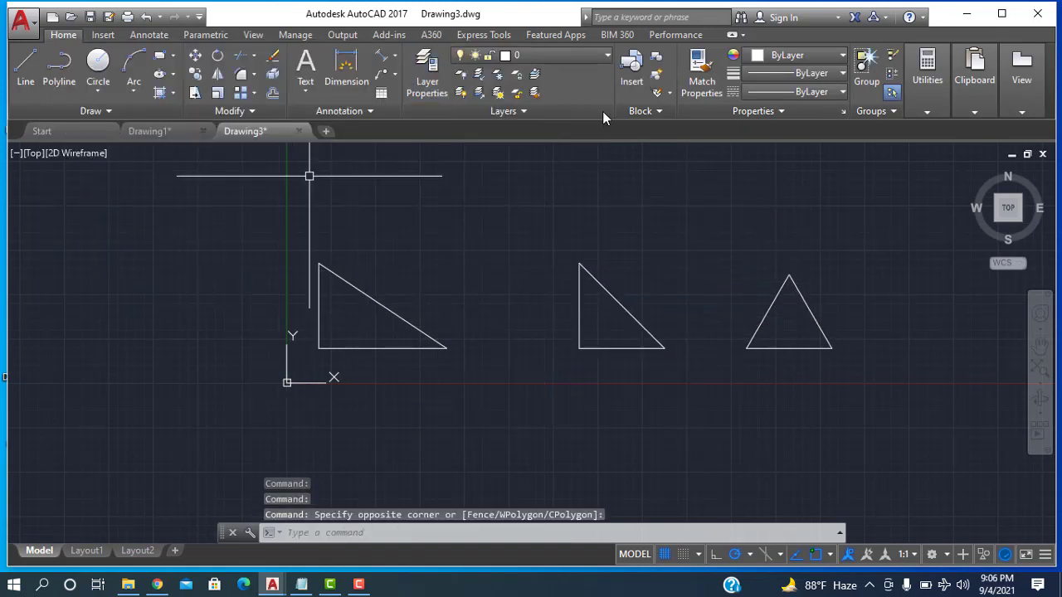
pyautogui.click(608, 56)
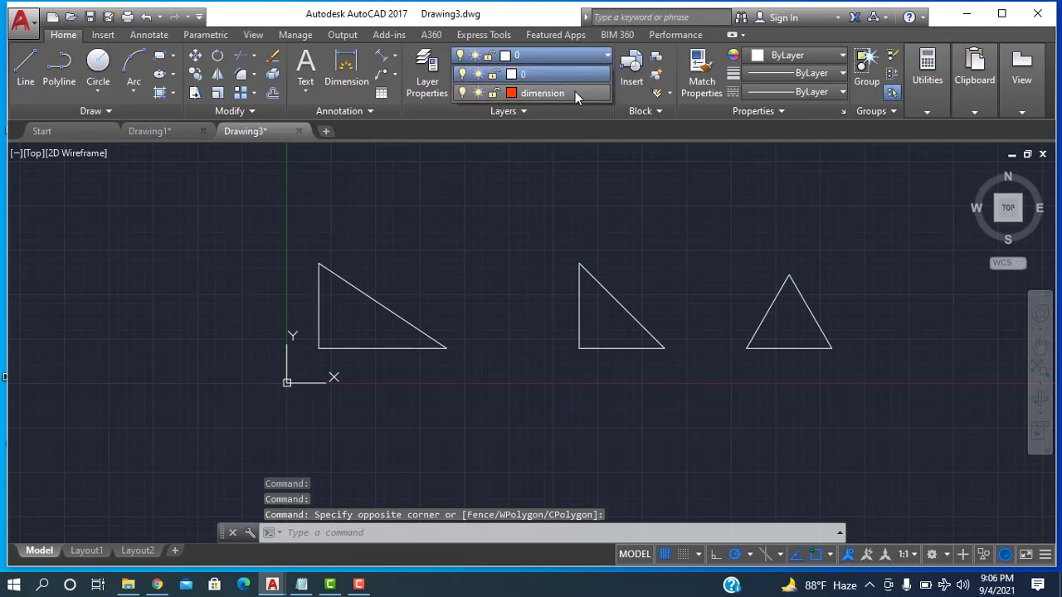
pyautogui.click(575, 93)
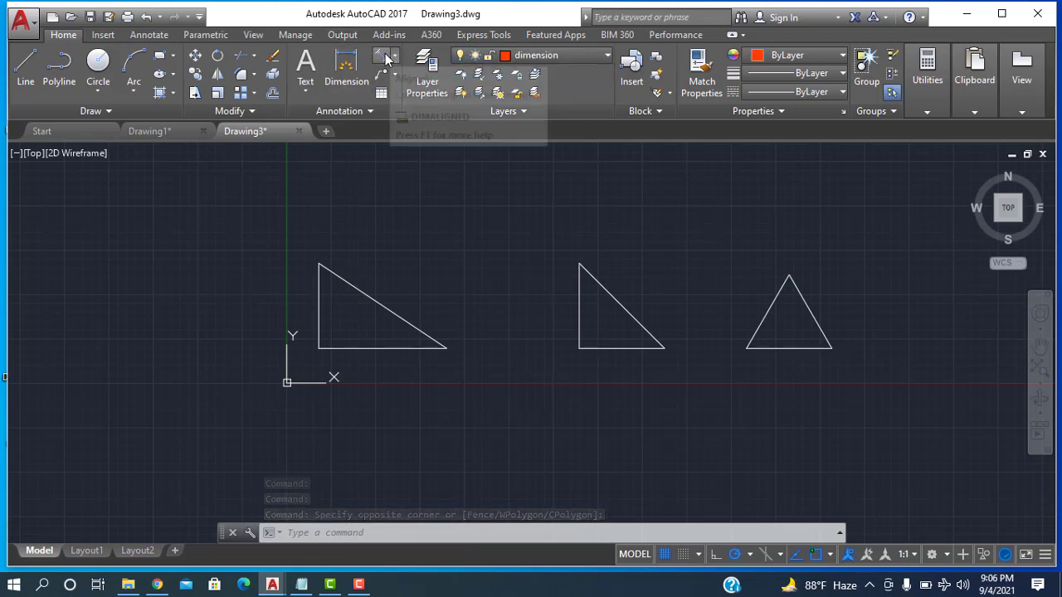
pyautogui.click(395, 55)
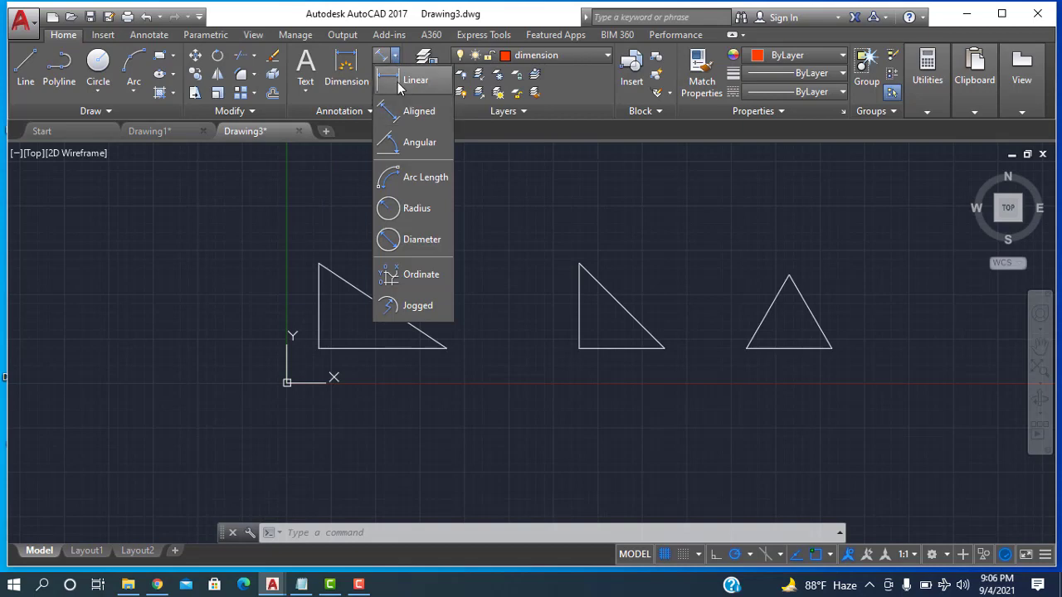
# Step: Add linear dimensions: first triangle's 3' base and 2' height, second triangle's 2' base
pyautogui.click(389, 81)
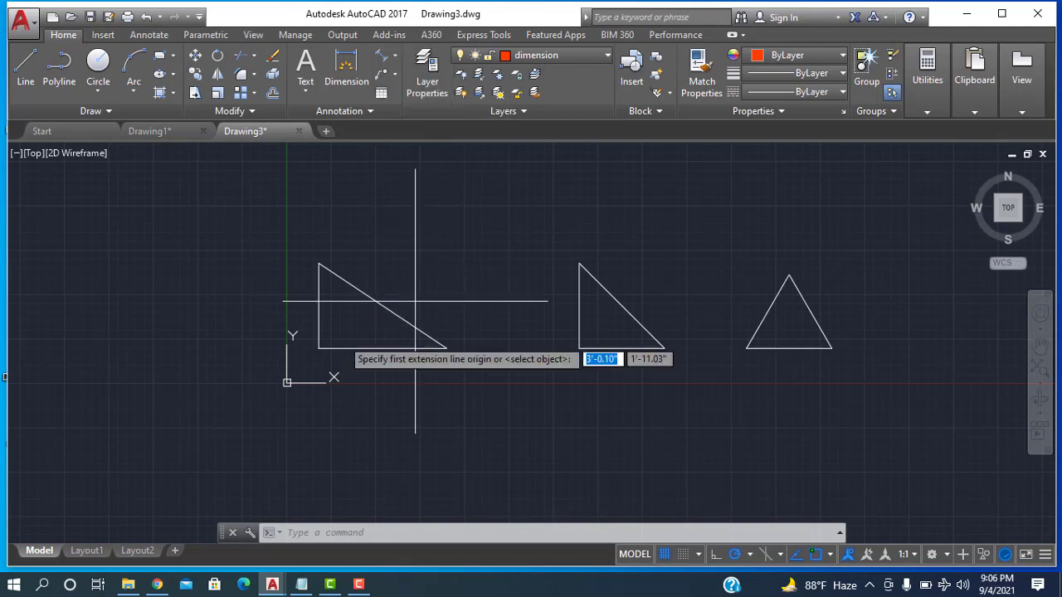
pyautogui.click(335, 348)
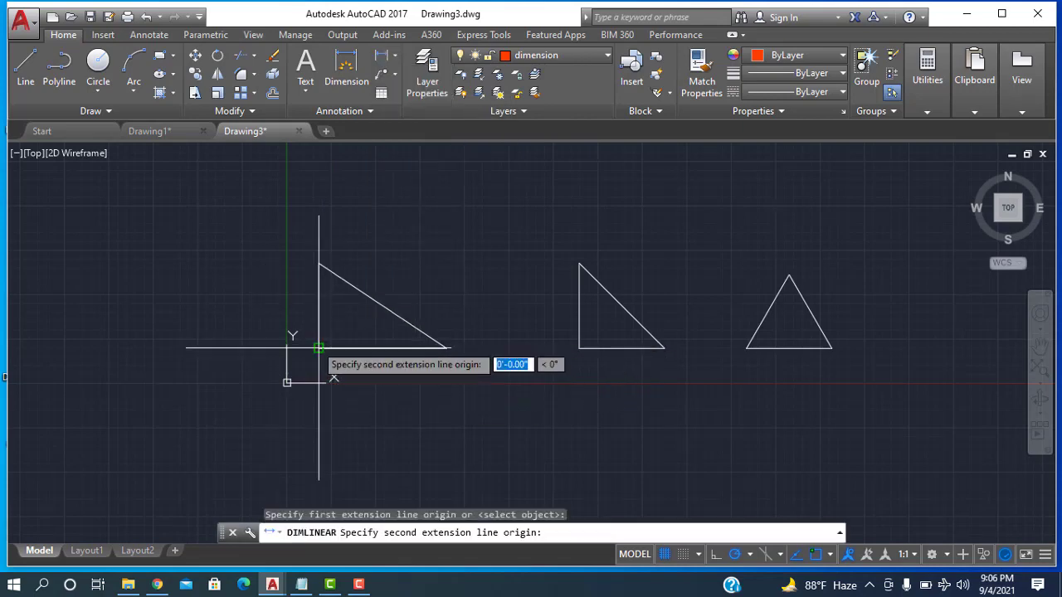
pyautogui.click(446, 349)
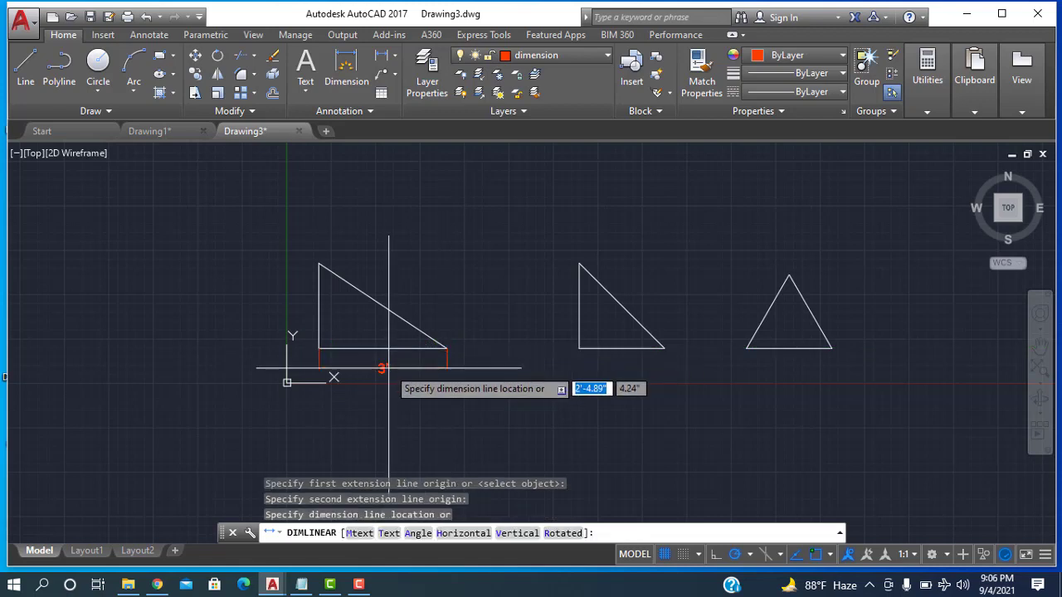
pyautogui.click(292, 374)
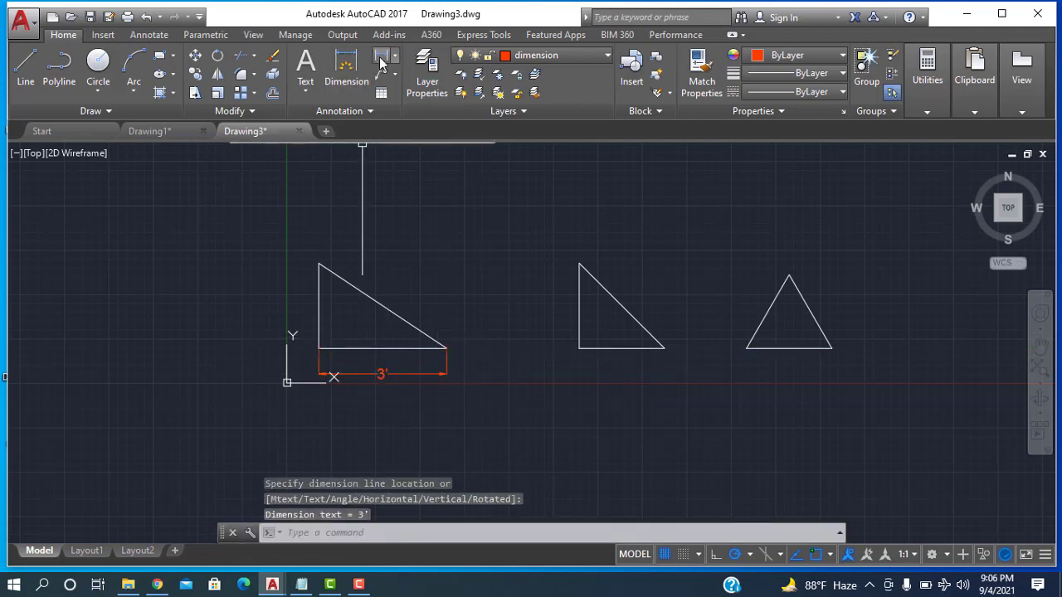
pyautogui.click(318, 264)
pyautogui.click(318, 348)
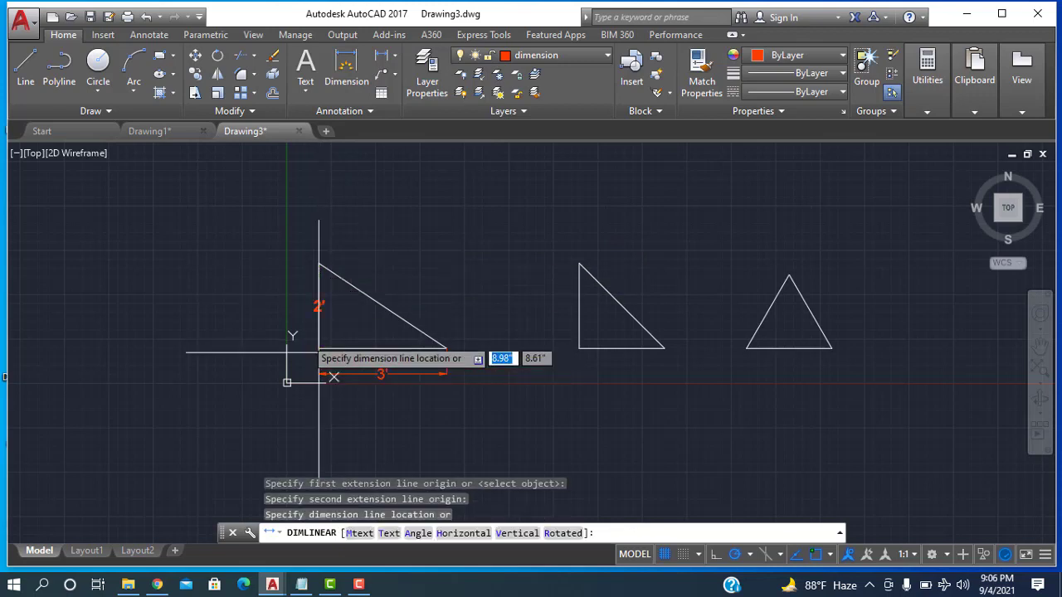
pyautogui.click(286, 316)
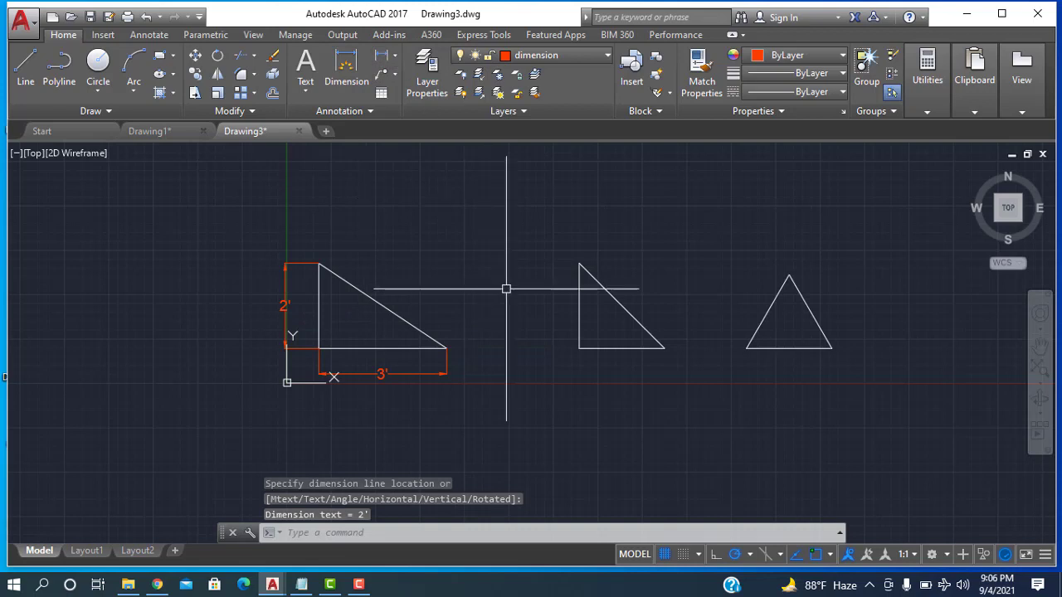
pyautogui.click(383, 60)
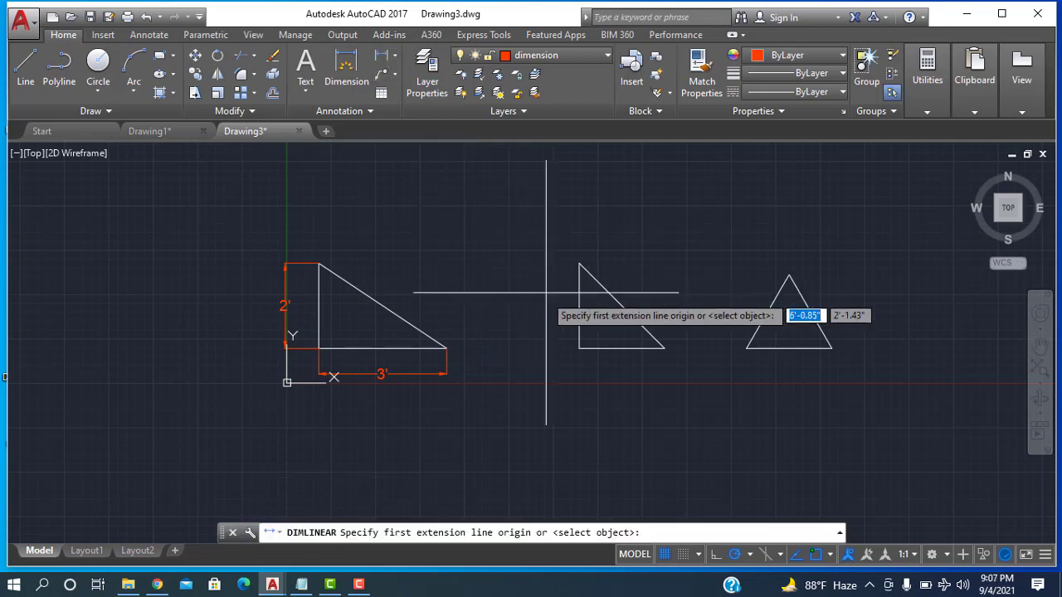
pyautogui.click(579, 344)
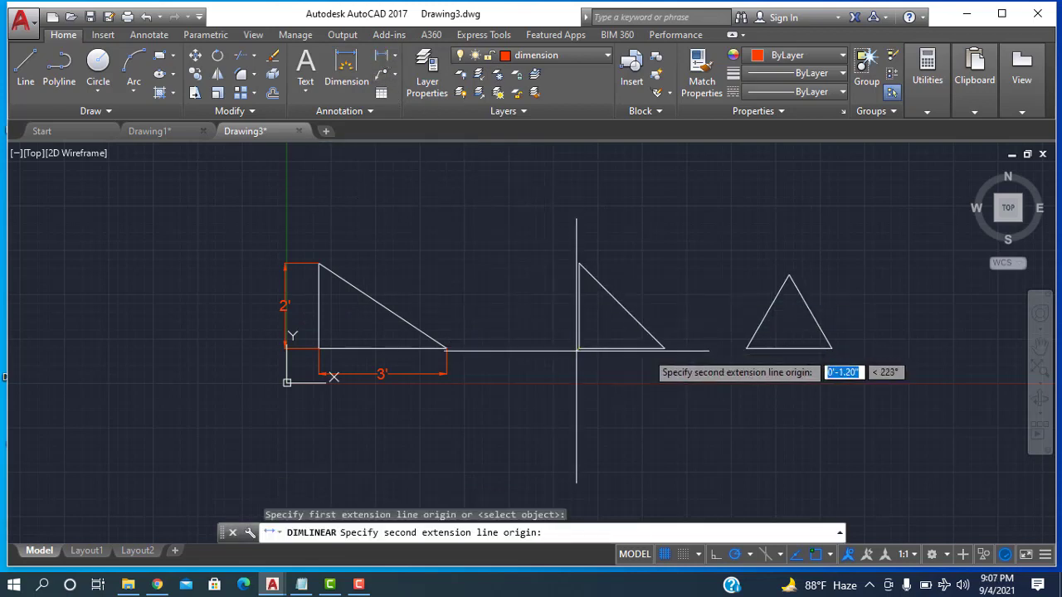
pyautogui.click(664, 347)
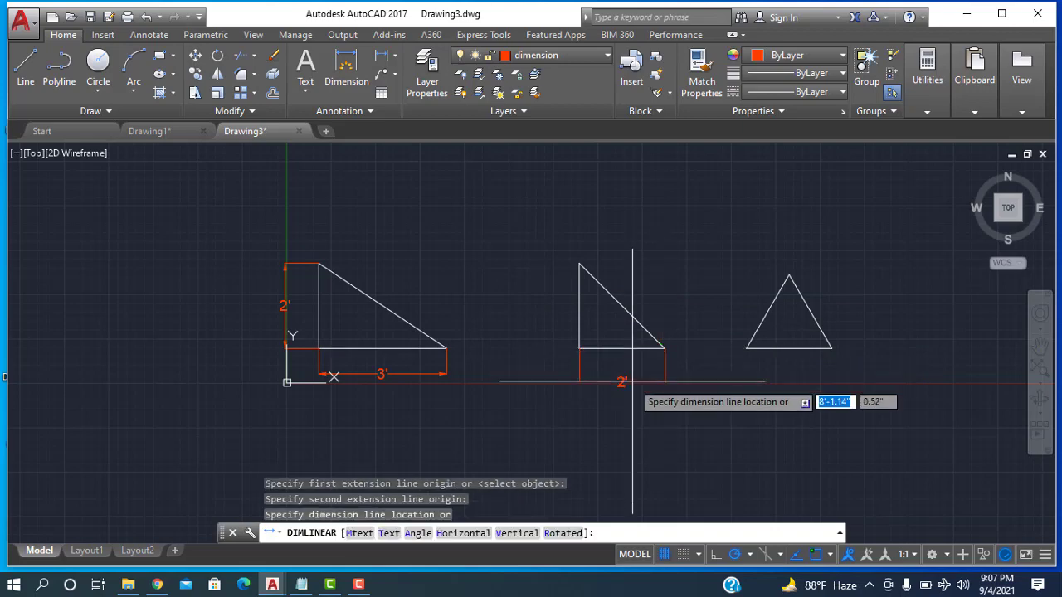
pyautogui.click(622, 381)
pyautogui.click(380, 59)
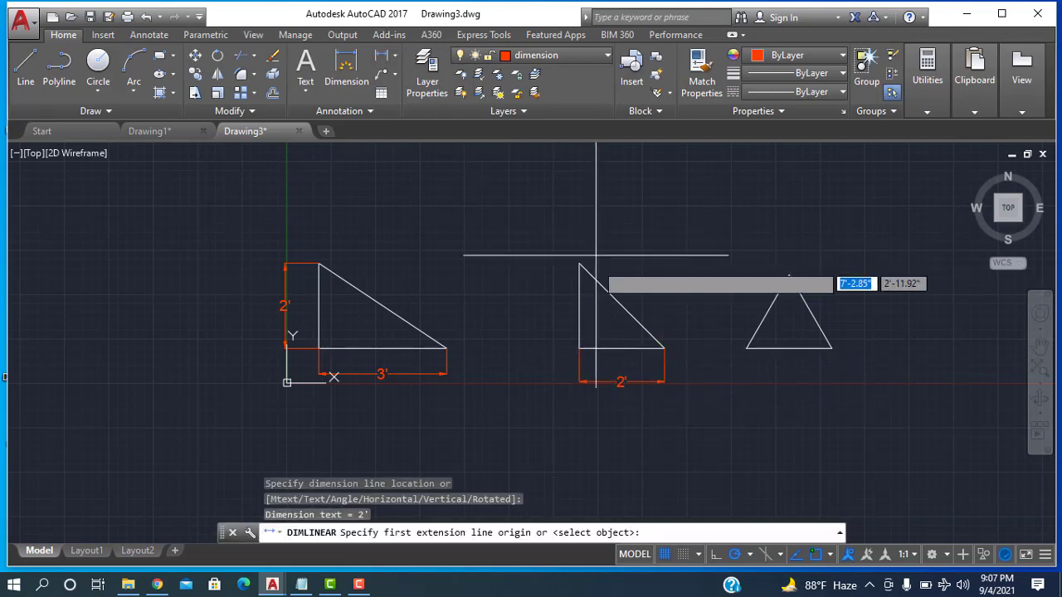
# Step: Dimension the second triangle's vertical side as 2', placed left of the triangle
pyautogui.scroll(3, 609, 316)
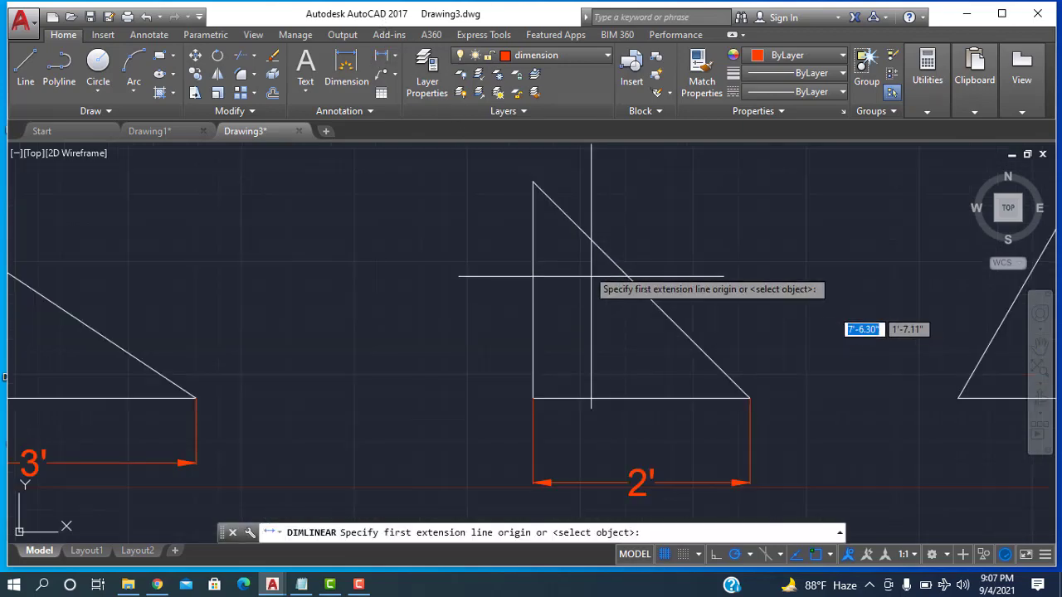
pyautogui.click(533, 183)
pyautogui.click(534, 398)
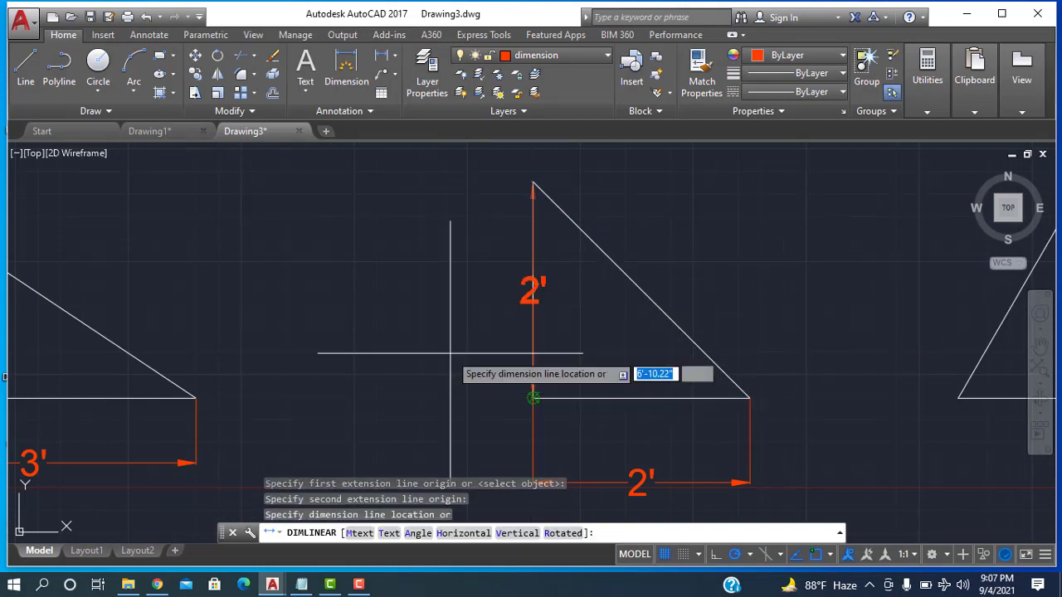
pyautogui.click(448, 355)
# Step: Add a 2' linear dimension below the equilateral triangle's base, cancelling an unwanted height dimension
pyautogui.moveTo(784, 299); pyautogui.dragTo(597, 301, button='middle')
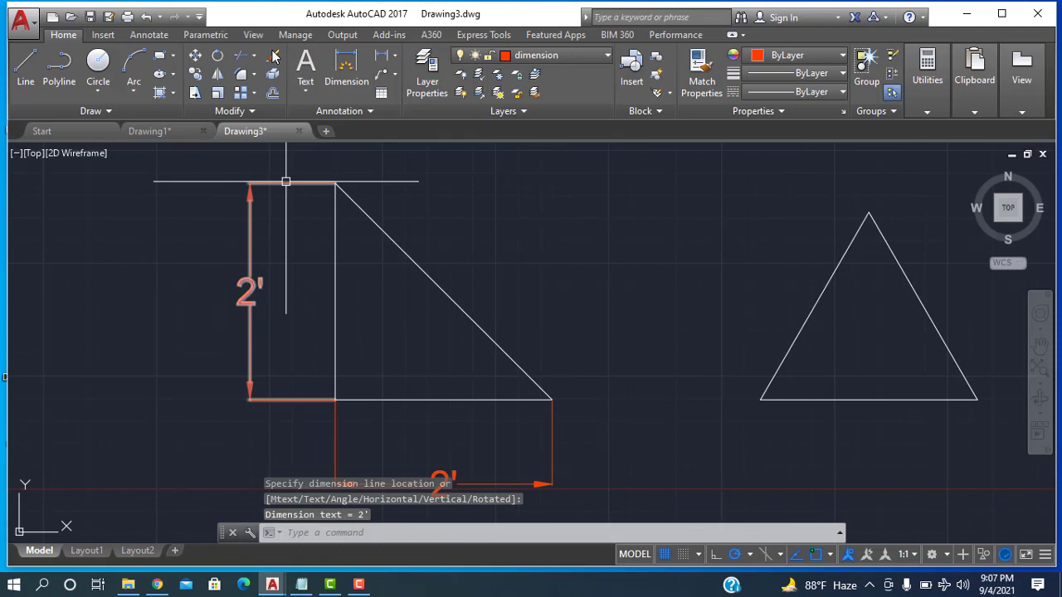
pyautogui.click(381, 55)
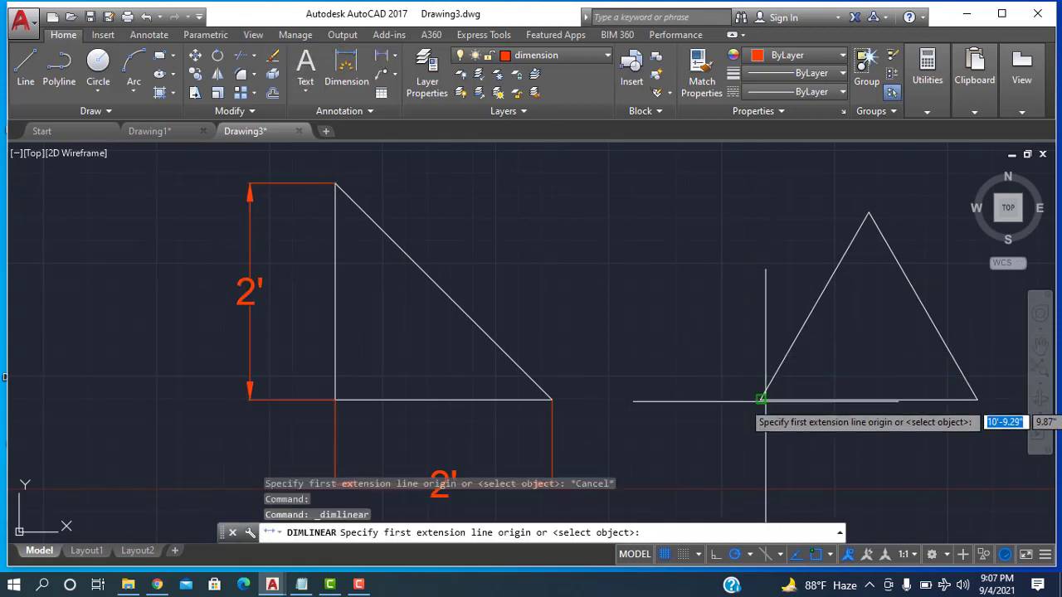
pyautogui.click(760, 400)
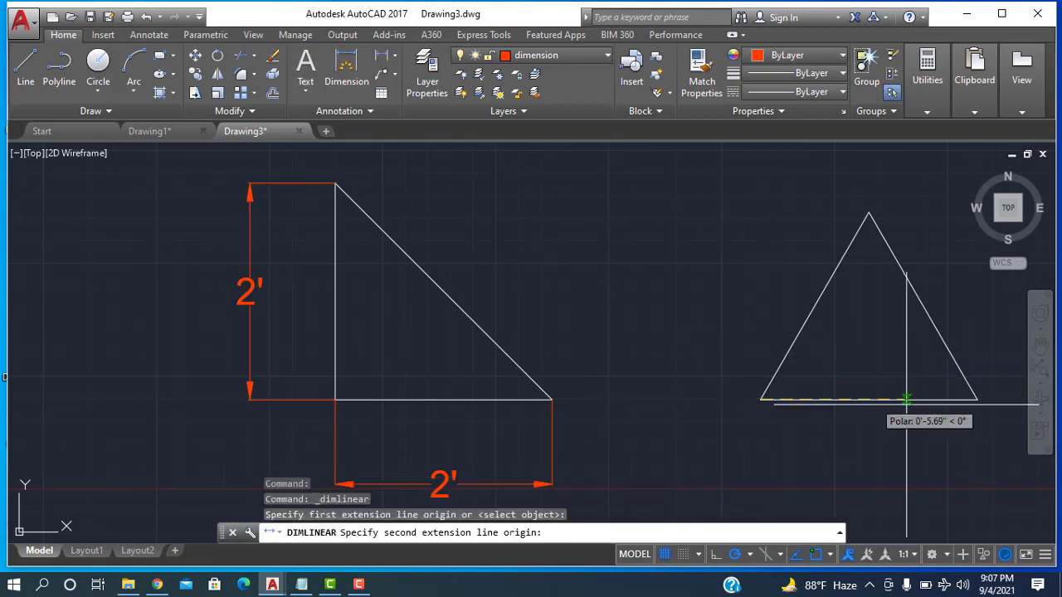
pyautogui.click(977, 400)
pyautogui.click(918, 443)
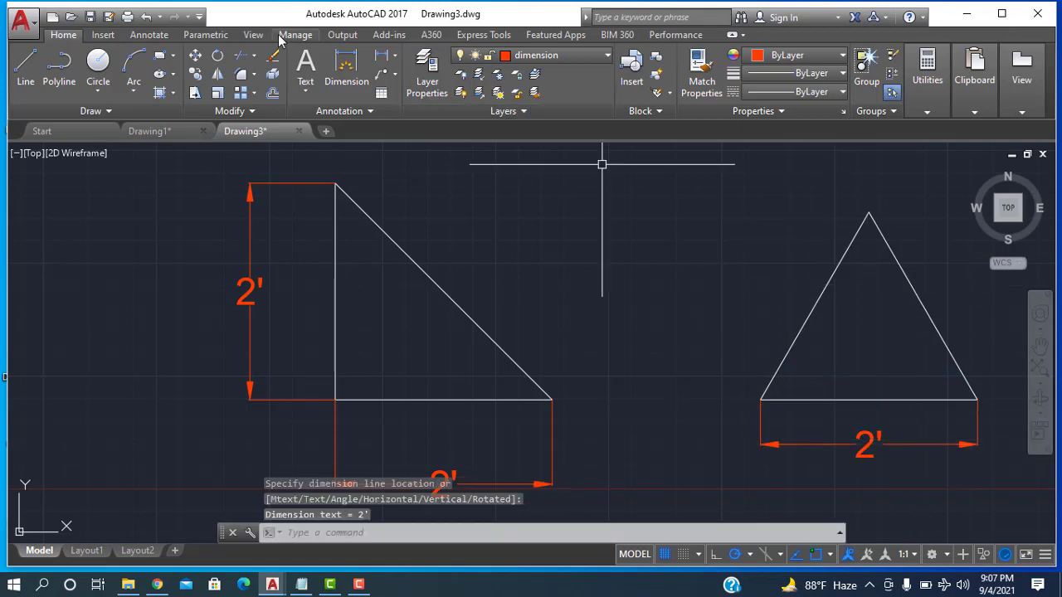
pyautogui.press('Return')
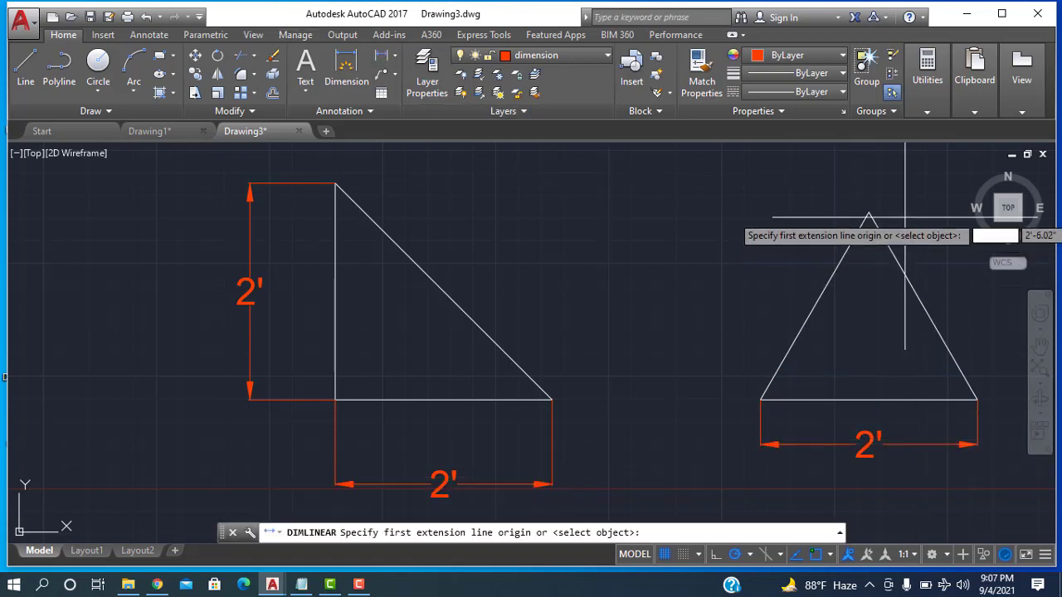
pyautogui.click(869, 217)
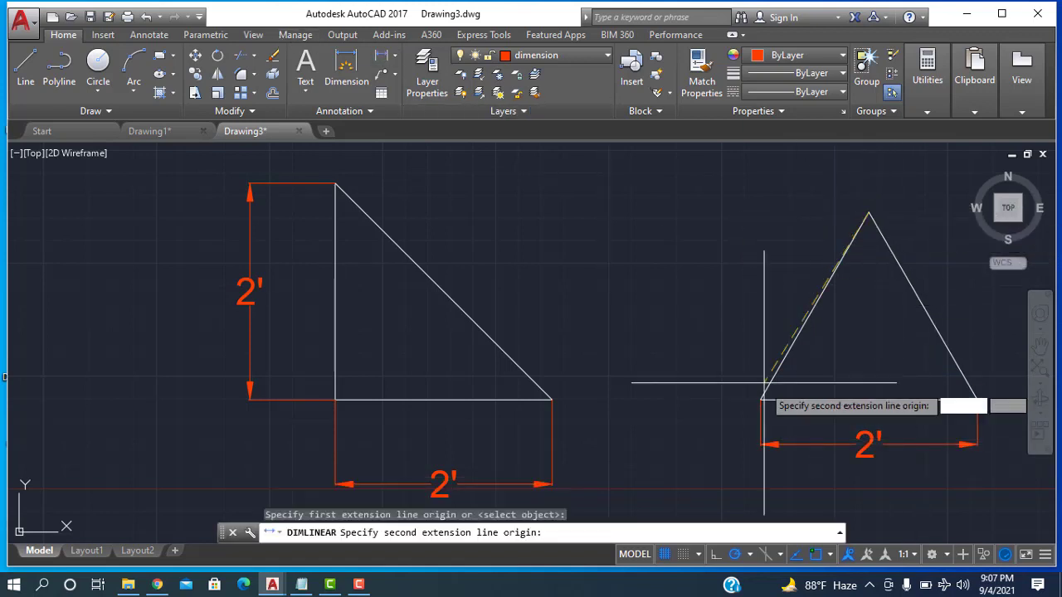
pyautogui.click(760, 400)
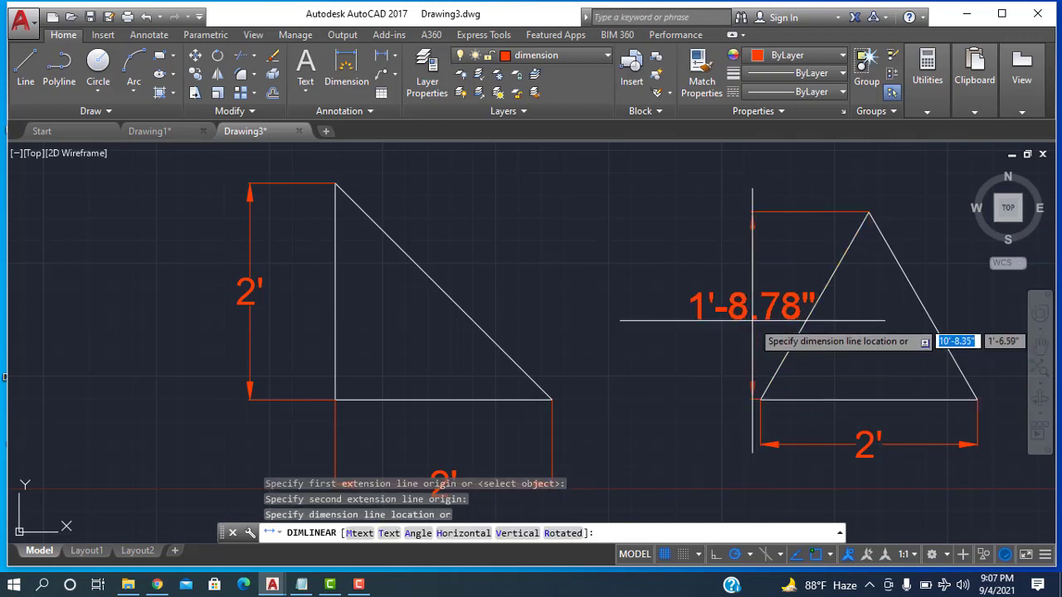
pyautogui.press('Escape')
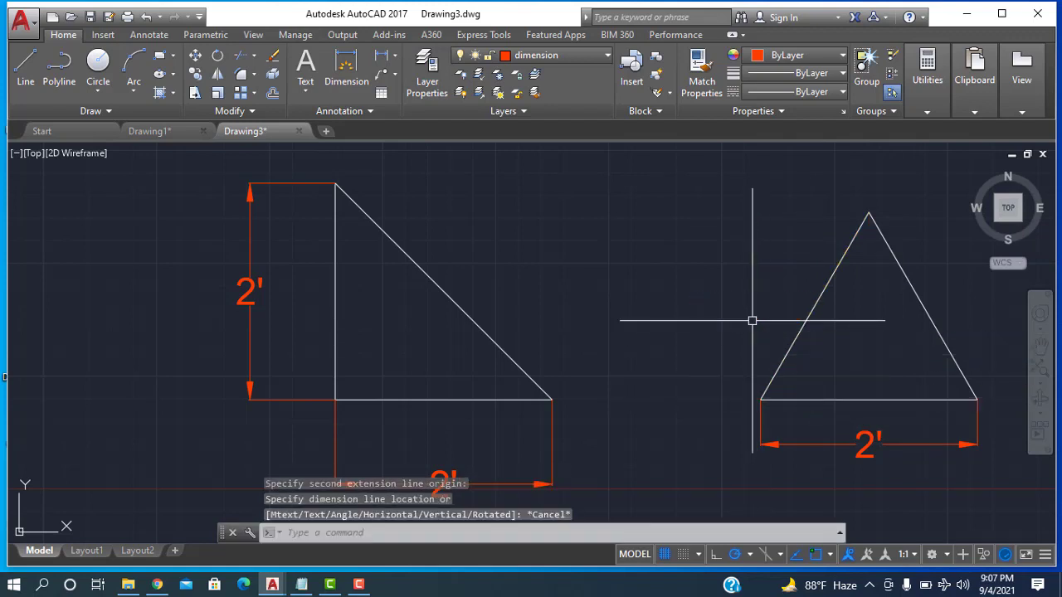
pyautogui.click(396, 56)
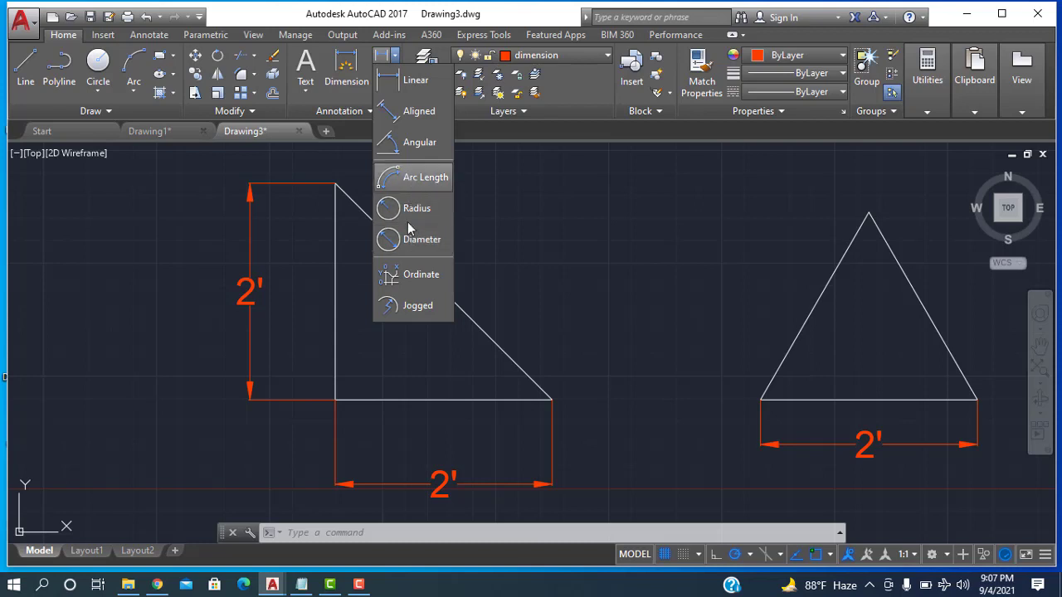
# Step: Add 2' aligned dimensions outside the equilateral triangle's left and right sloping sides
pyautogui.click(410, 114)
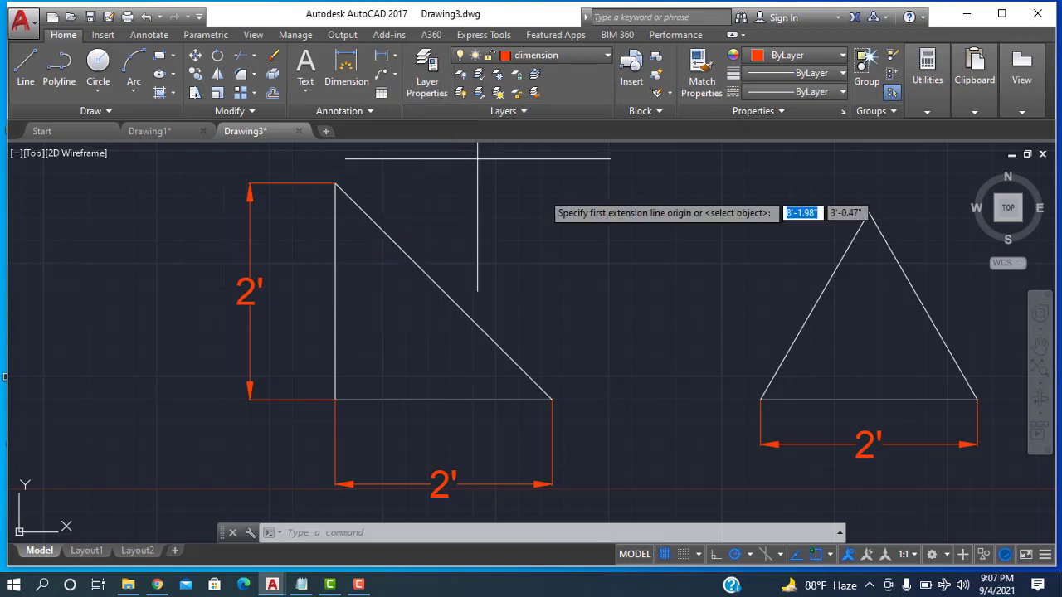
pyautogui.click(869, 214)
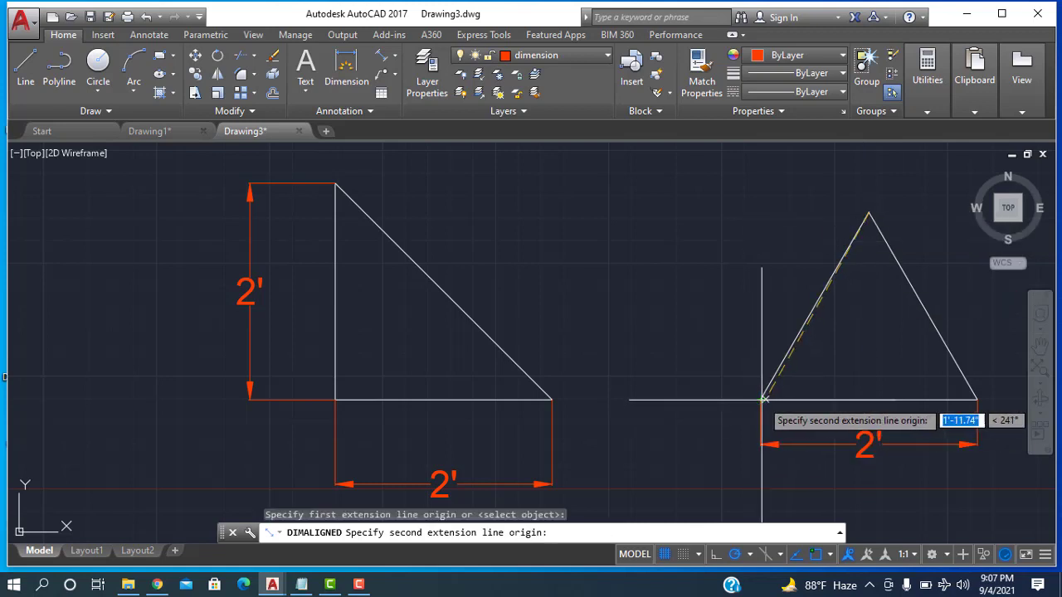
pyautogui.click(761, 401)
pyautogui.click(720, 316)
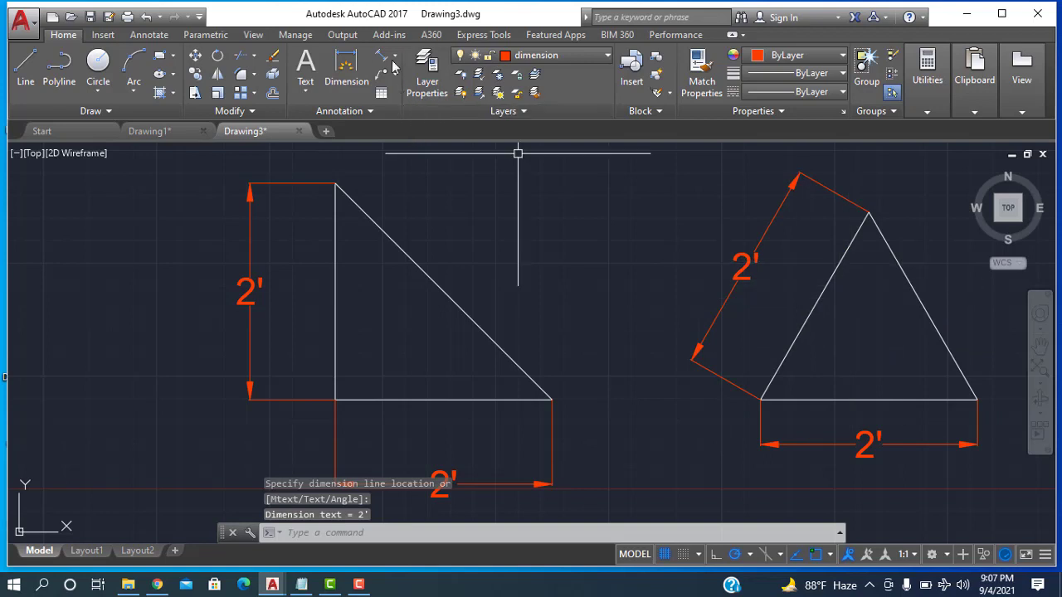
pyautogui.click(380, 56)
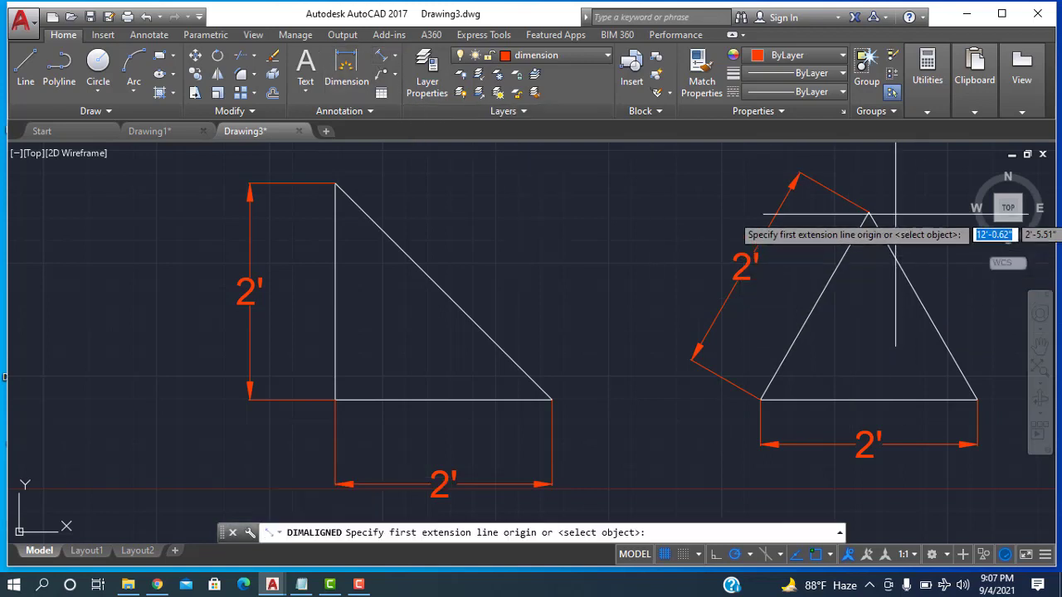
pyautogui.click(869, 213)
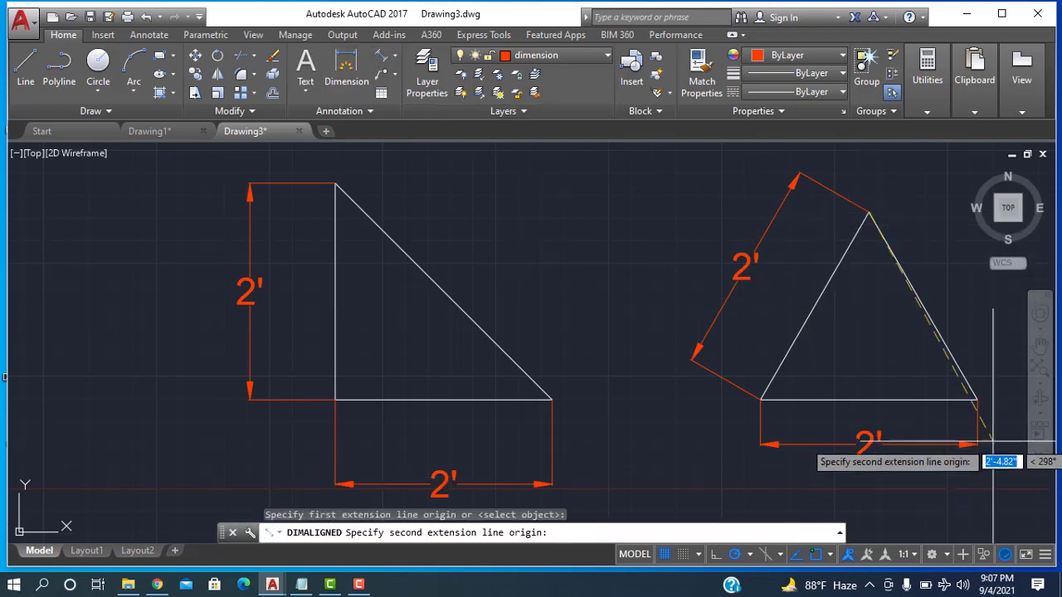
pyautogui.click(977, 400)
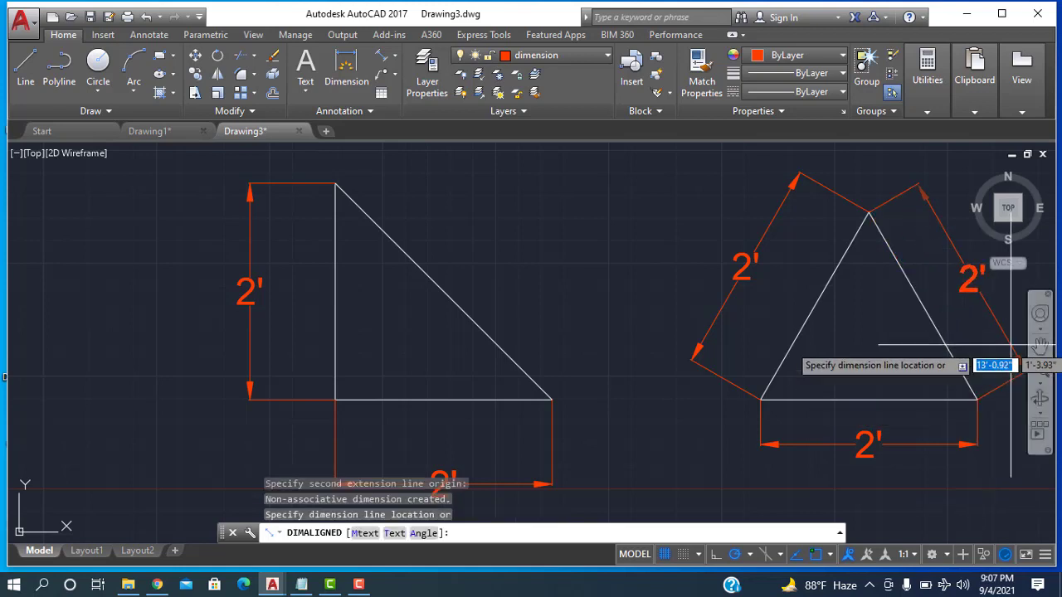
pyautogui.click(995, 323)
pyautogui.scroll(-2, 415, 290)
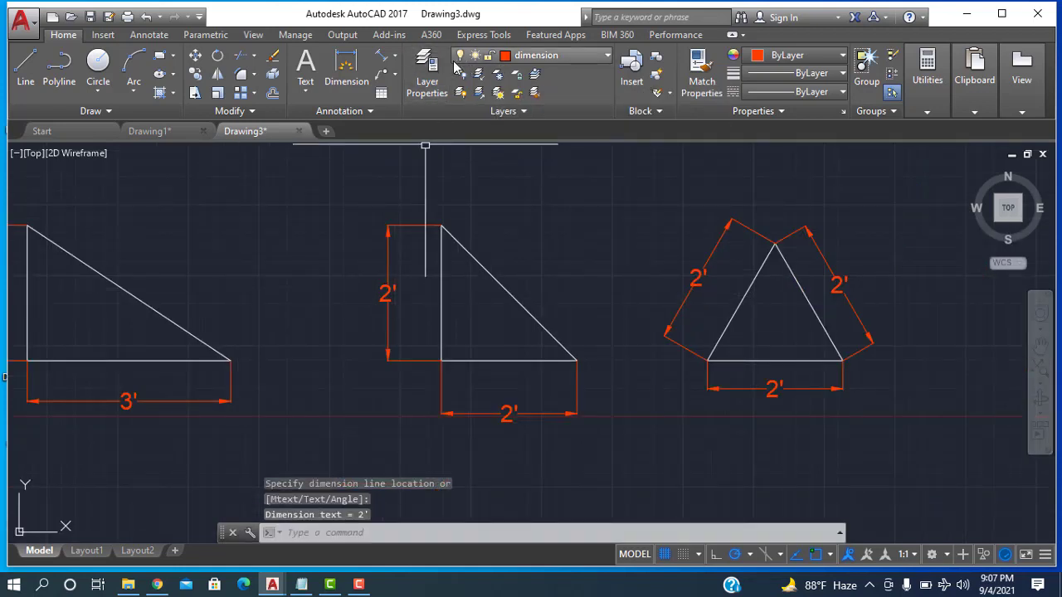
# Step: Add 45° angular dimensions at the middle triangle's bottom and top acute corners
pyautogui.click(394, 62)
pyautogui.click(407, 142)
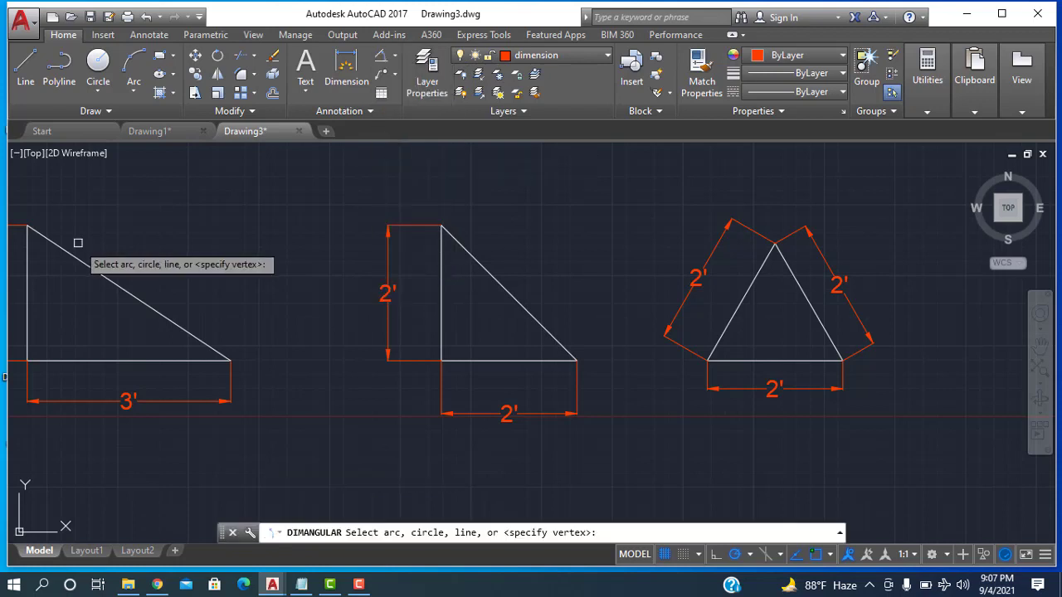
pyautogui.click(560, 345)
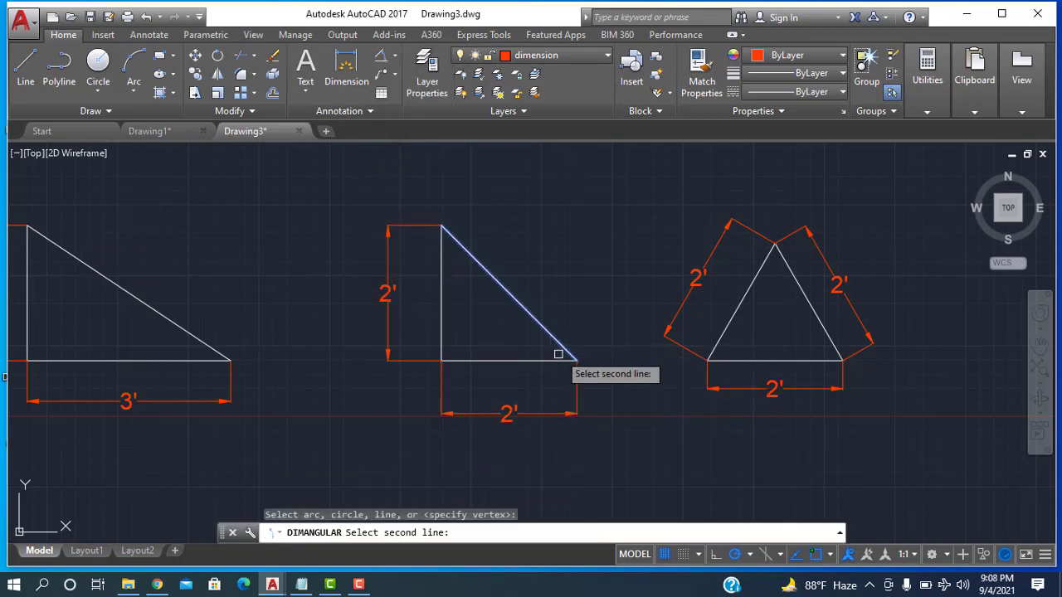
pyautogui.click(547, 362)
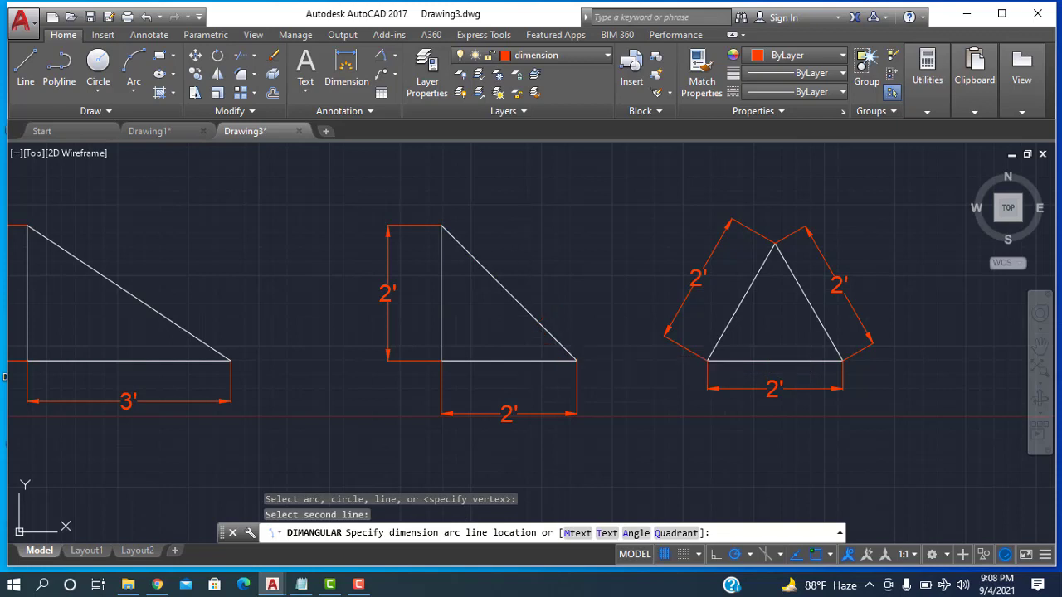
pyautogui.click(526, 339)
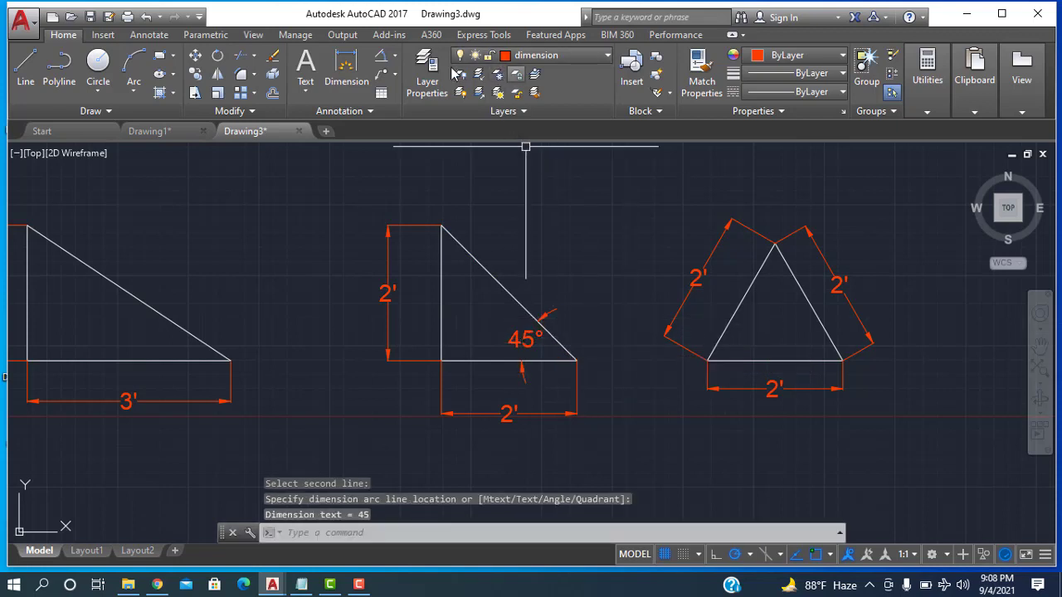
pyautogui.press('Return')
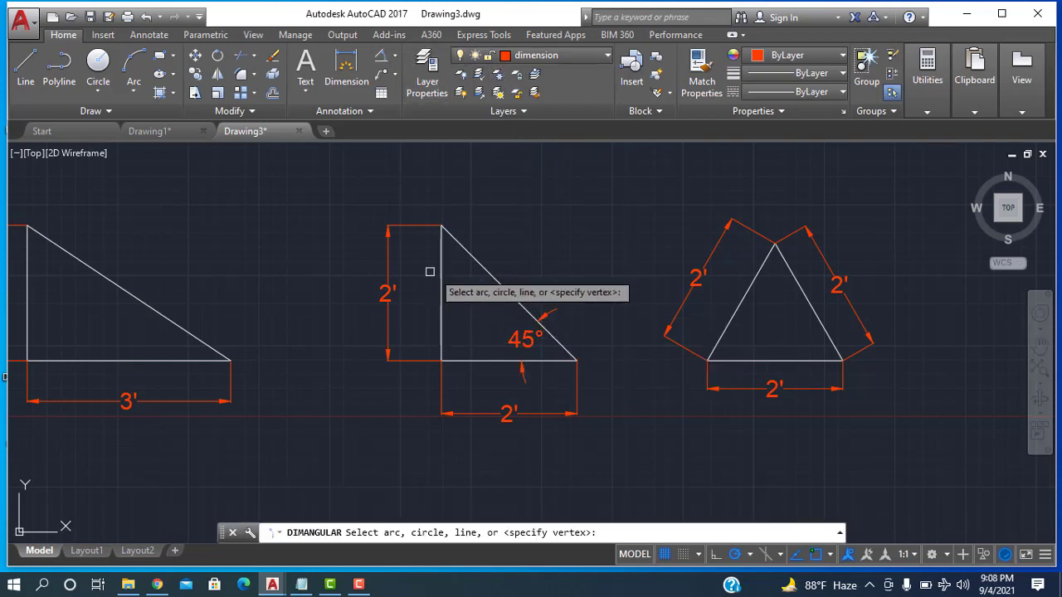
pyautogui.click(440, 271)
pyautogui.click(468, 262)
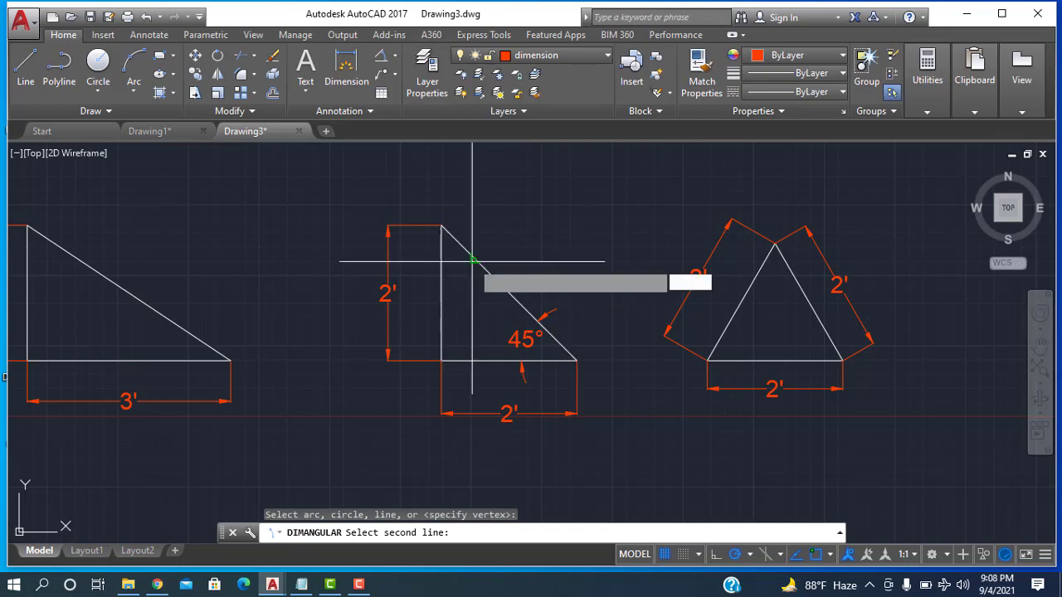
pyautogui.click(467, 280)
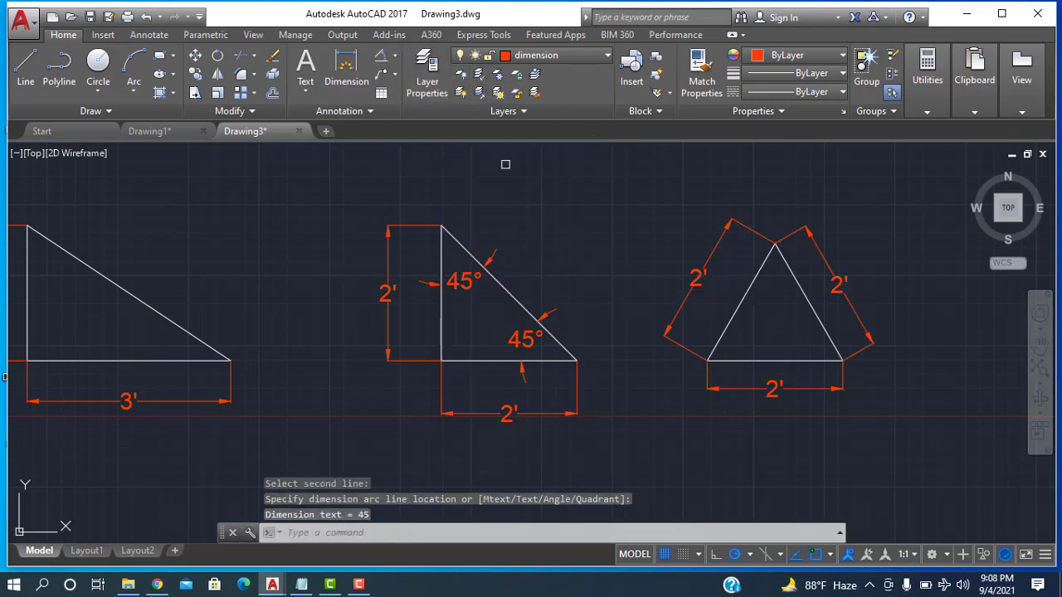
# Step: Add 60° angular dimensions at all three corners of the equilateral triangle
pyautogui.press('Return')
pyautogui.click(720, 351)
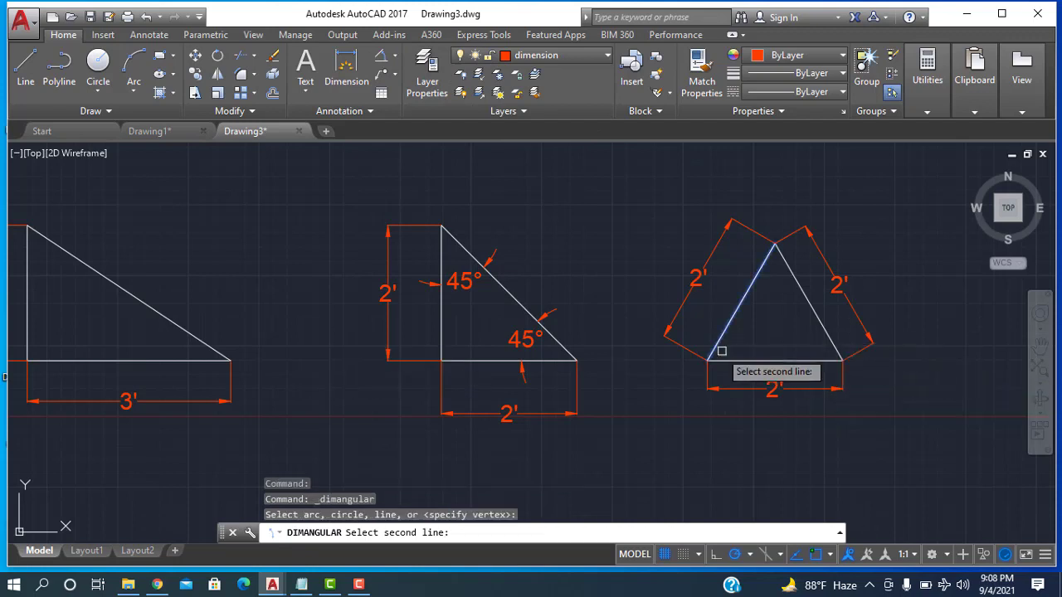
pyautogui.click(733, 363)
pyautogui.click(744, 339)
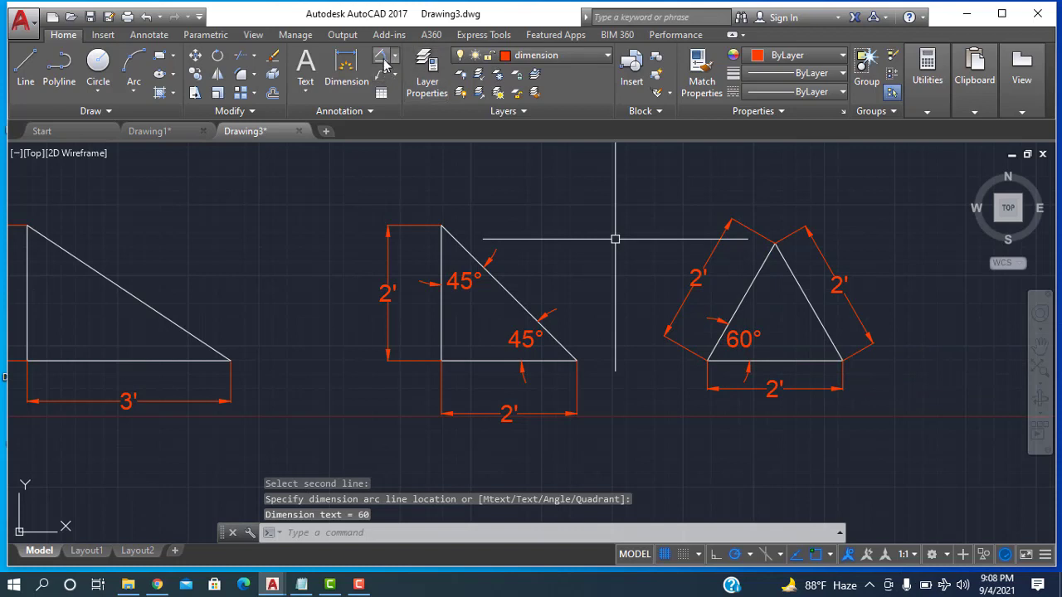
pyautogui.click(382, 56)
pyautogui.click(760, 269)
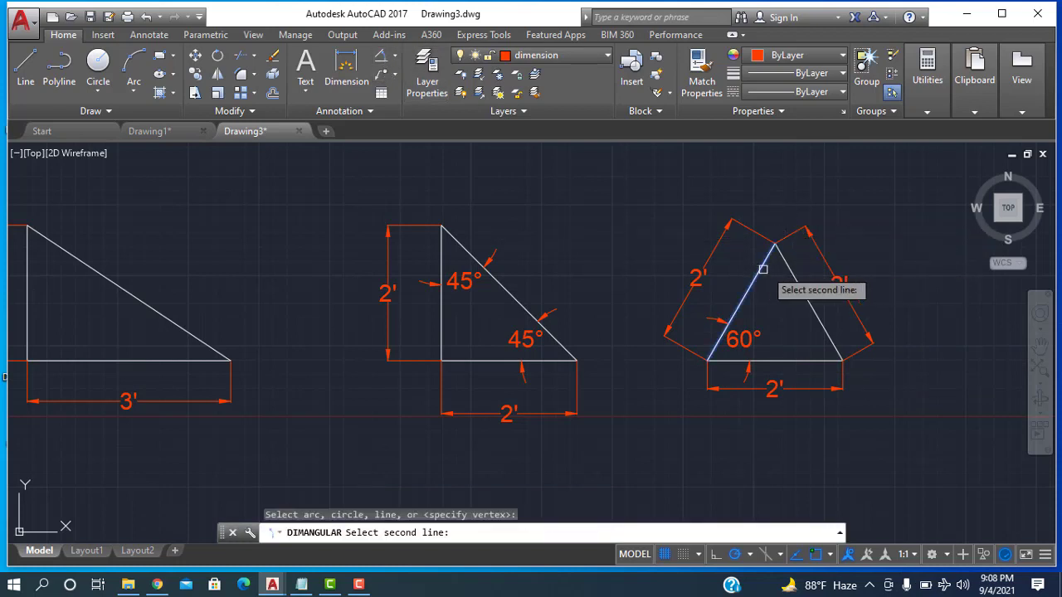
pyautogui.click(788, 269)
pyautogui.click(771, 295)
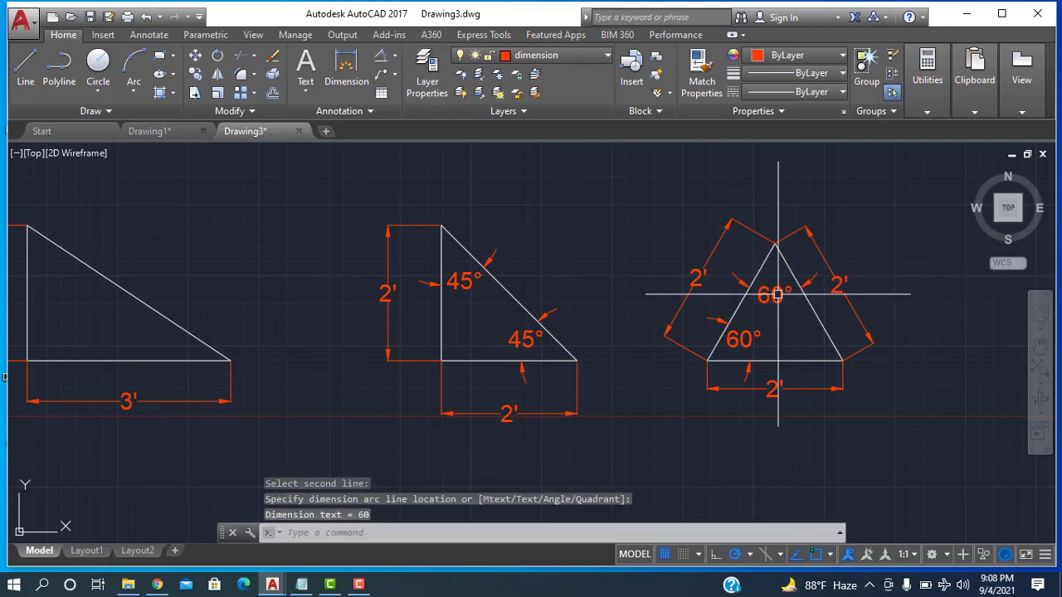
pyautogui.click(387, 59)
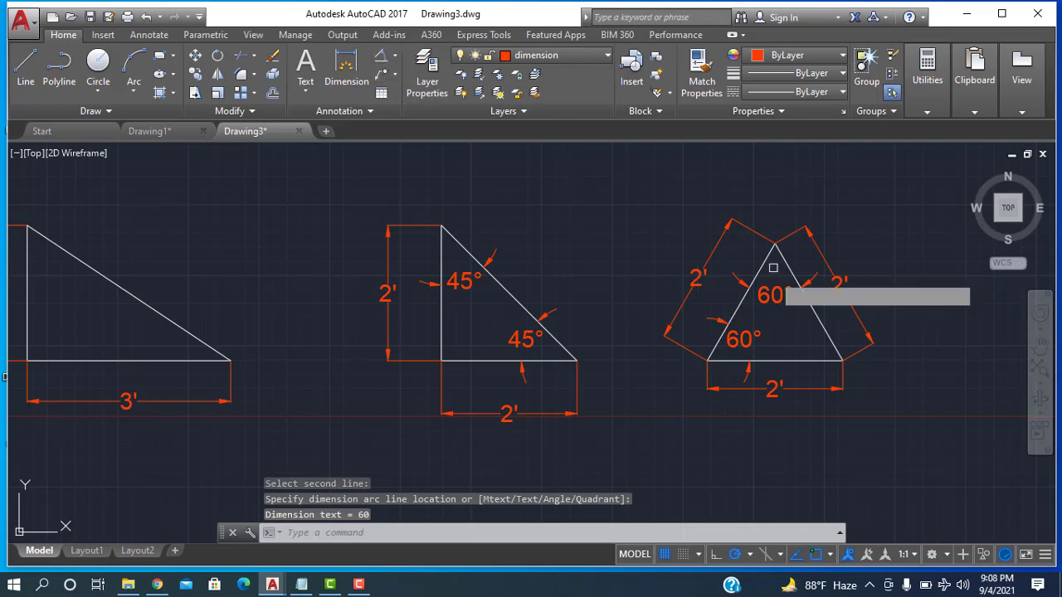
pyautogui.click(822, 330)
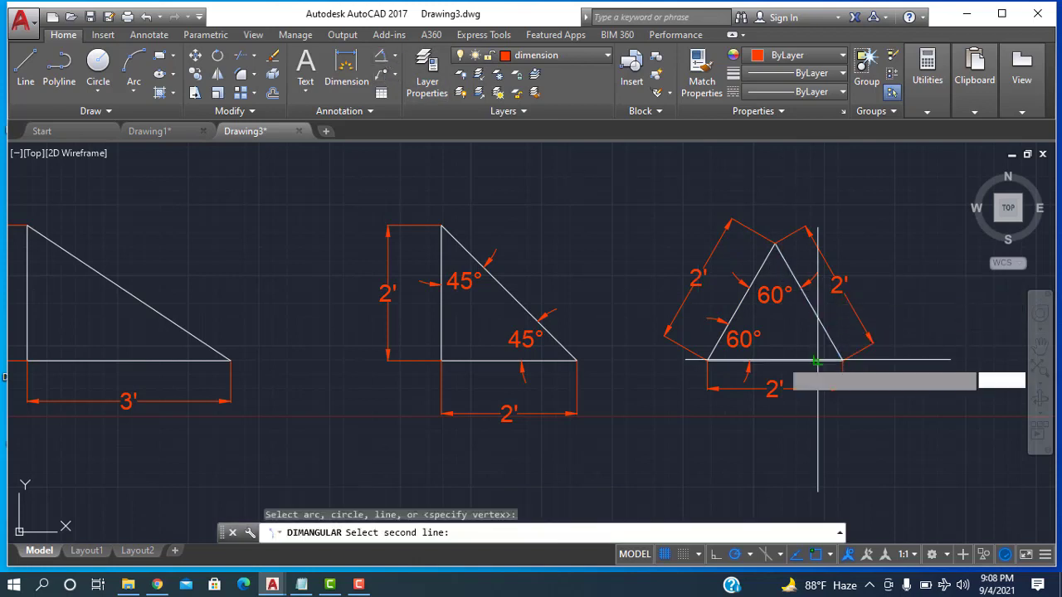
pyautogui.click(792, 361)
pyautogui.click(801, 340)
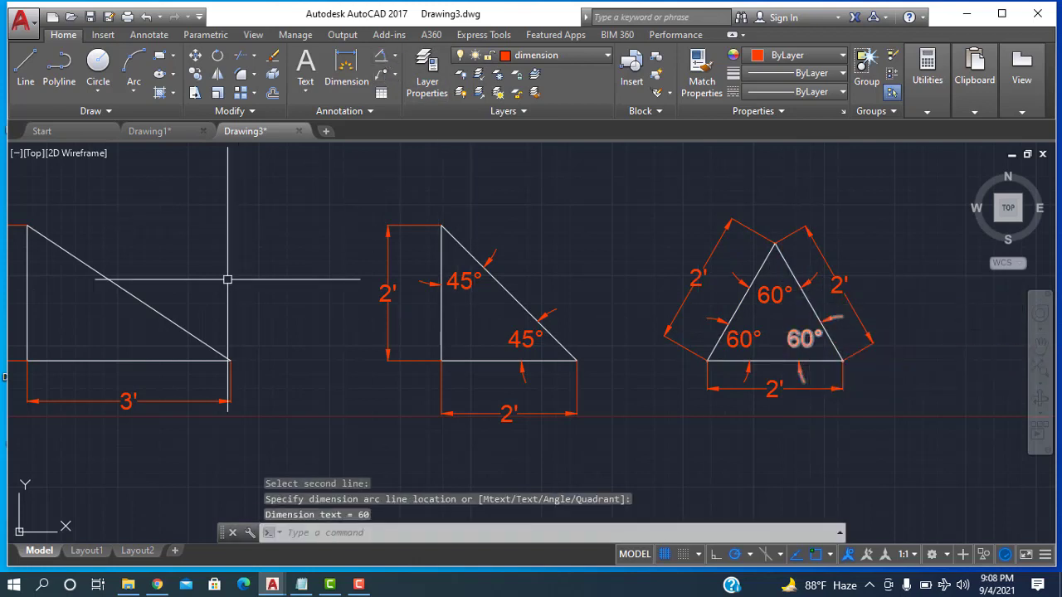
pyautogui.moveTo(231, 282); pyautogui.dragTo(508, 274, button='middle')
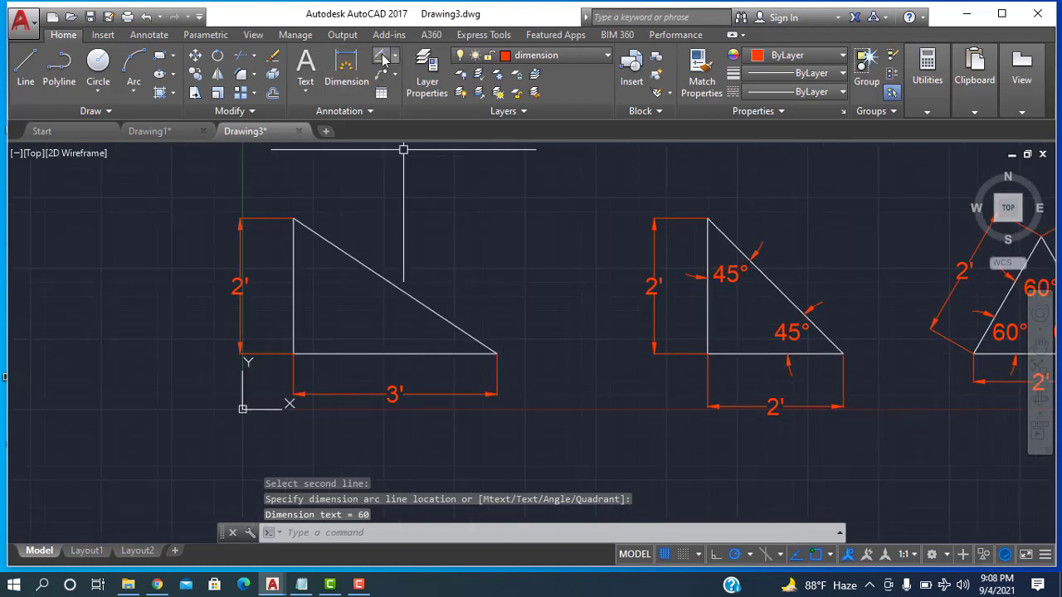
# Step: Dimension the left triangle's angles: 56° at the top corner and 34° at the base corner
pyautogui.press('Return')
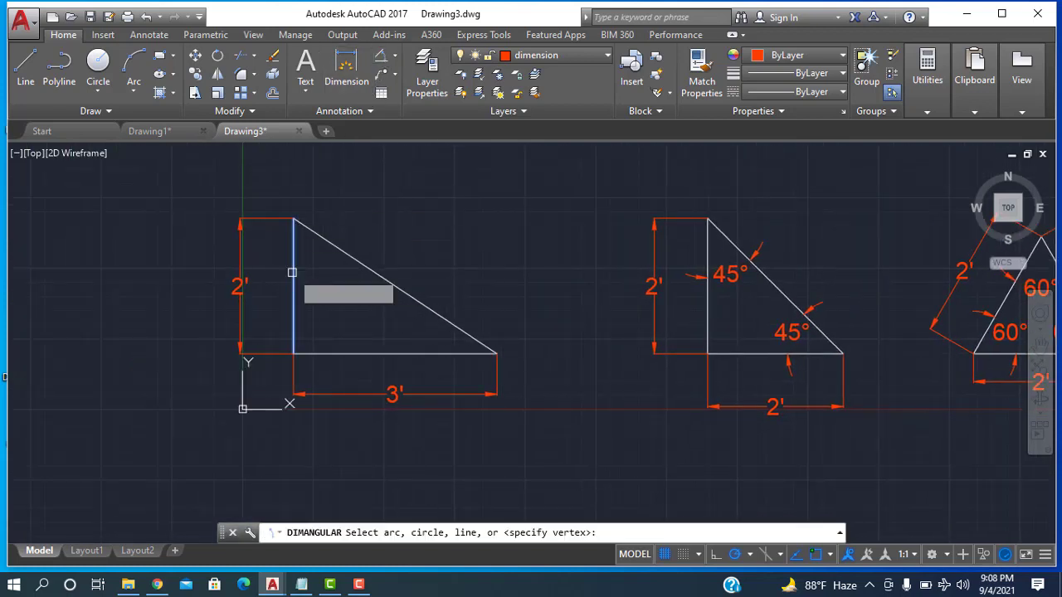
pyautogui.click(294, 282)
pyautogui.click(323, 241)
pyautogui.click(330, 255)
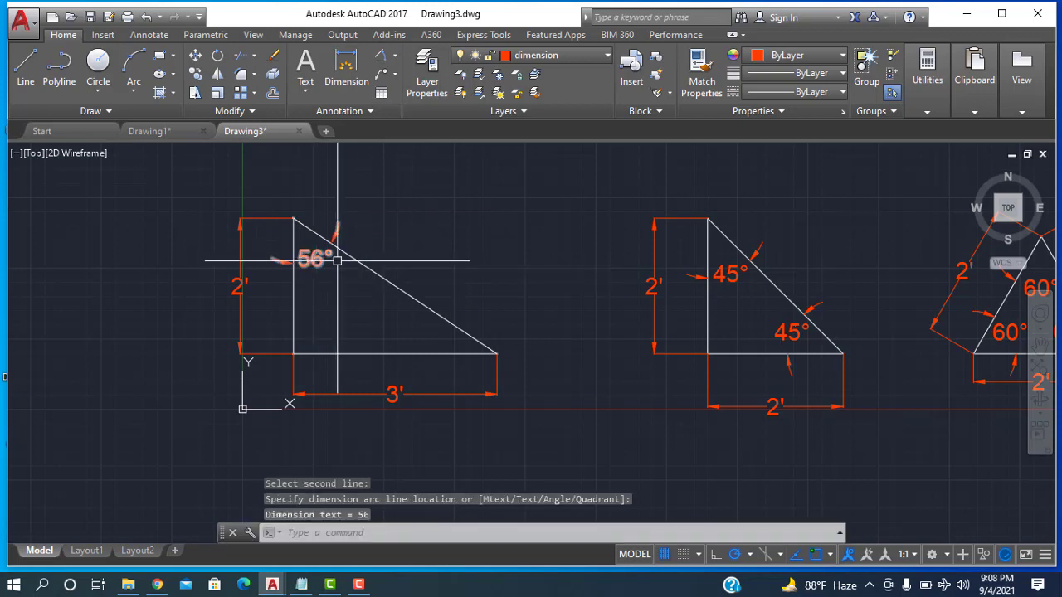
pyautogui.press('Return')
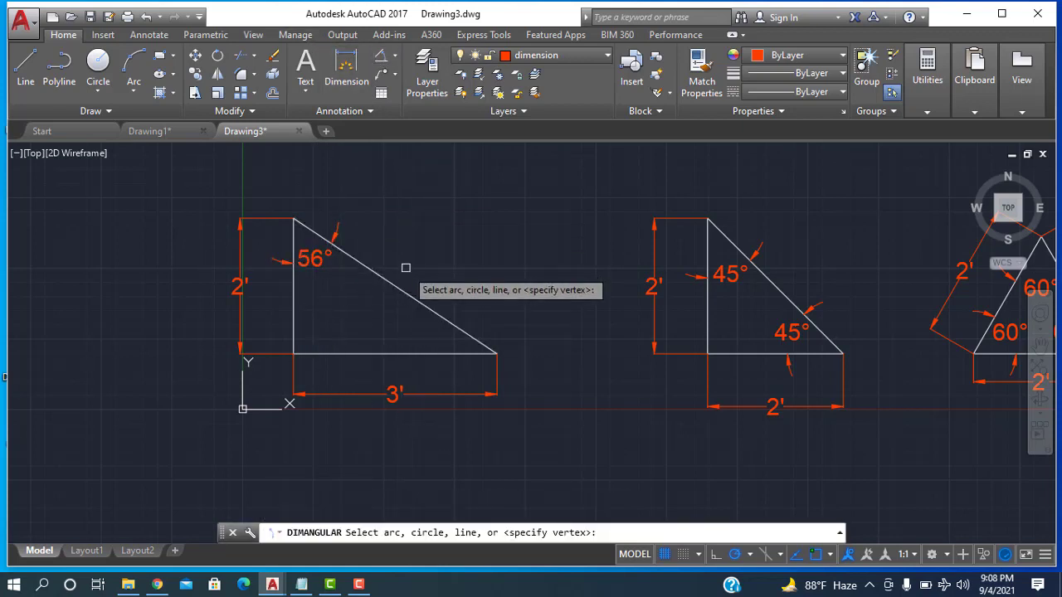
pyautogui.click(420, 303)
pyautogui.click(421, 352)
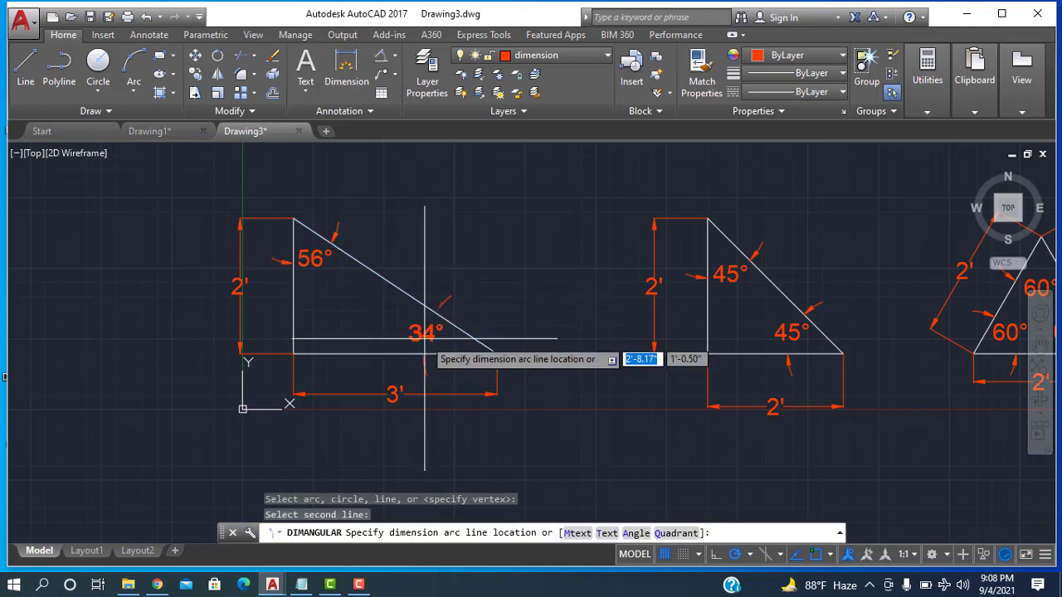
pyautogui.click(425, 359)
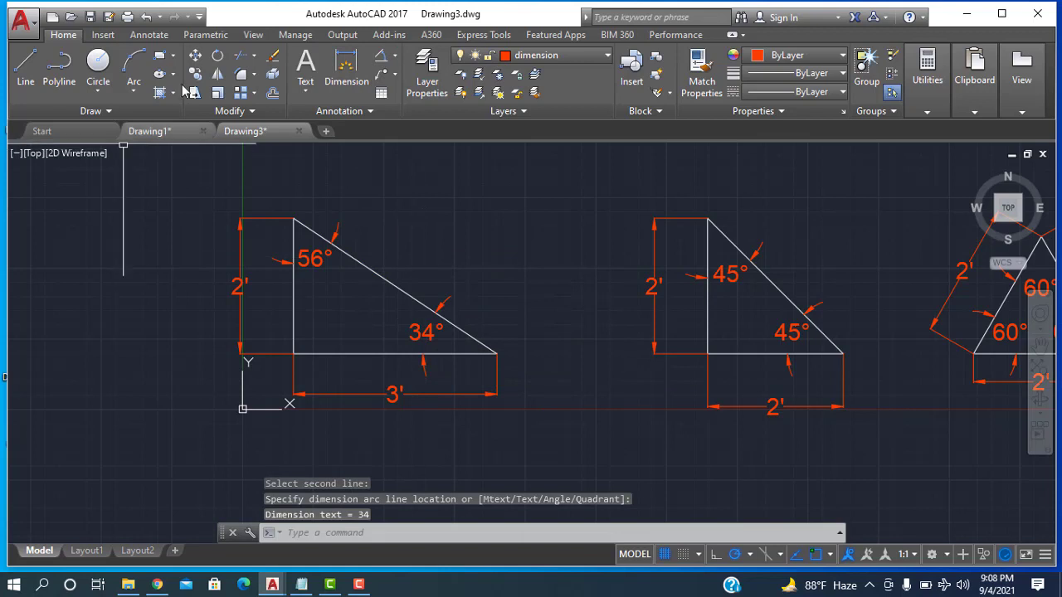
pyautogui.click(306, 261)
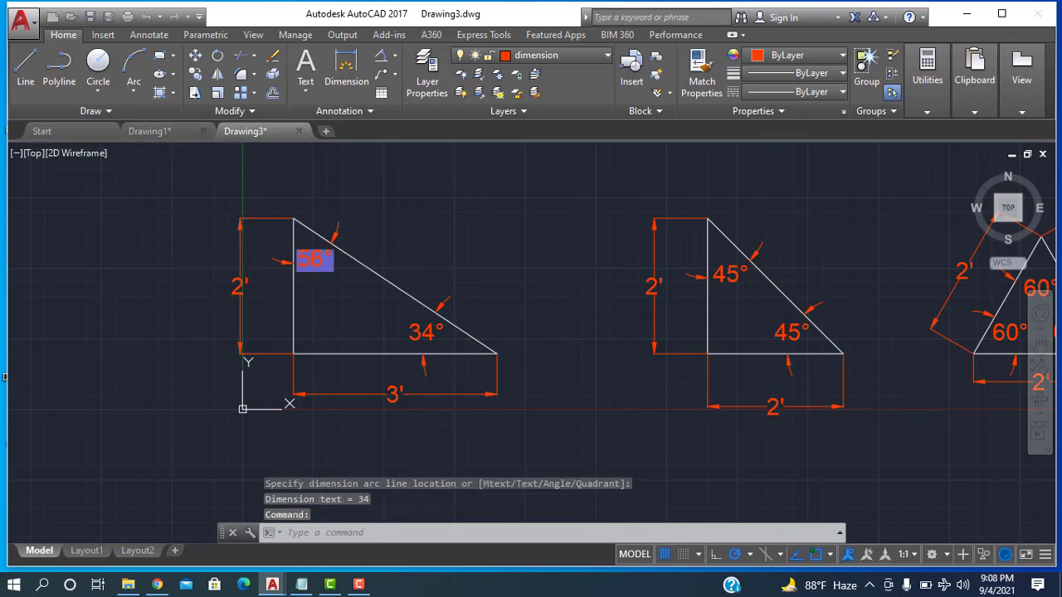
# Step: Edit the angle dimension texts so the top corner reads 60 and the base corner 30
pyautogui.doubleClick(313, 260)
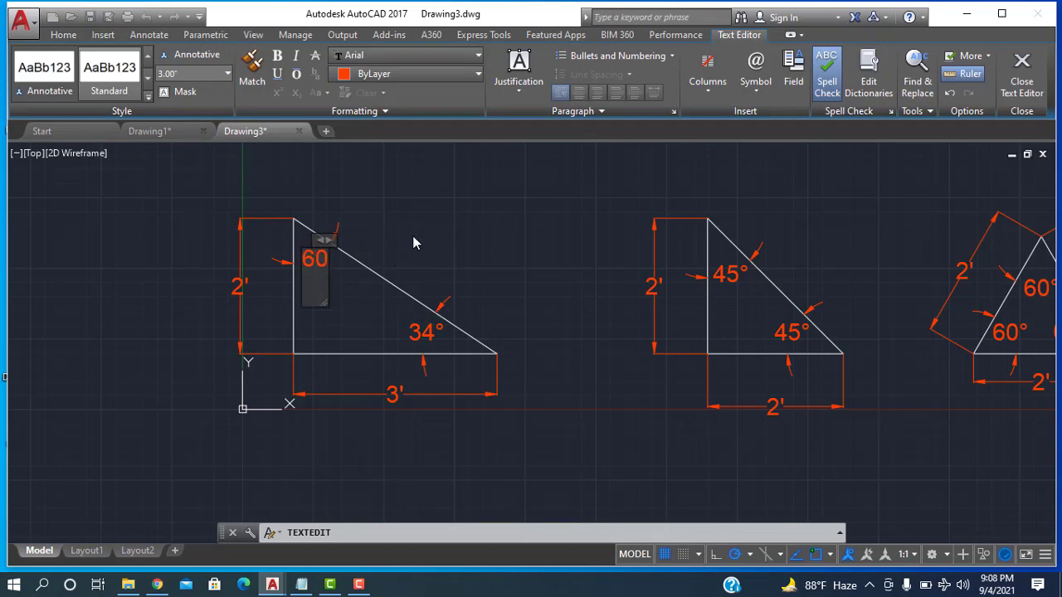
pyautogui.press('BackSpace')
pyautogui.press('BackSpace')
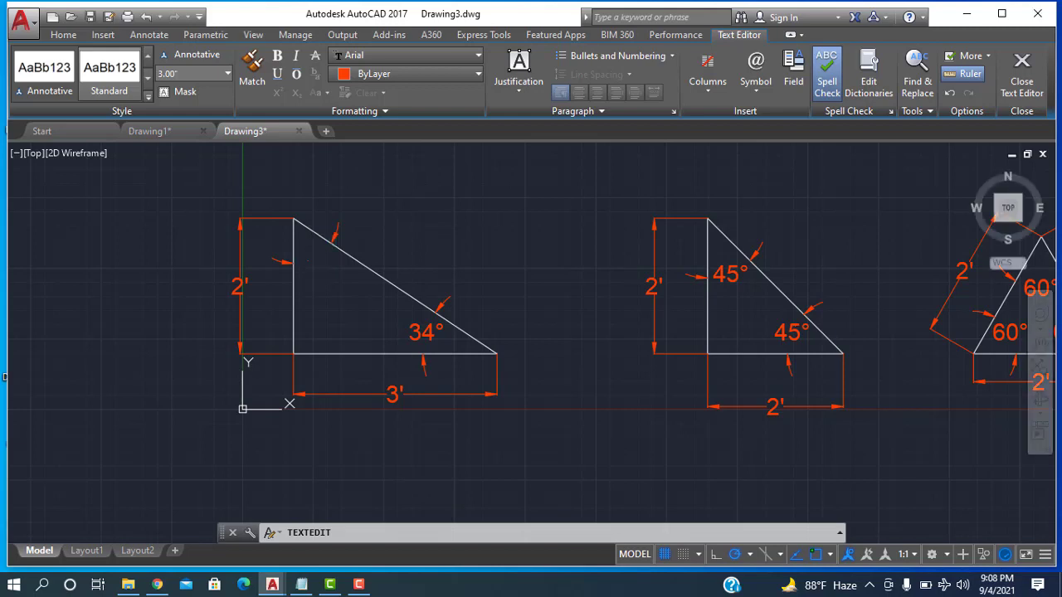
pyautogui.click(414, 247)
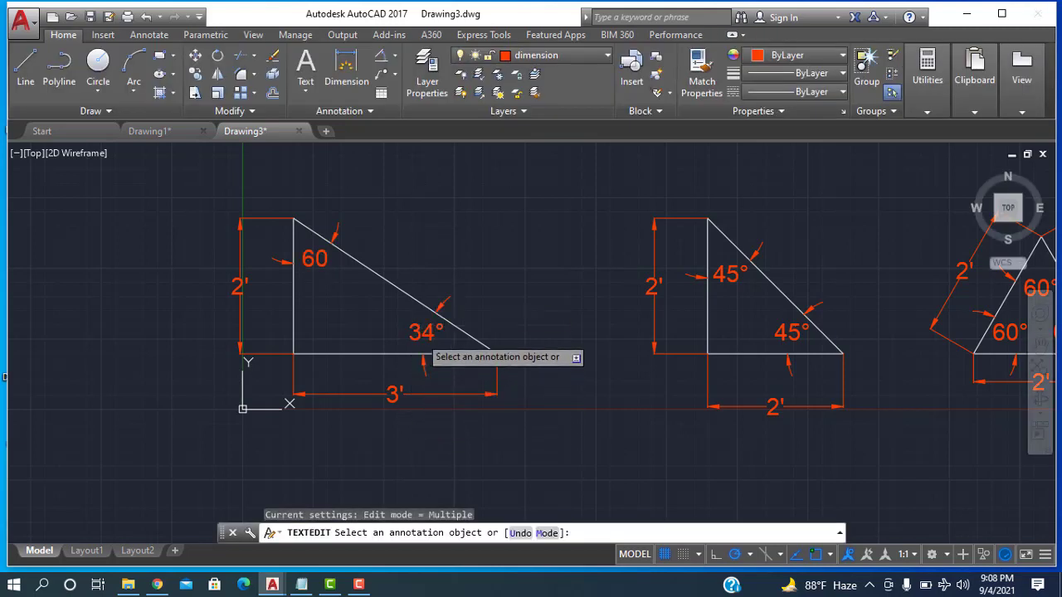
pyautogui.click(424, 335)
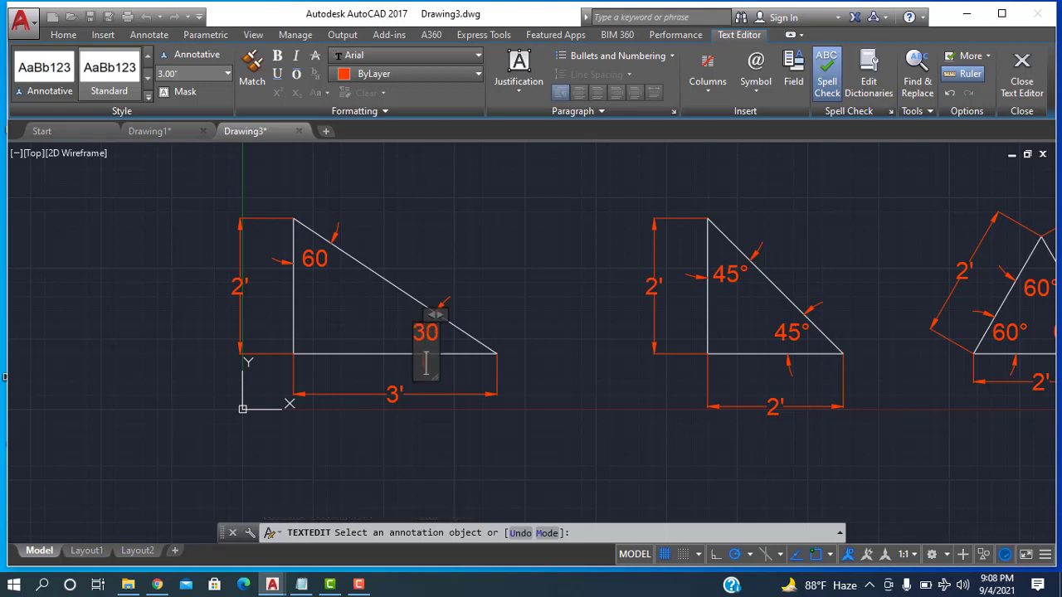
pyautogui.click(467, 292)
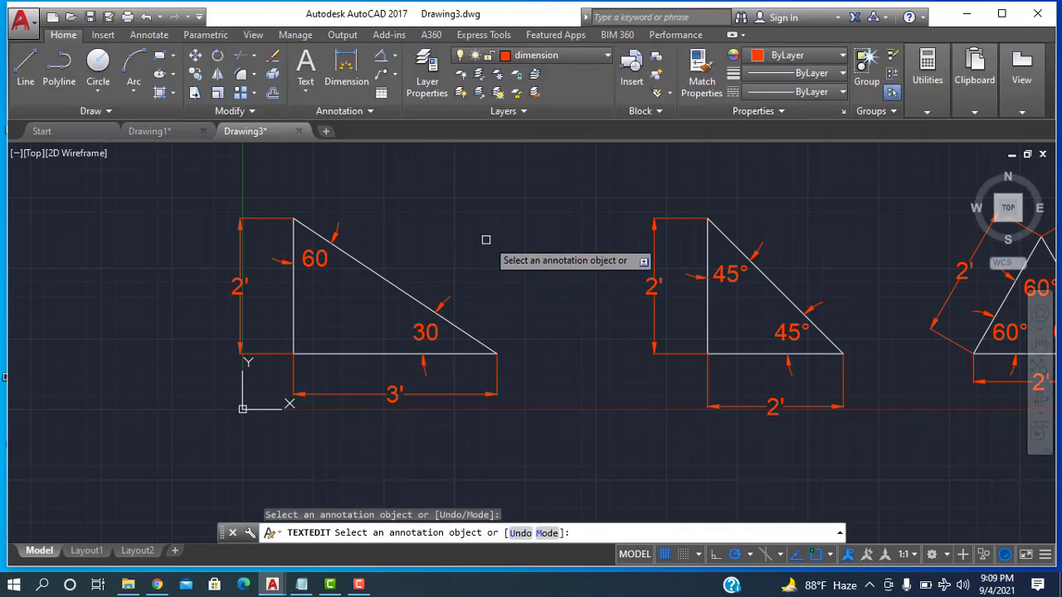
# Step: Exit dimension text editing and recentre the view to review the three dimensioned triangles
pyautogui.scroll(-4, 504, 268)
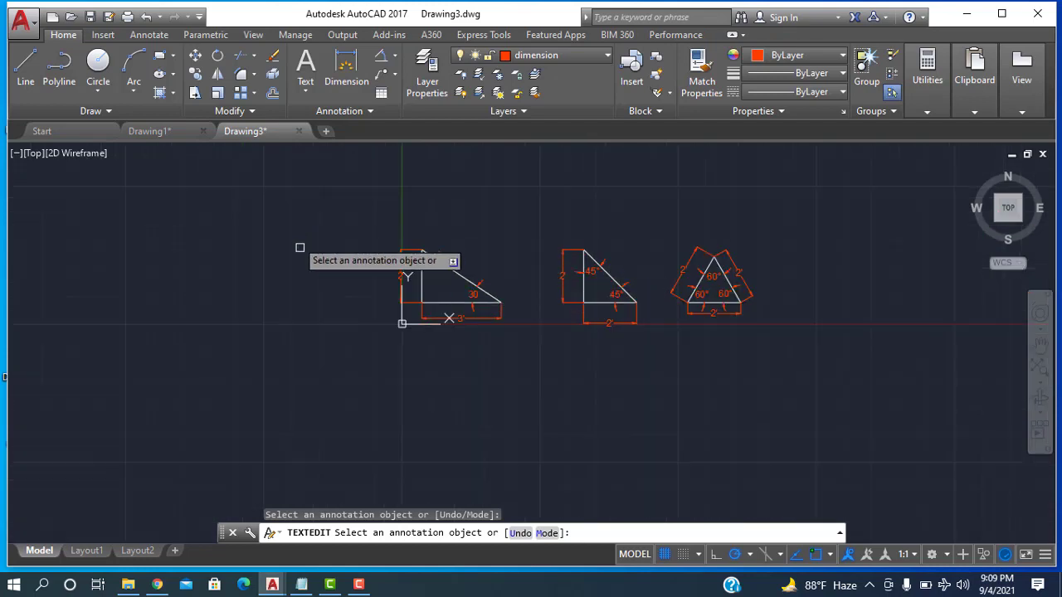
pyautogui.press('Escape')
pyautogui.scroll(2, 316, 245)
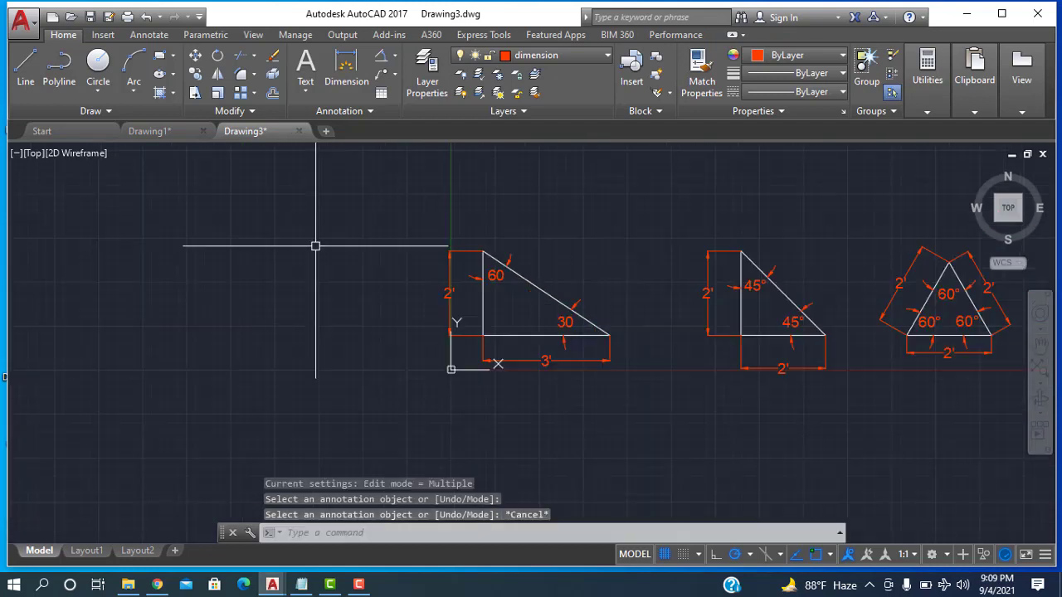
pyautogui.moveTo(442, 256); pyautogui.dragTo(313, 215, button='middle')
pyautogui.scroll(3, 244, 235)
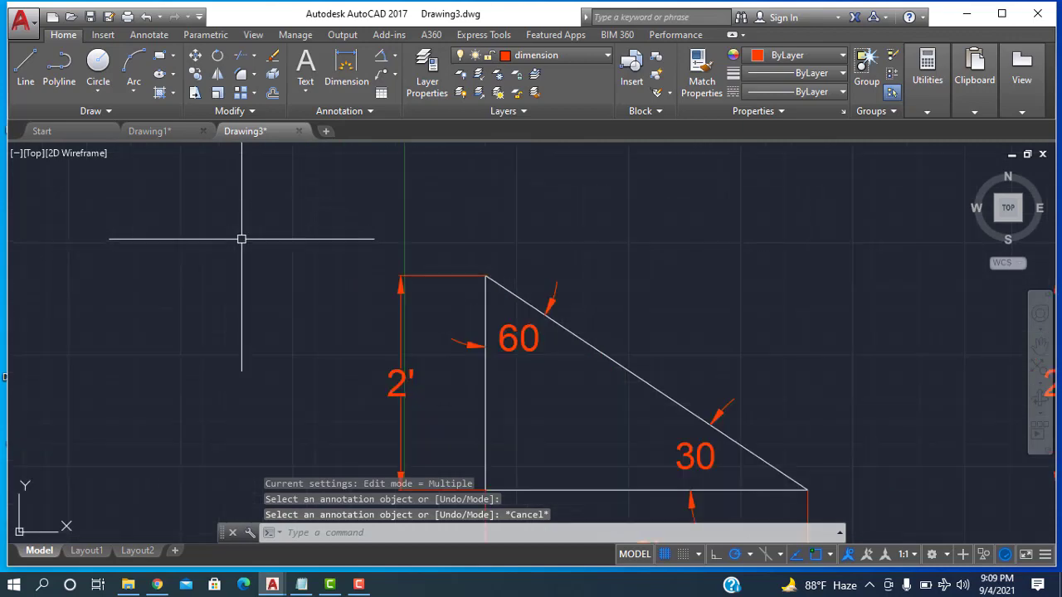
pyautogui.scroll(-2, 241, 239)
pyautogui.scroll(-2, 313, 296)
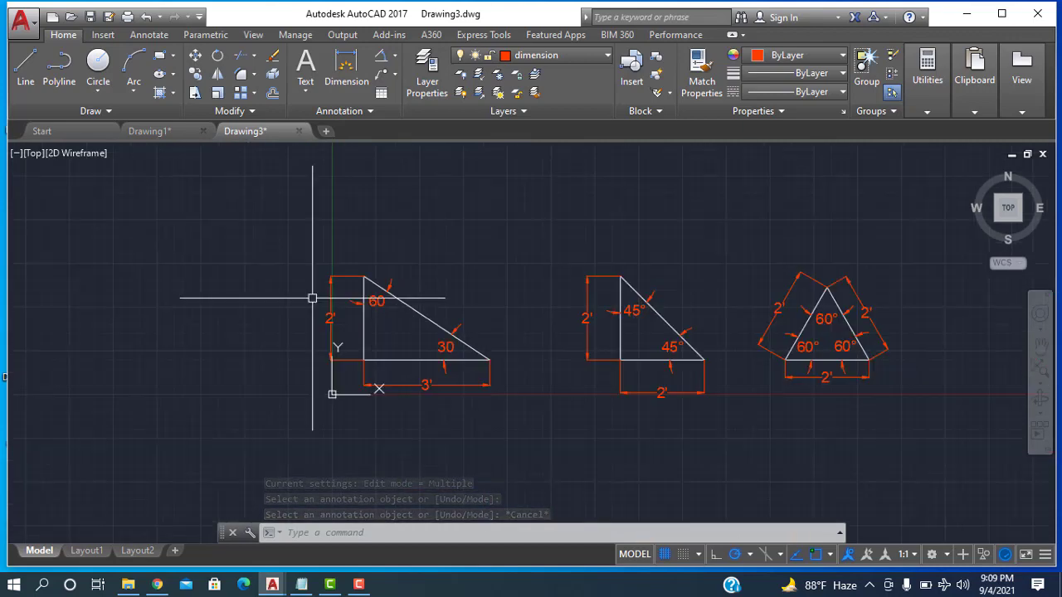
pyautogui.scroll(2, 309, 294)
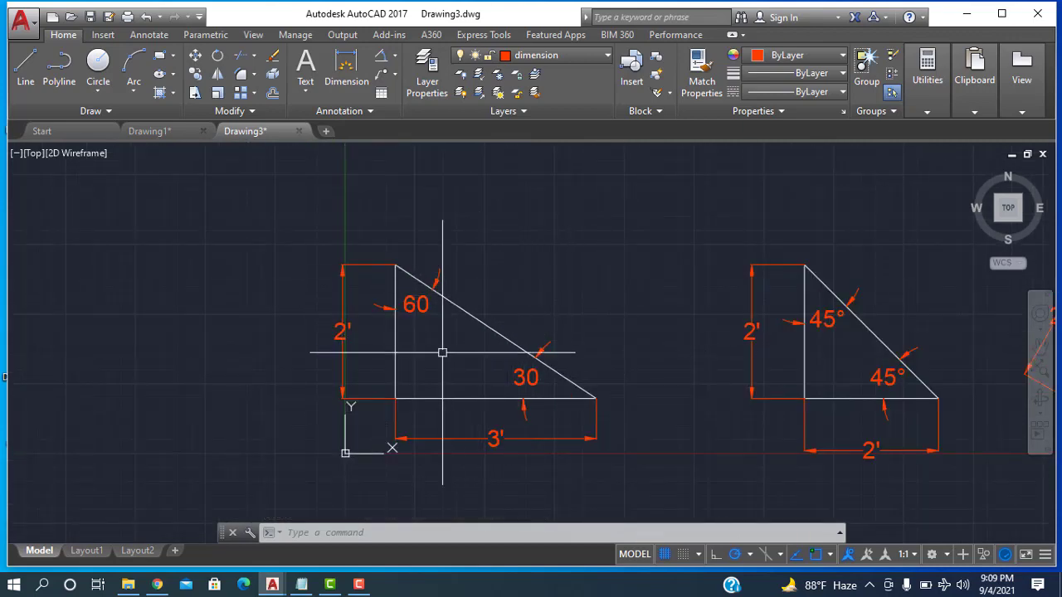